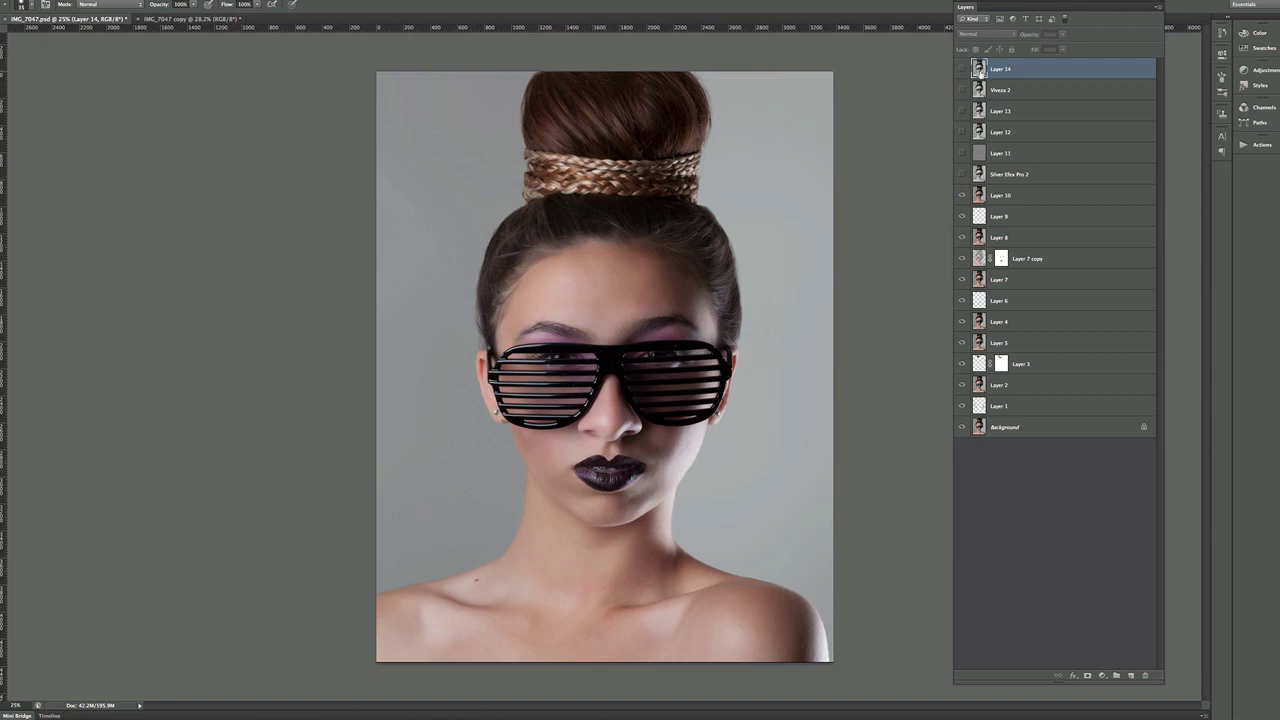
# - Compare the finished black-and-white retouch in Layer 14 with the original Background layer of IMG_7047.psd
pyautogui.keyDown('shift'); pyautogui.click(964, 69); pyautogui.keyUp('shift')
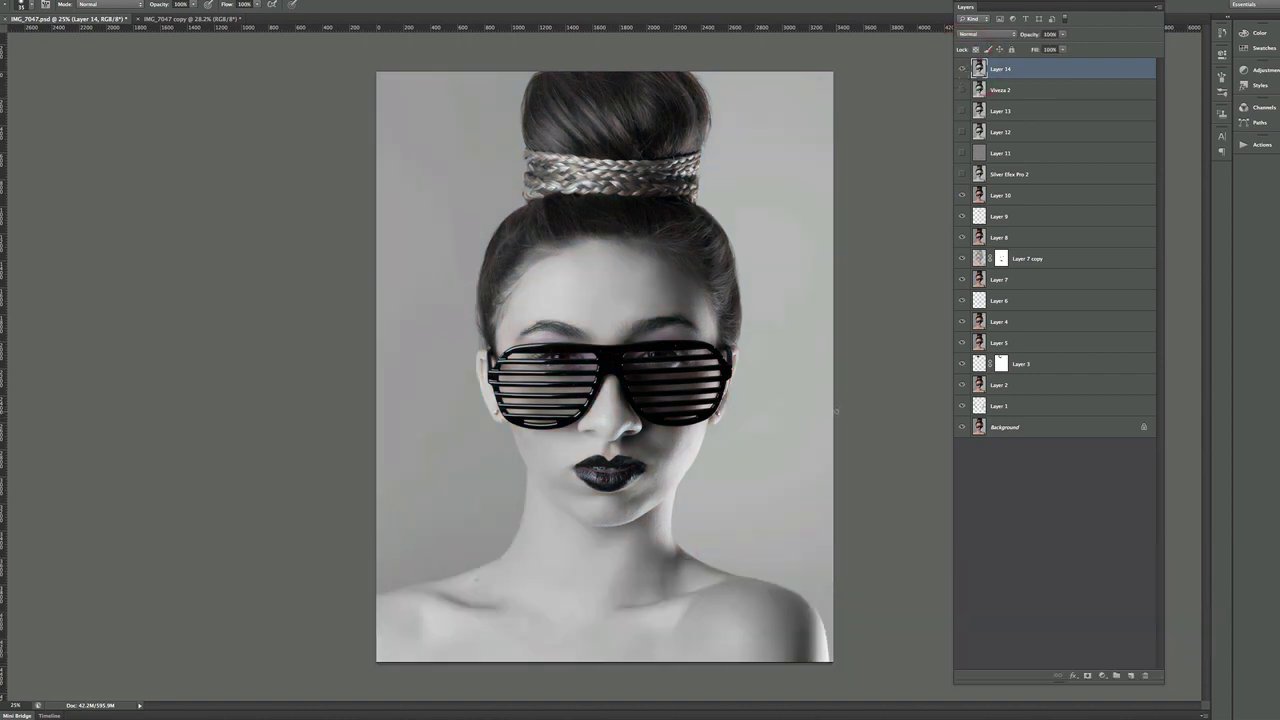
pyautogui.keyDown('alt'); pyautogui.click(961, 428); pyautogui.keyUp('alt')
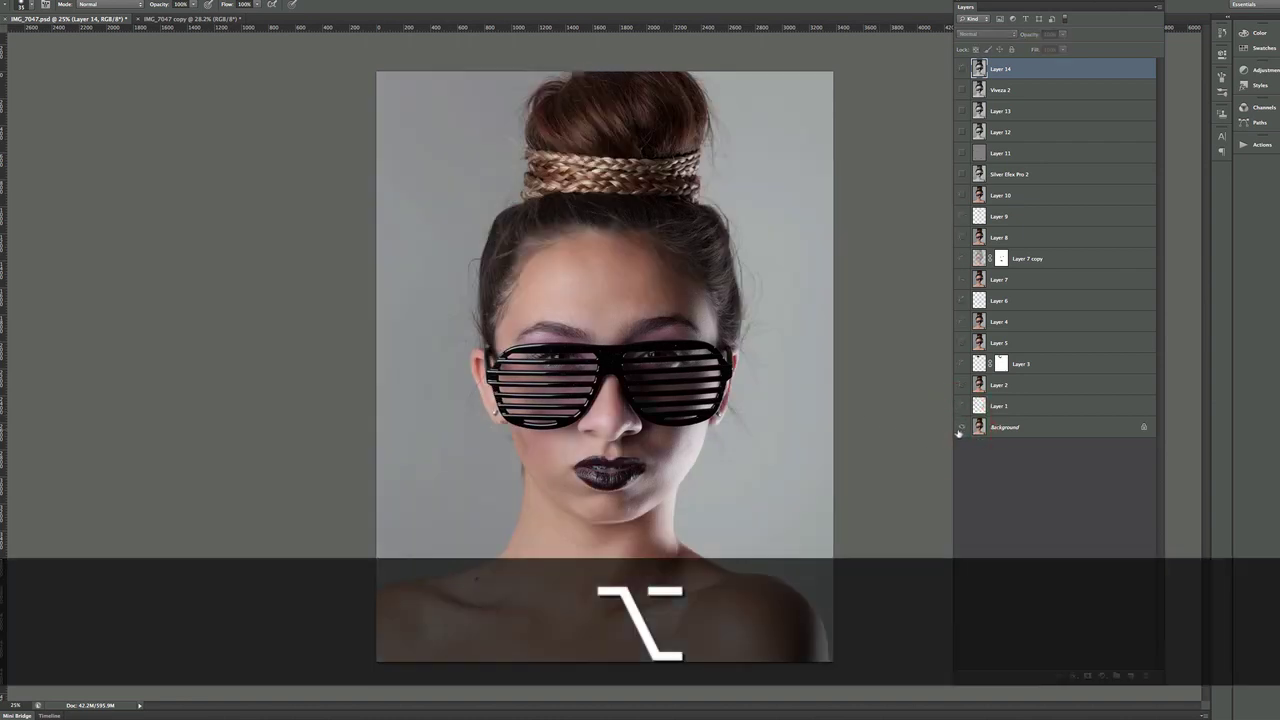
pyautogui.keyDown('alt'); pyautogui.click(961, 428); pyautogui.keyUp('alt')
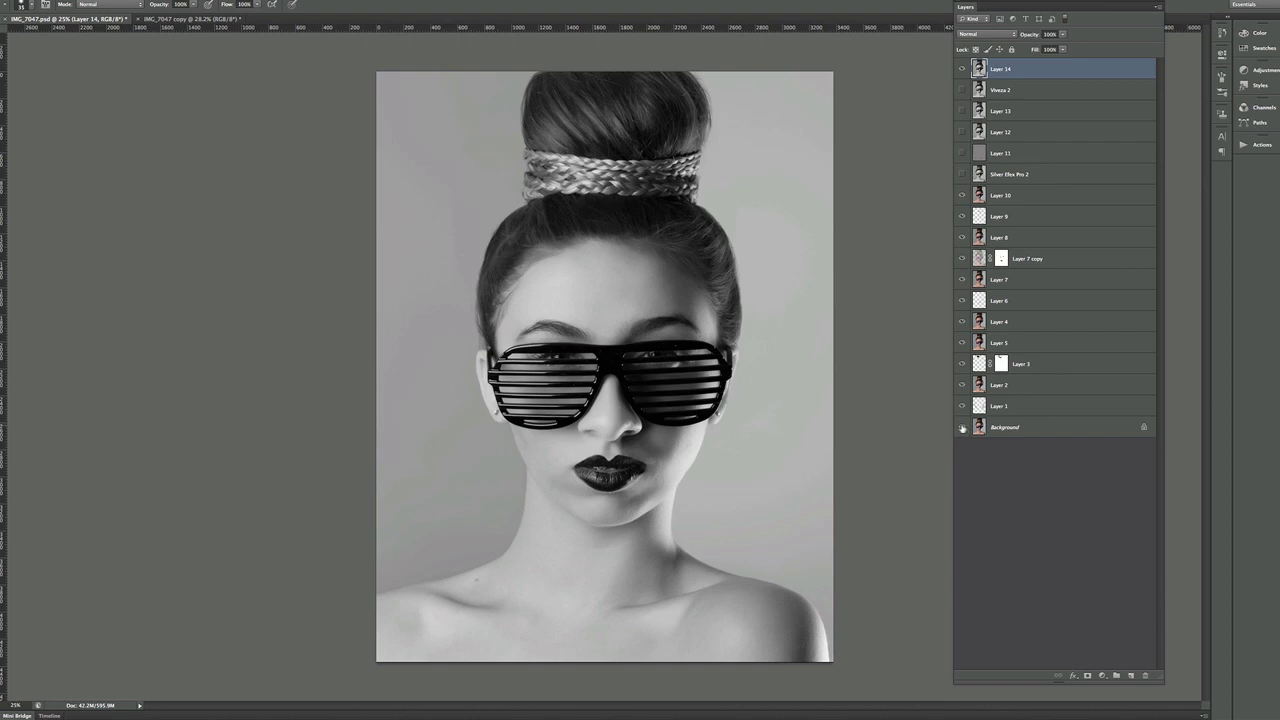
# - Switch to the IMG_7047 copy document and duplicate its Background layer
pyautogui.click(216, 20)
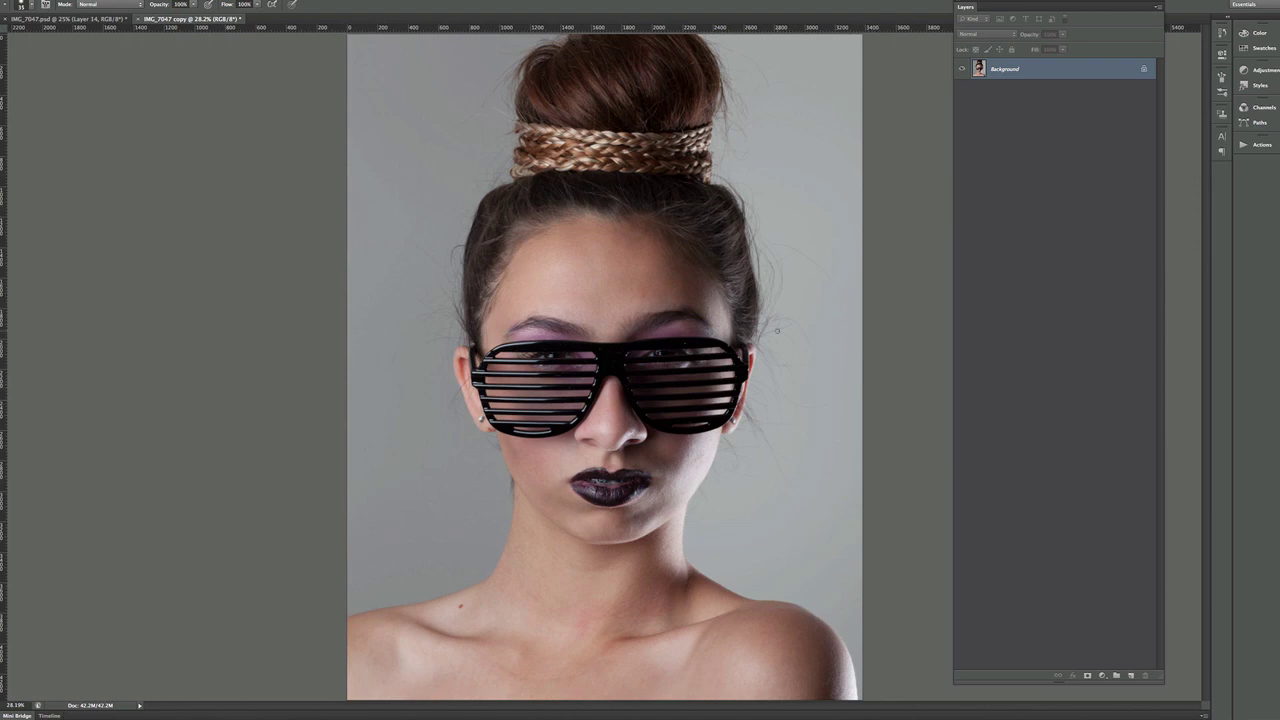
pyautogui.press('super+j')
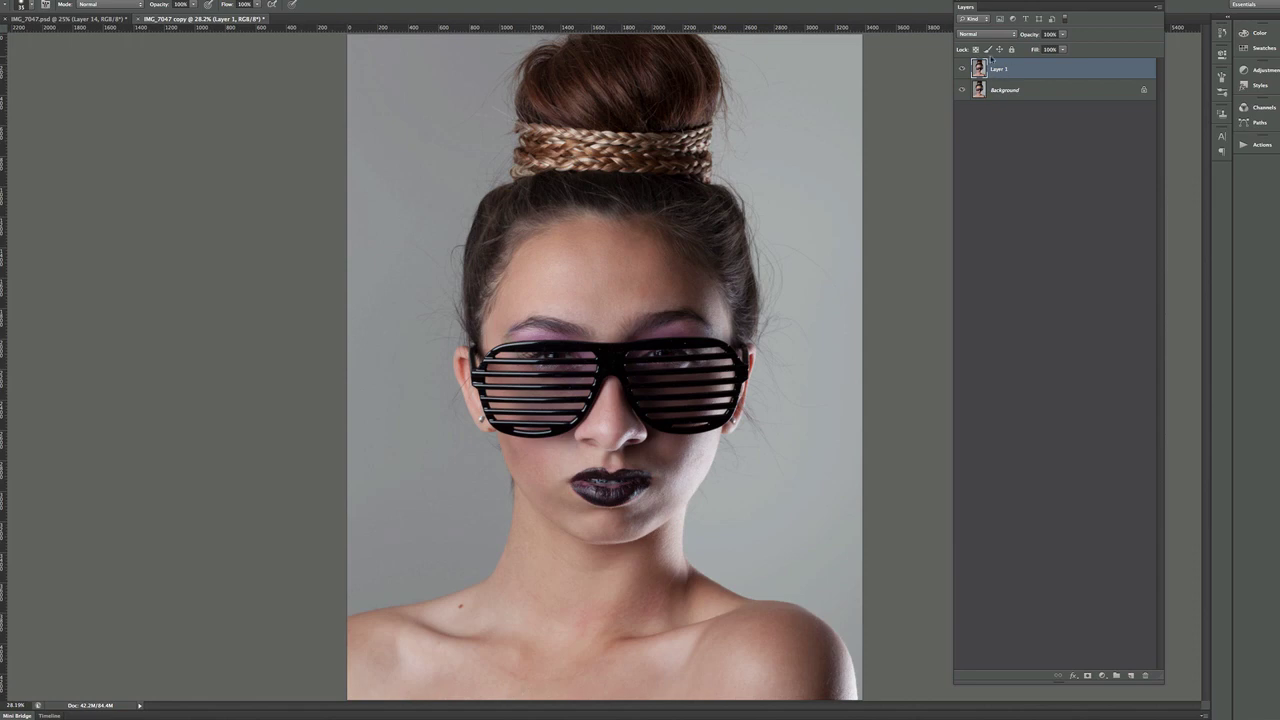
# - Use the Healing Brush with sampled clean backdrop to remove the long stray hair arching over the grey background beside the forehead
pyautogui.press('super+equal')
pyautogui.press('super+equal')
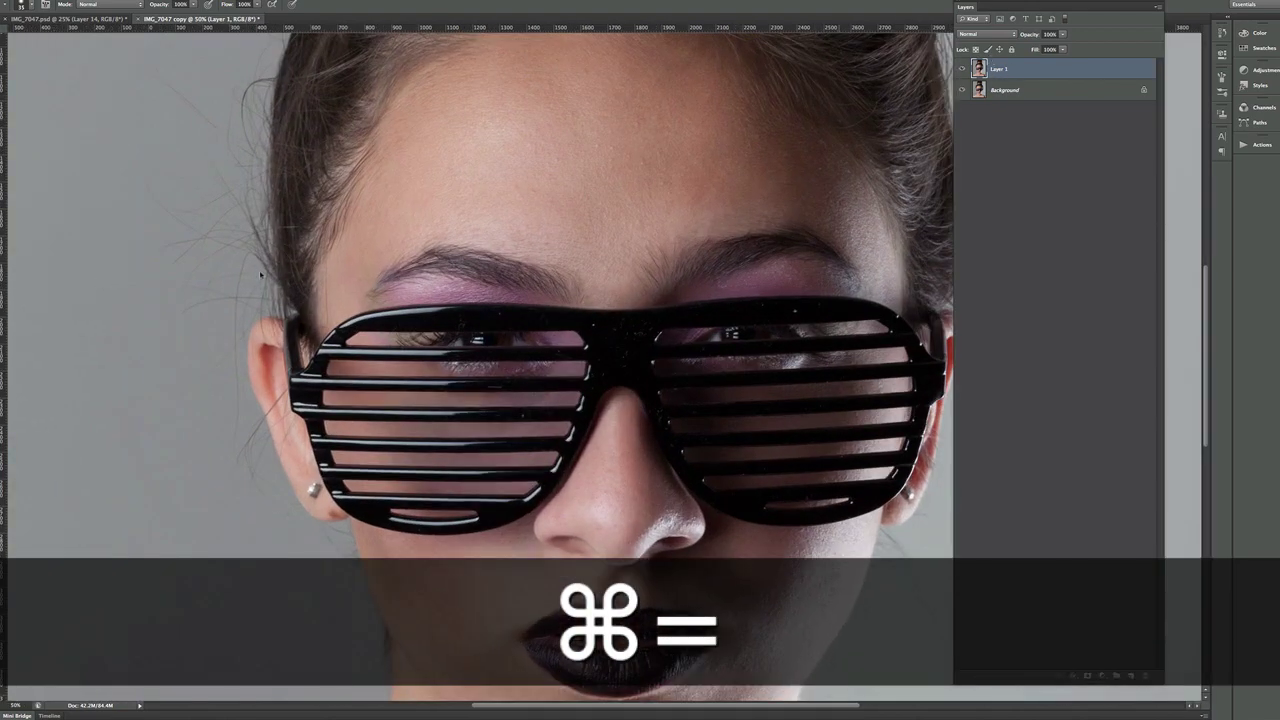
pyautogui.press('super+equal')
pyautogui.hscroll(5, 171, 286)
pyautogui.scroll(3, 219, 395)
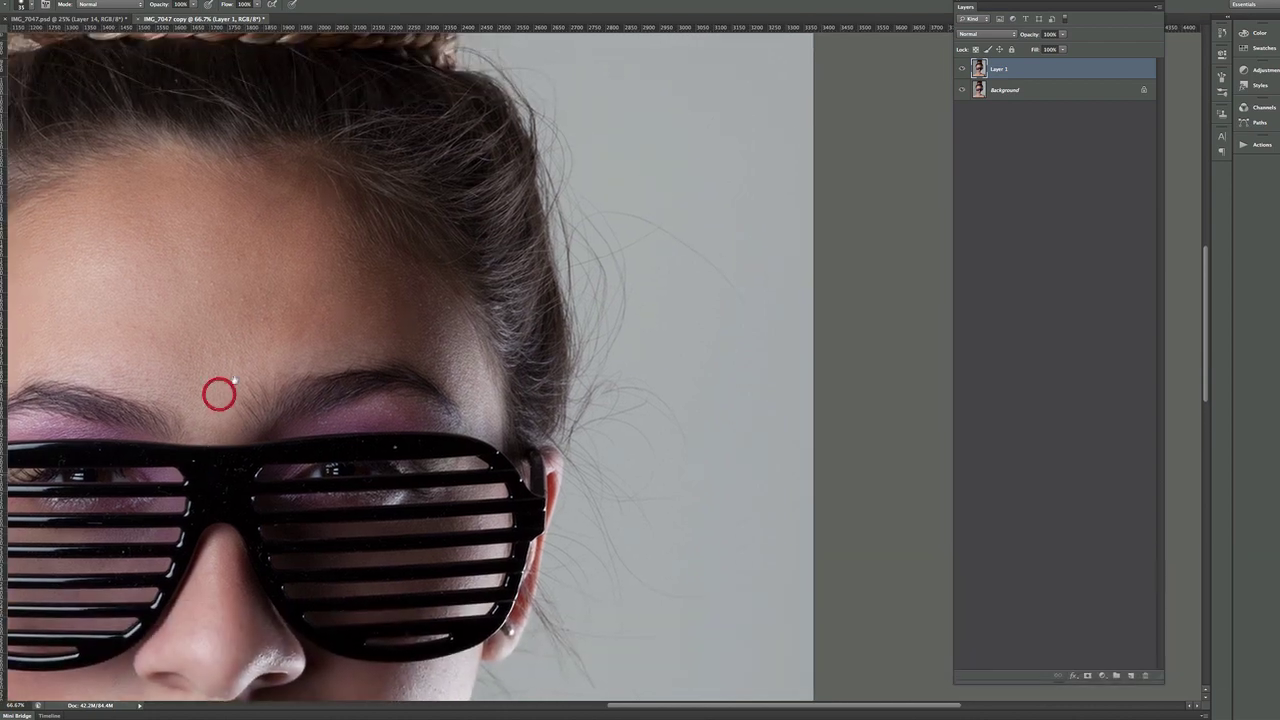
pyautogui.press('super+minus')
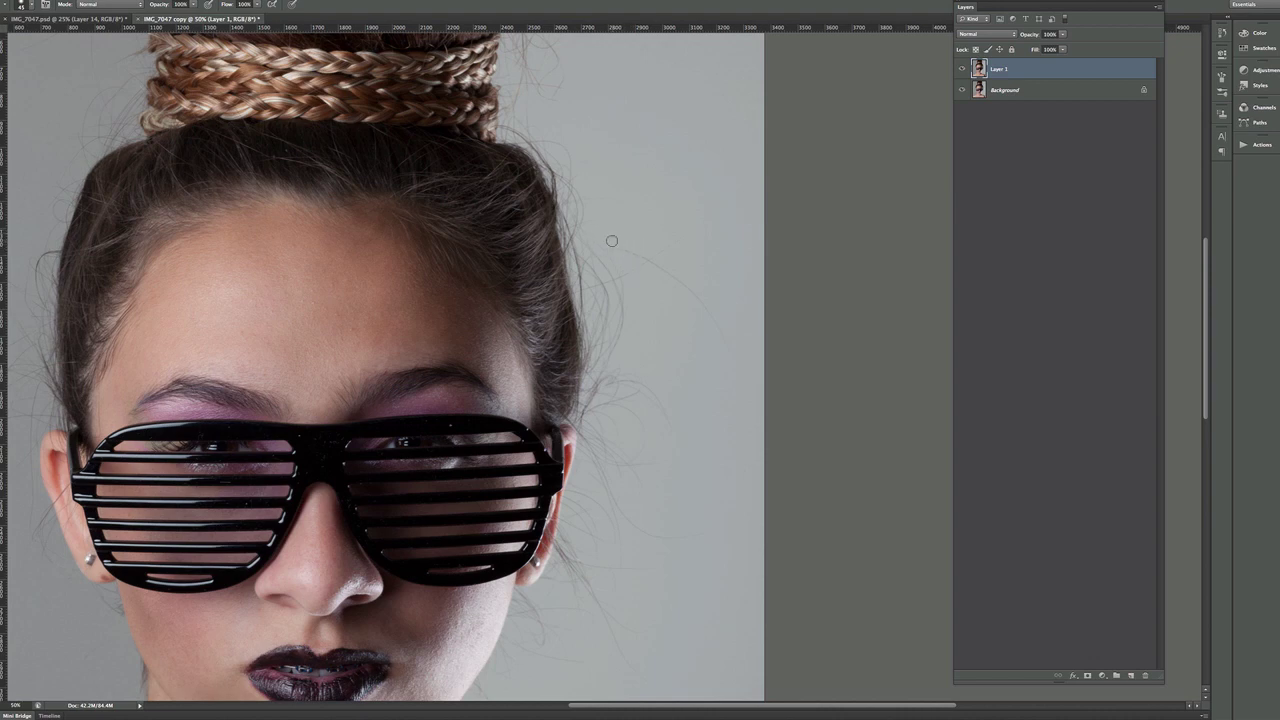
pyautogui.click(21, 119)
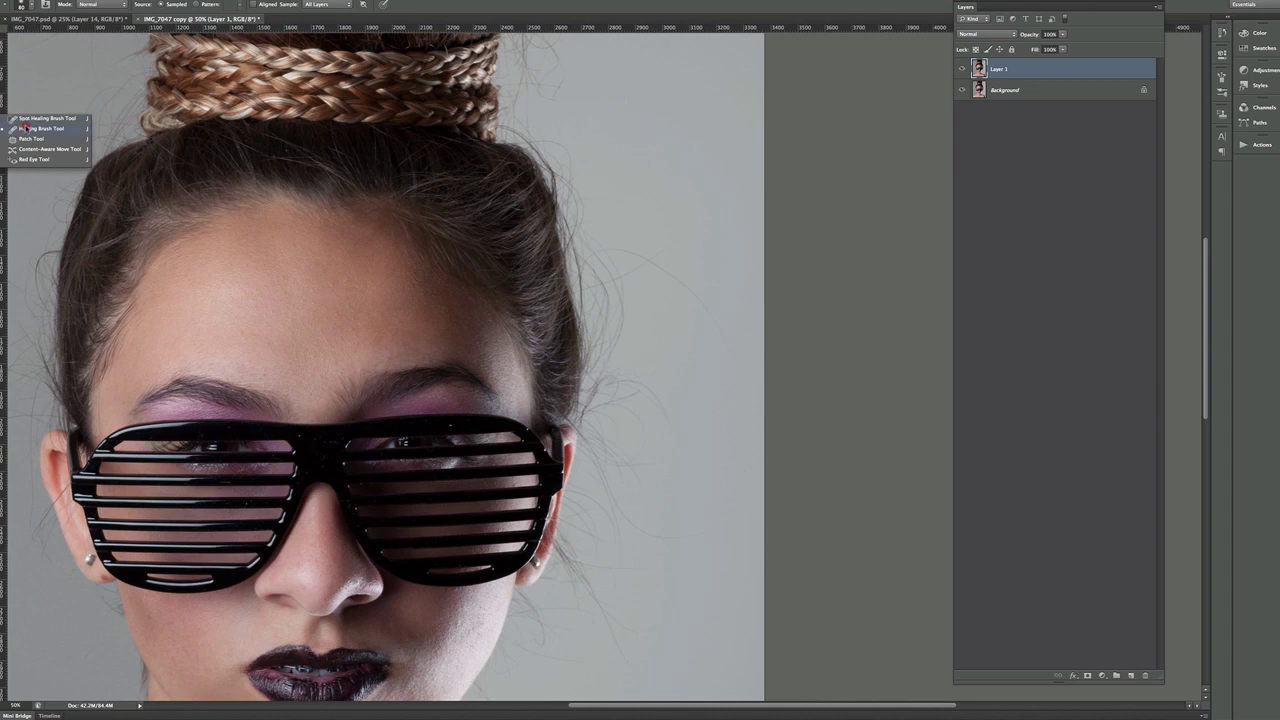
pyautogui.click(24, 128)
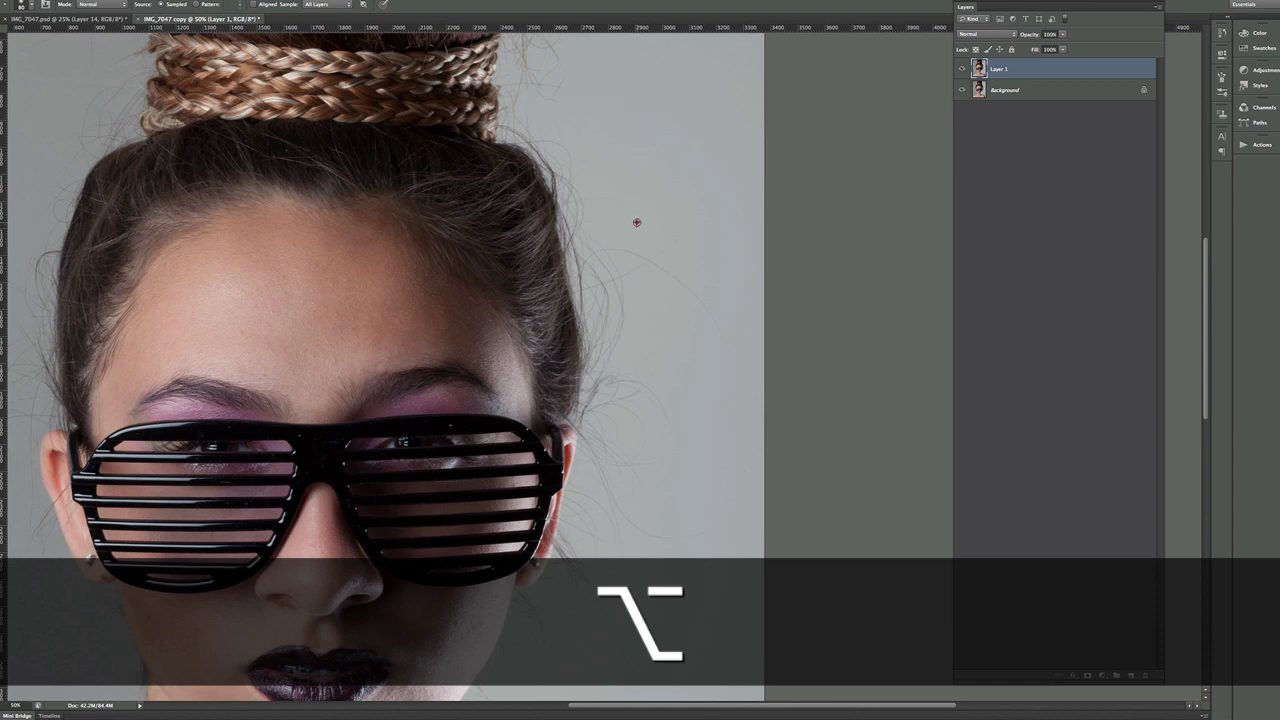
pyautogui.press('alt')
pyautogui.keyDown('alt'); pyautogui.click(677, 251); pyautogui.keyUp('alt')
pyautogui.keyDown('alt'); pyautogui.click(670, 244); pyautogui.keyUp('alt')
pyautogui.click(649, 281)
pyautogui.click(628, 271)
pyautogui.click(659, 275)
pyautogui.keyDown('alt'); pyautogui.click(611, 249); pyautogui.keyUp('alt')
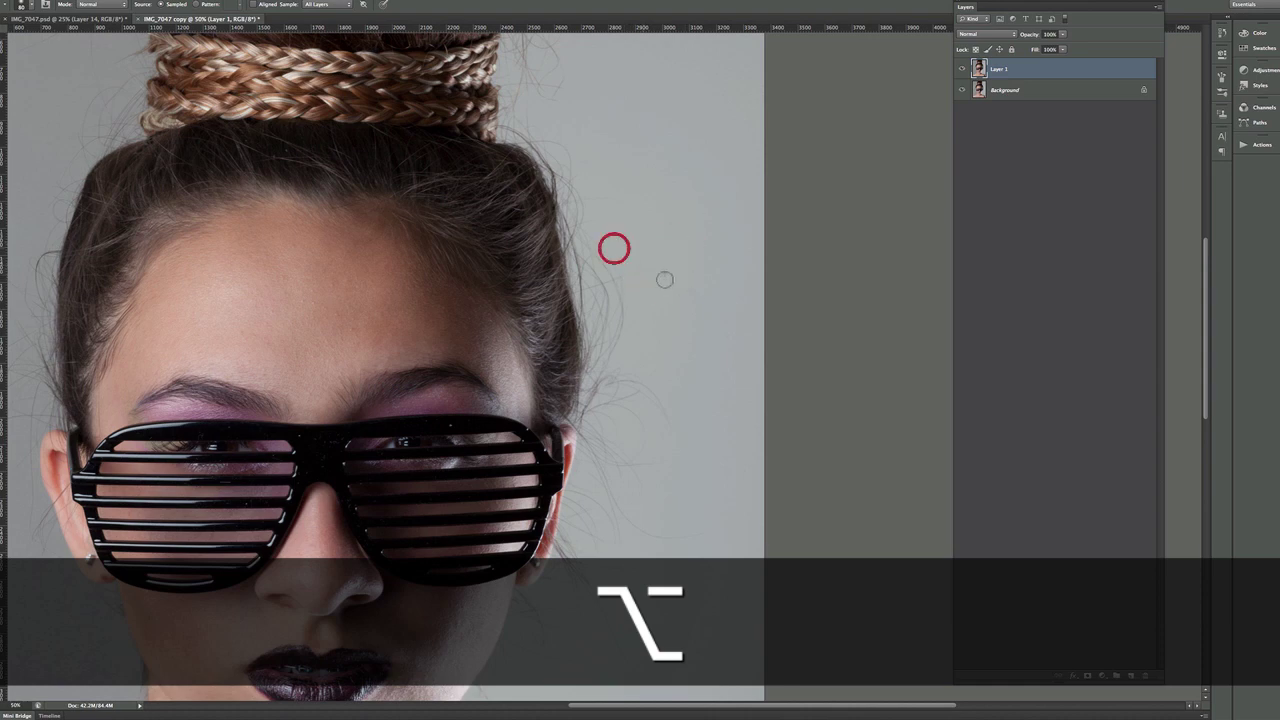
# - Heal the stray hairs on the backdrop beside the temple and eyebrow, resampling clean grey background near each one
pyautogui.keyDown('alt'); pyautogui.click(658, 369); pyautogui.keyUp('alt')
pyautogui.keyDown('alt'); pyautogui.click(669, 416); pyautogui.keyUp('alt')
pyautogui.keyDown('alt'); pyautogui.click(658, 375); pyautogui.keyUp('alt')
pyautogui.click(617, 361)
pyautogui.keyDown('alt'); pyautogui.click(631, 293); pyautogui.keyUp('alt')
pyautogui.keyDown('alt'); pyautogui.click(622, 283); pyautogui.keyUp('alt')
pyautogui.keyDown('alt'); pyautogui.click(611, 273); pyautogui.keyUp('alt')
pyautogui.keyDown('alt'); pyautogui.click(634, 280); pyautogui.keyUp('alt')
pyautogui.keyDown('alt'); pyautogui.click(595, 239); pyautogui.keyUp('alt')
pyautogui.keyDown('alt'); pyautogui.click(606, 263); pyautogui.keyUp('alt')
pyautogui.keyDown('alt'); pyautogui.click(661, 353); pyautogui.keyUp('alt')
pyautogui.keyDown('alt'); pyautogui.click(620, 376); pyautogui.keyUp('alt')
pyautogui.keyDown('alt'); pyautogui.click(604, 403); pyautogui.keyUp('alt')
pyautogui.keyDown('alt'); pyautogui.click(649, 391); pyautogui.keyUp('alt')
pyautogui.keyDown('alt'); pyautogui.click(646, 440); pyautogui.keyUp('alt')
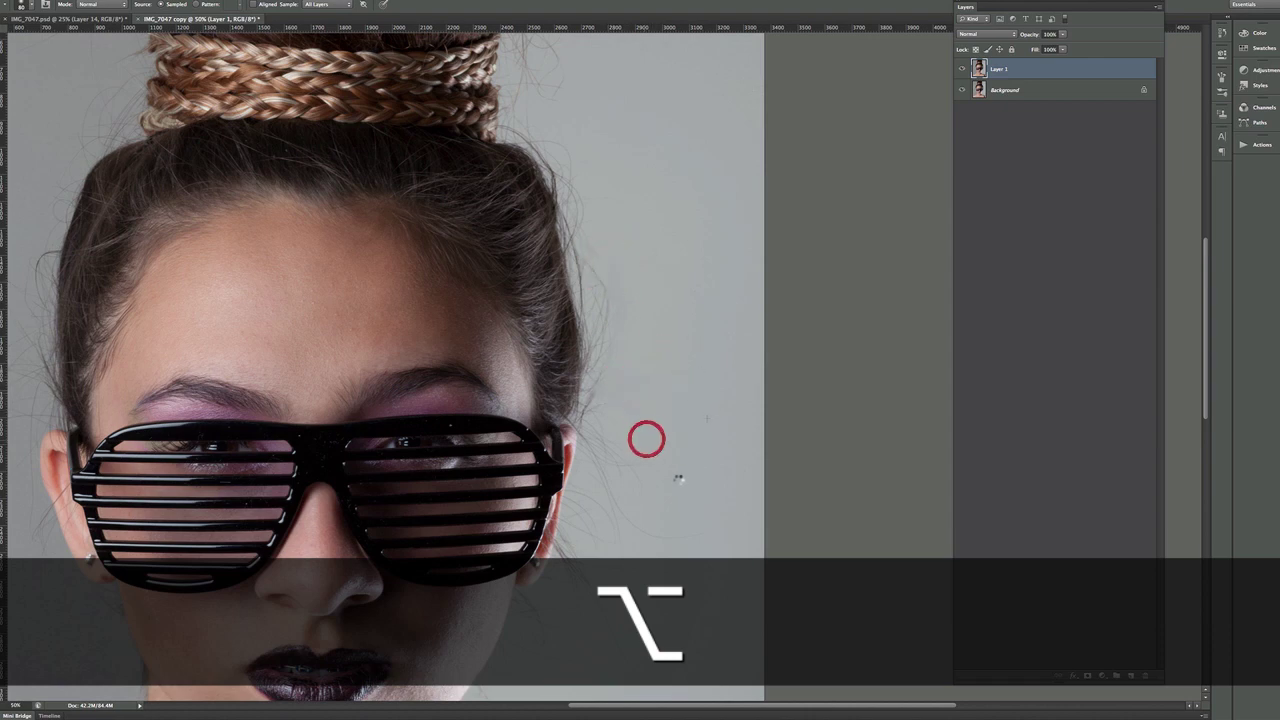
# - Heal the stray hairs on the backdrop beside the glasses and ear, using nearby clean background as the source
pyautogui.keyDown('alt'); pyautogui.click(672, 468); pyautogui.keyUp('alt')
pyautogui.keyDown('alt'); pyautogui.click(633, 451); pyautogui.keyUp('alt')
pyautogui.keyDown('alt'); pyautogui.click(640, 509); pyautogui.keyUp('alt')
pyautogui.keyDown('alt'); pyautogui.click(688, 512); pyautogui.keyUp('alt')
pyautogui.keyDown('alt'); pyautogui.click(652, 478); pyautogui.keyUp('alt')
pyautogui.keyDown('alt'); pyautogui.click(643, 480); pyautogui.keyUp('alt')
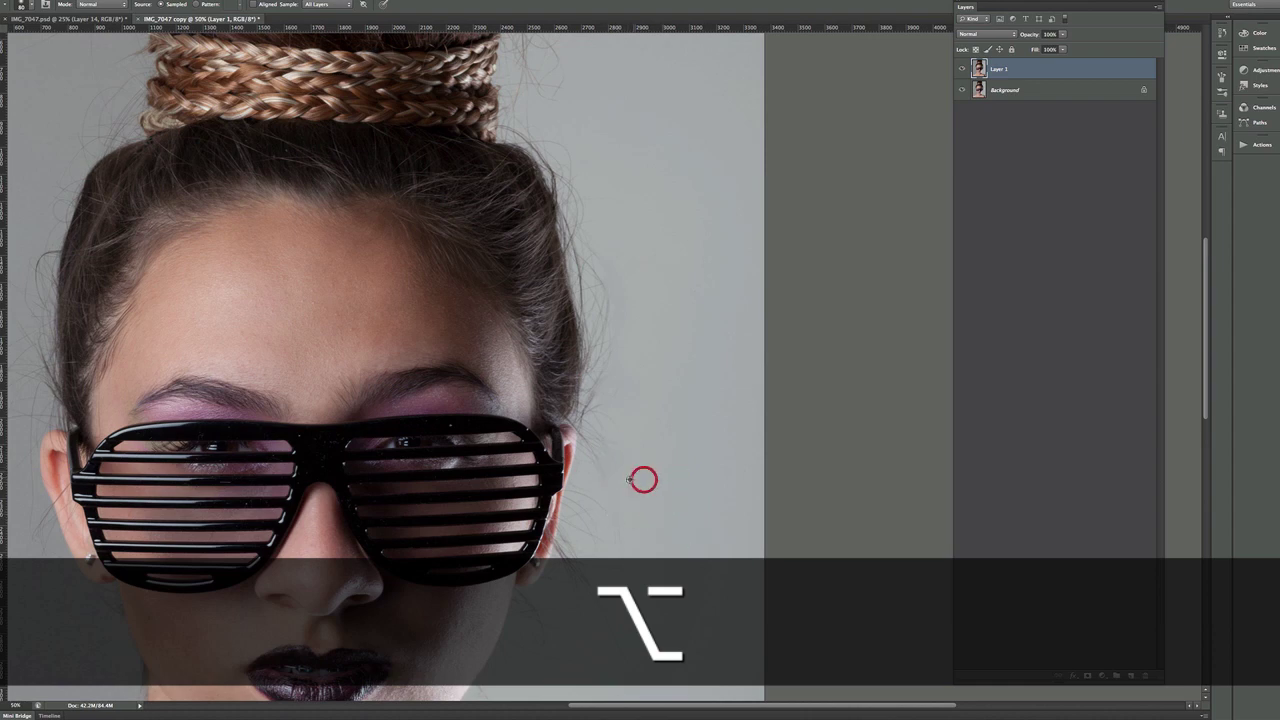
pyautogui.keyDown('alt'); pyautogui.click(622, 476); pyautogui.keyUp('alt')
pyautogui.click(34, 129)
pyautogui.keyDown('alt'); pyautogui.click(651, 498); pyautogui.keyUp('alt')
pyautogui.keyDown('alt'); pyautogui.click(631, 503); pyautogui.keyUp('alt')
pyautogui.click(603, 543)
pyautogui.click(619, 567)
pyautogui.keyDown('alt'); pyautogui.click(632, 456); pyautogui.keyUp('alt')
pyautogui.keyDown('alt'); pyautogui.click(577, 565); pyautogui.keyUp('alt')
# - Heal the long stray hairs hanging below the ear beside the cheek, staying clear of the face edge
pyautogui.moveTo(614, 549); pyautogui.dragTo(628, 430)
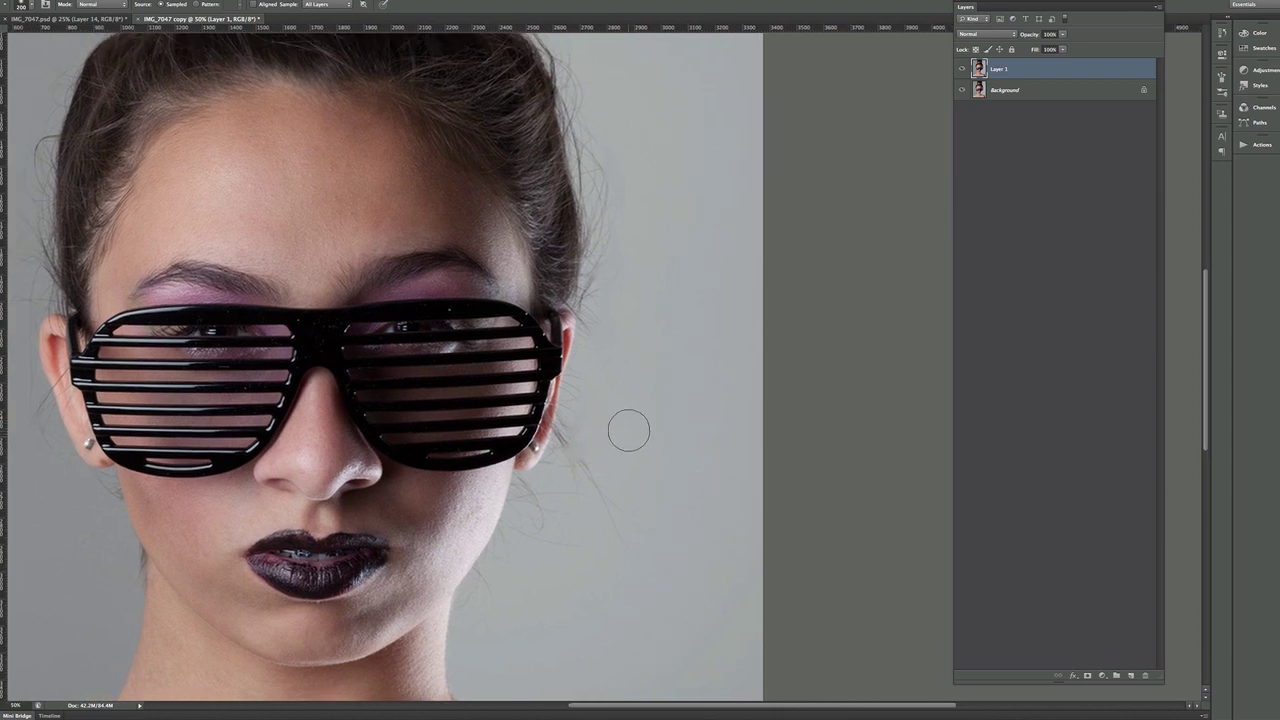
pyautogui.keyDown('alt'); pyautogui.click(595, 531); pyautogui.keyUp('alt')
pyautogui.keyDown('alt'); pyautogui.click(547, 542); pyautogui.keyUp('alt')
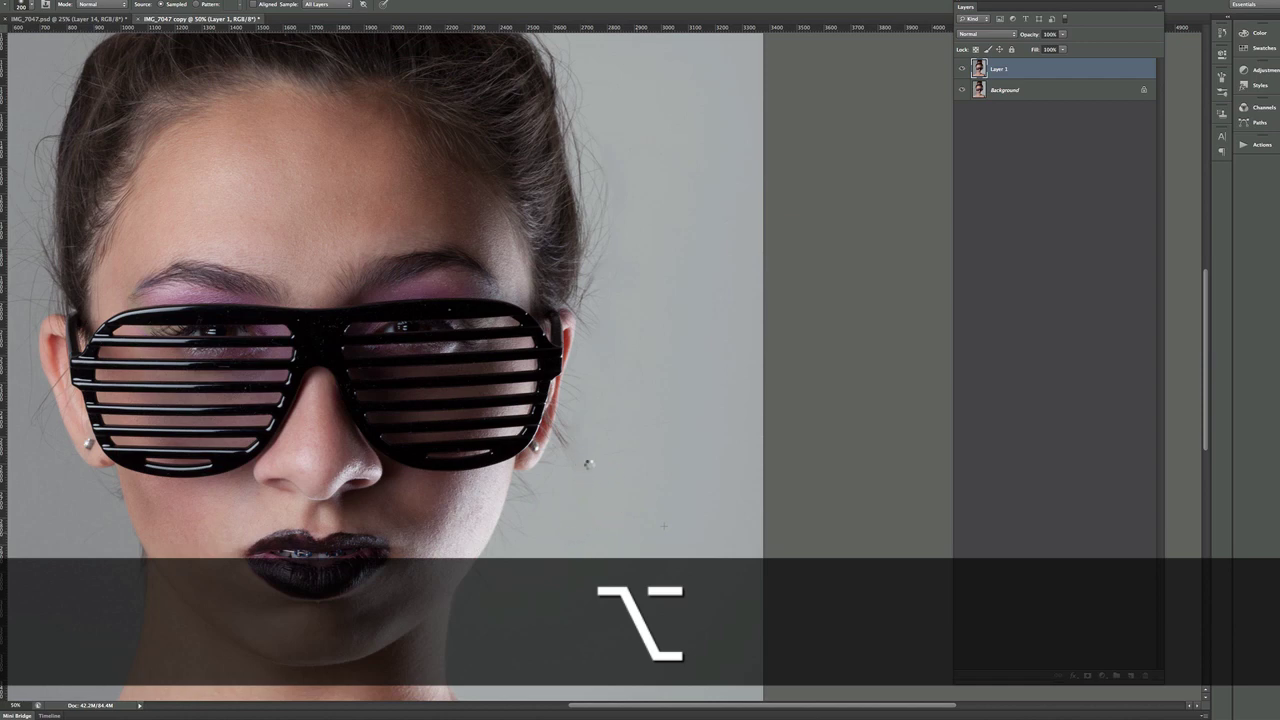
pyautogui.keyDown('alt'); pyautogui.click(568, 525); pyautogui.keyUp('alt')
# - Select the outer edge of the cheek, jaw, neck and earlobe next to the stray hairs with the Quick Selection tool
pyautogui.press('super+equal')
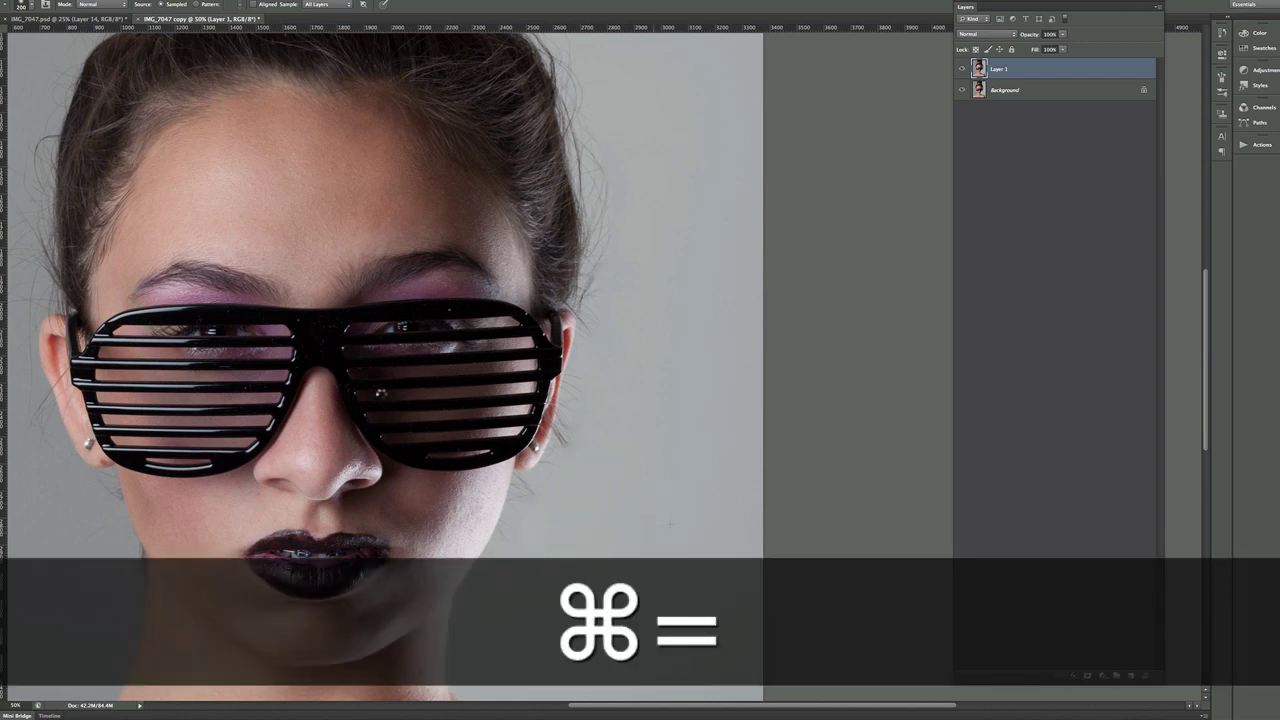
pyautogui.press('super+equal')
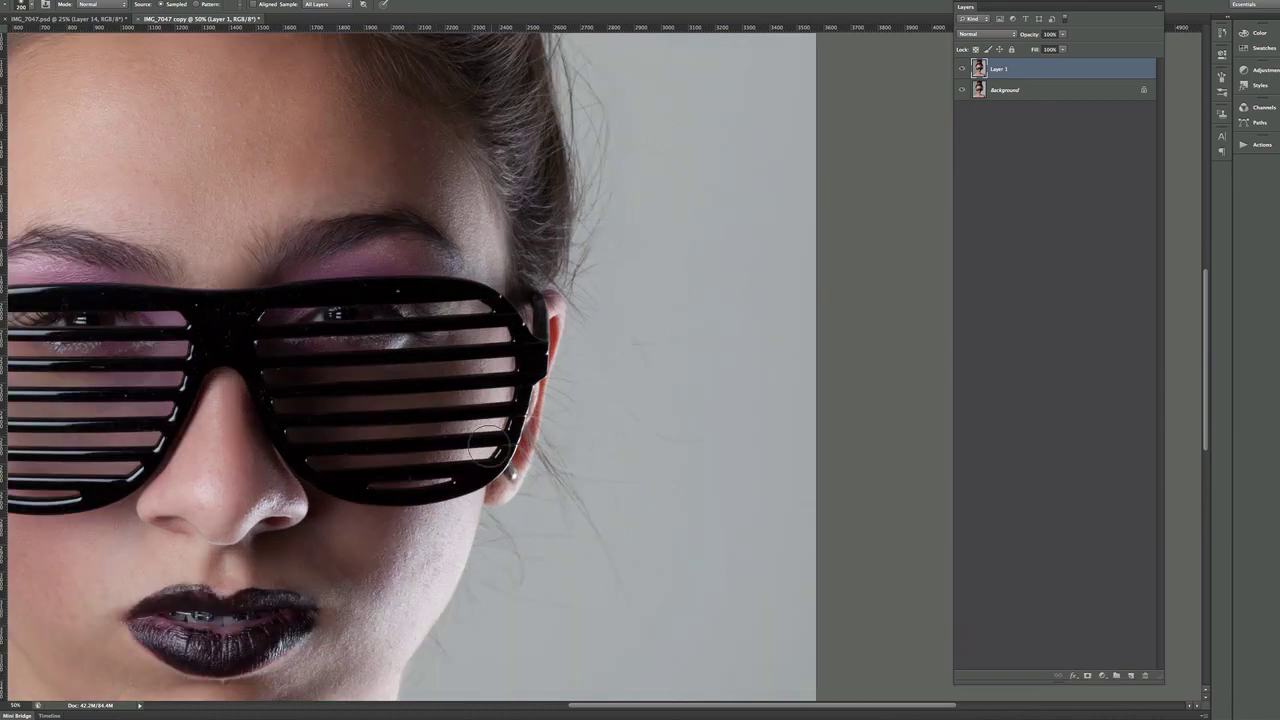
pyautogui.press('super+equal')
pyautogui.scroll(-2, 500, 380)
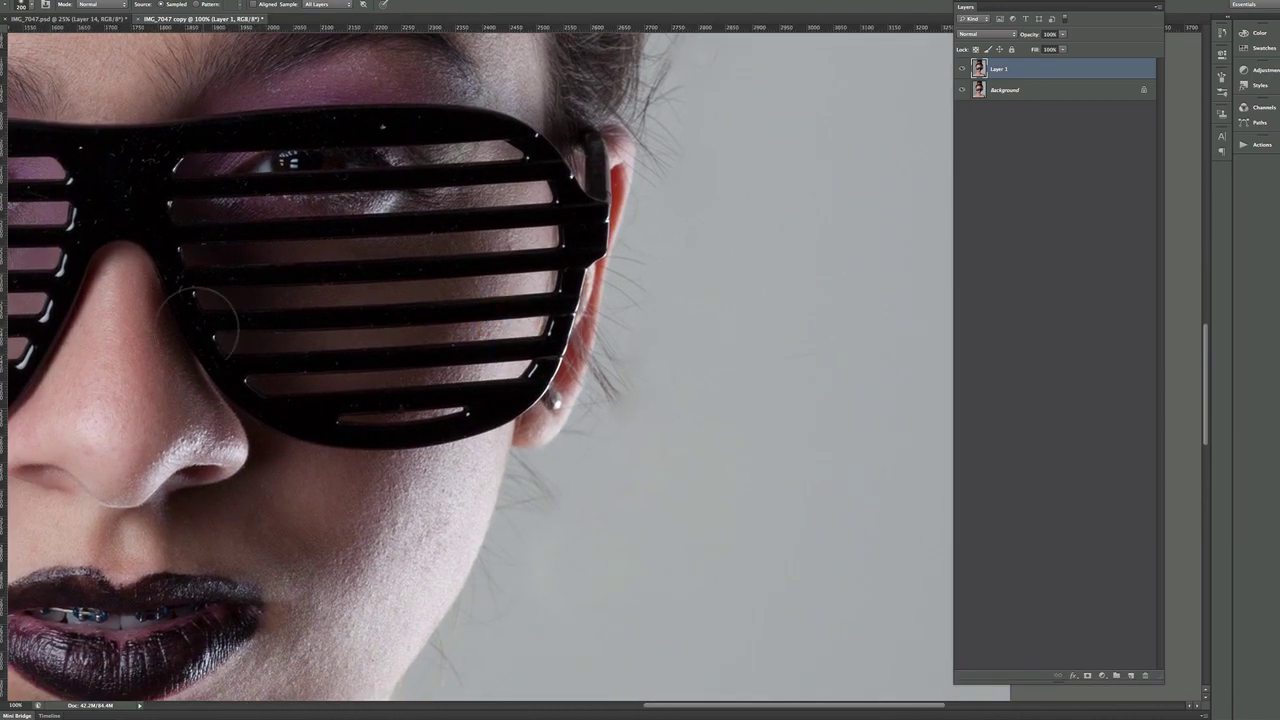
pyautogui.moveTo(491, 500); pyautogui.dragTo(563, 314)
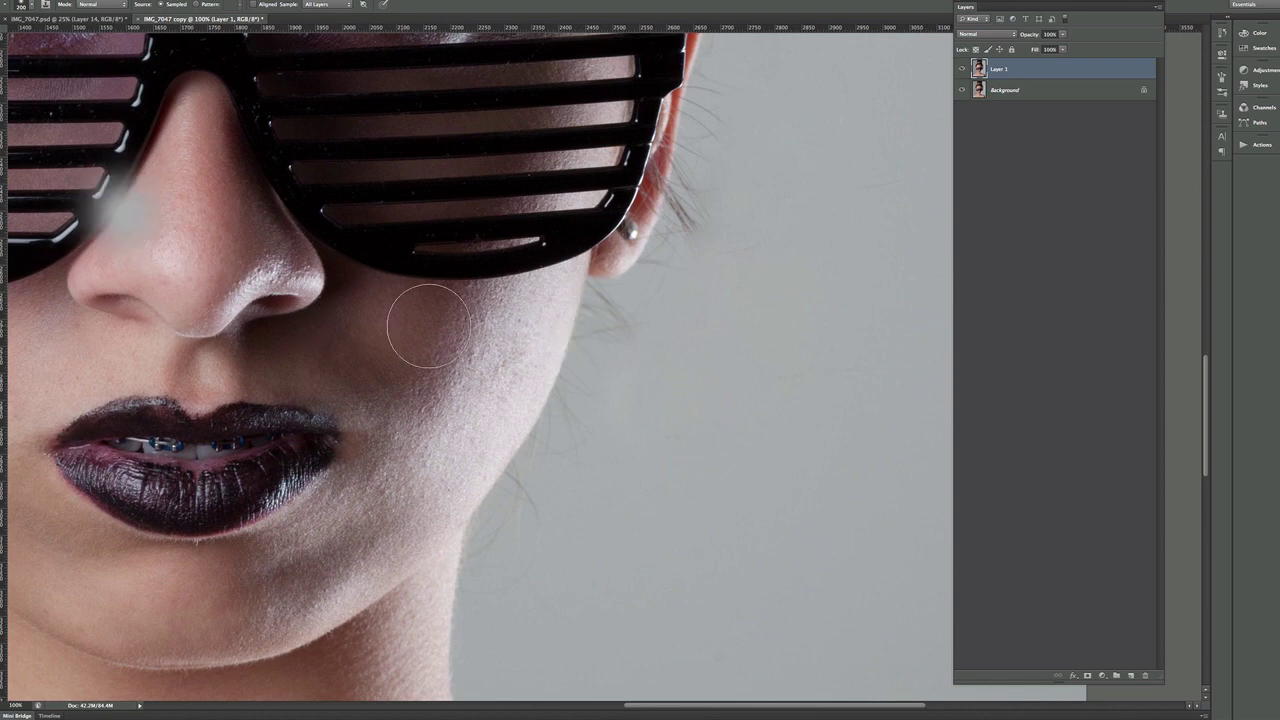
pyautogui.press('w')
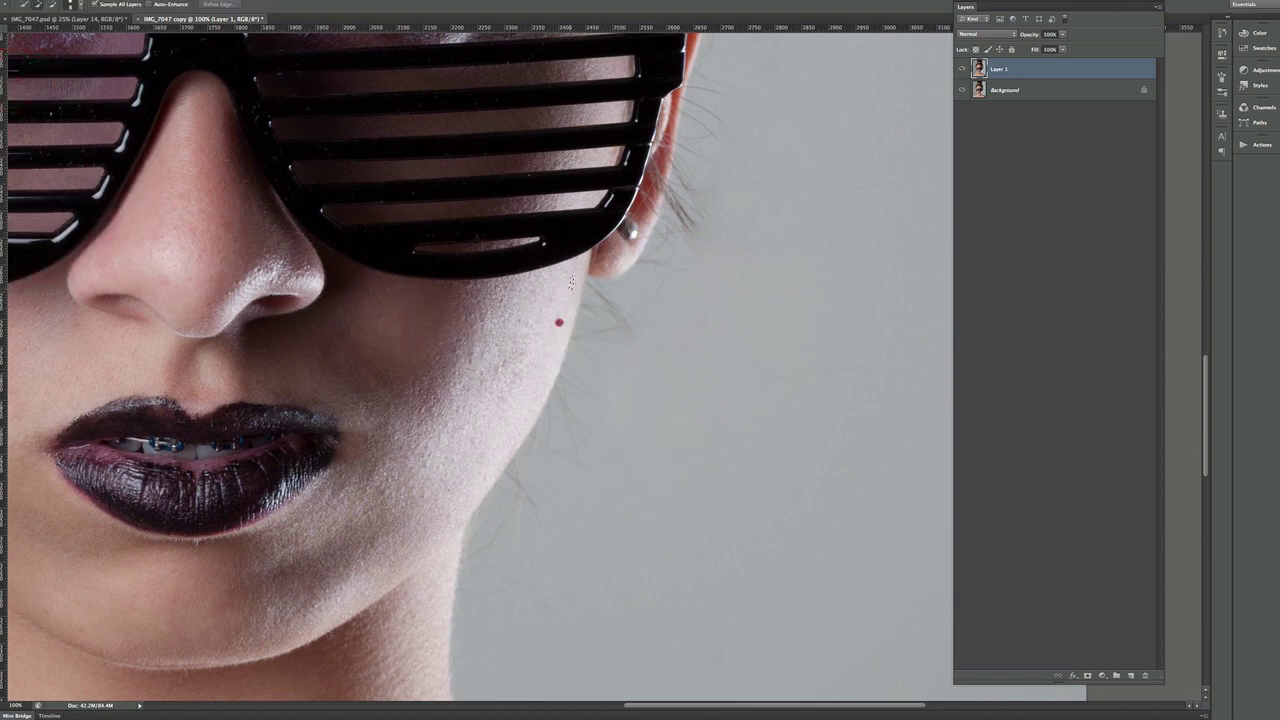
pyautogui.moveTo(532, 389)
pyautogui.mouseDown()
pyautogui.moveTo(443, 494)
pyautogui.moveTo(386, 654)
pyautogui.moveTo(397, 651)
pyautogui.mouseUp()
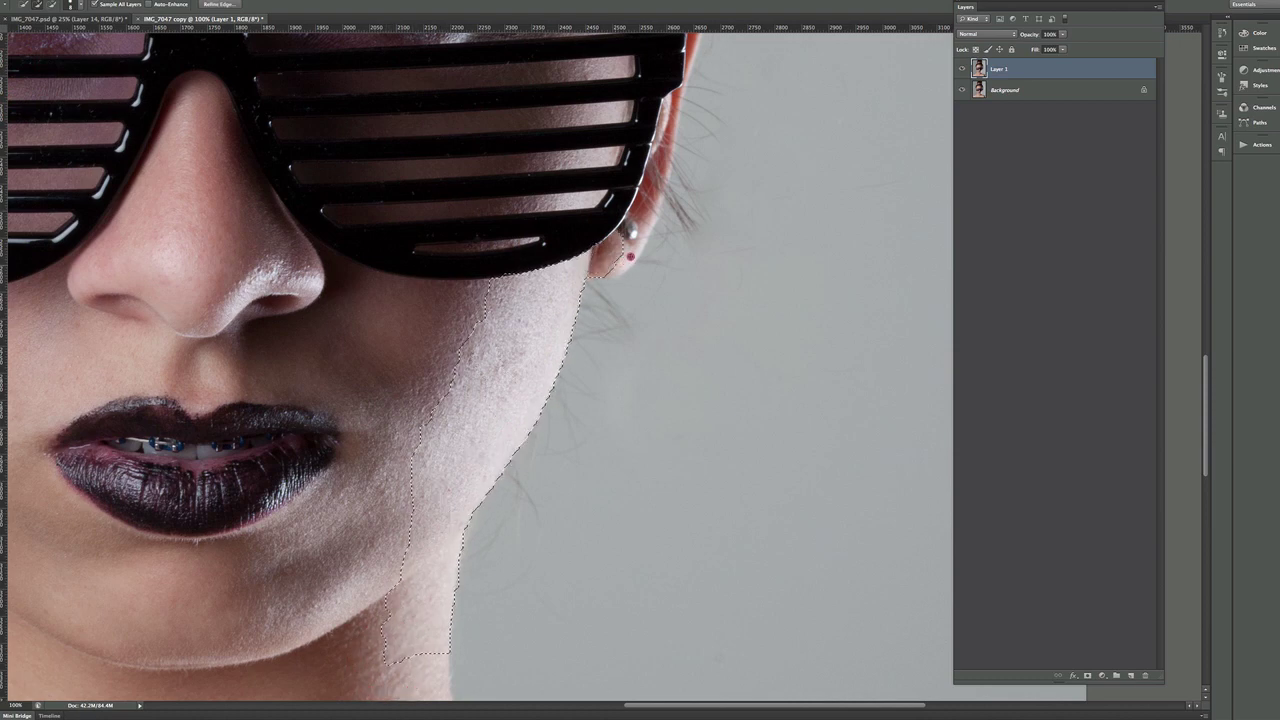
pyautogui.moveTo(614, 271); pyautogui.dragTo(616, 266)
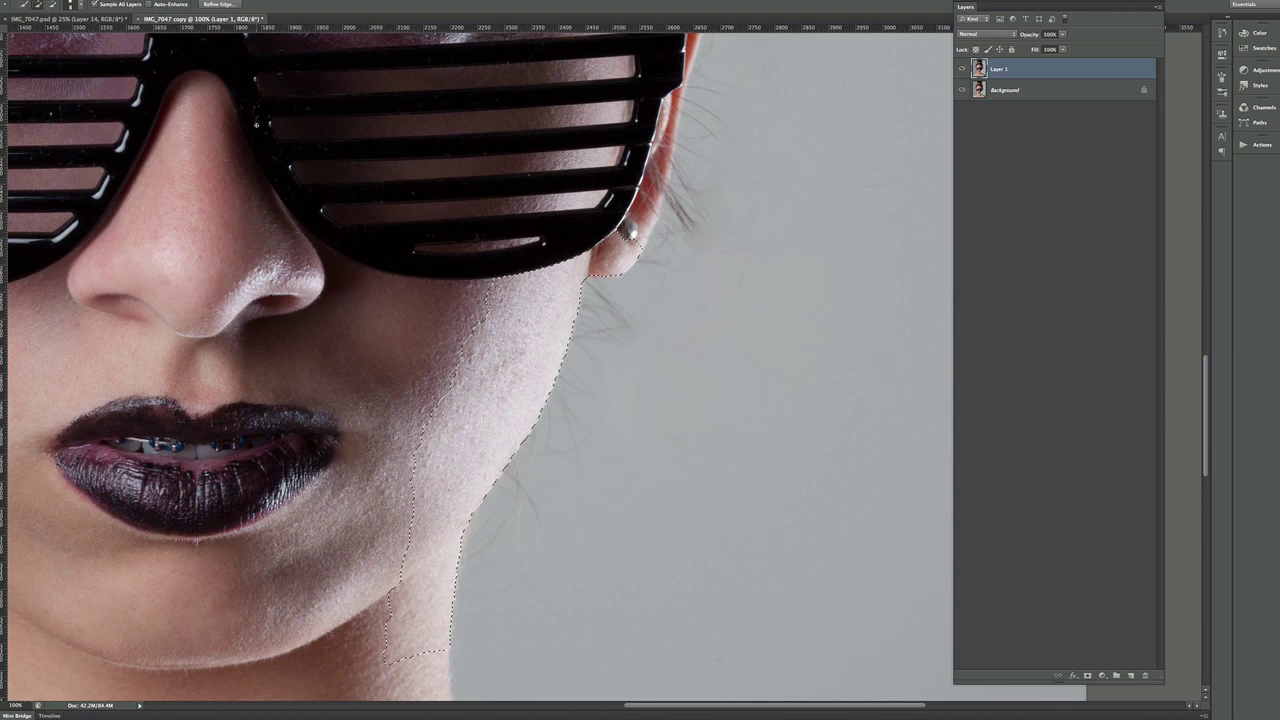
# - Feather the face-edge selection by 2 pixels and invert it so the backdrop can be retouched
pyautogui.click(203, 0)
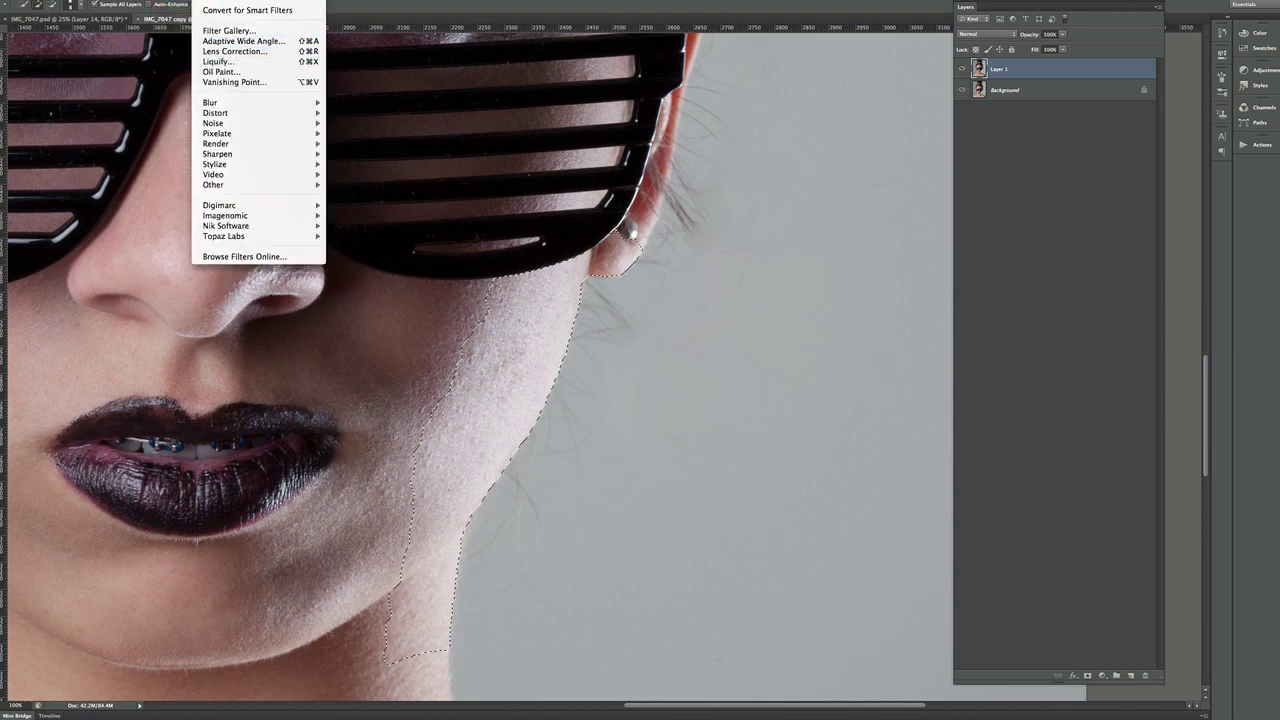
pyautogui.moveTo(174, 0)
pyautogui.moveTo(194, 117)
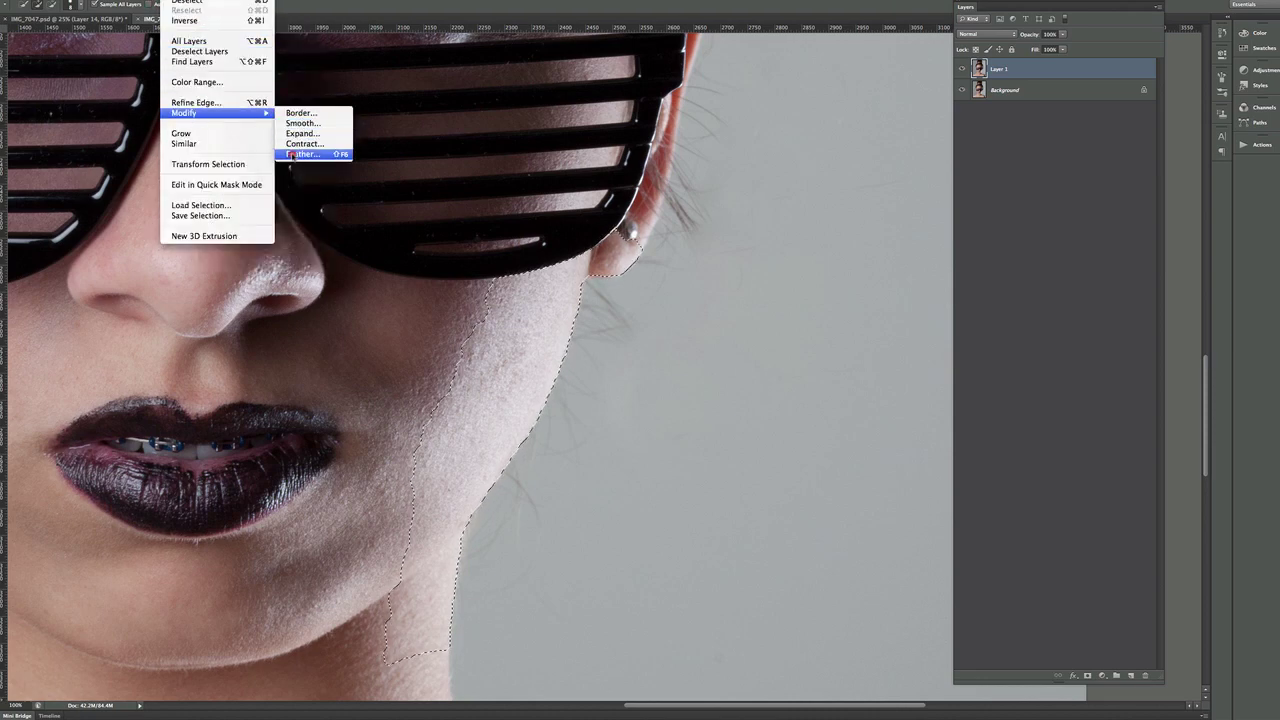
pyautogui.click(300, 154)
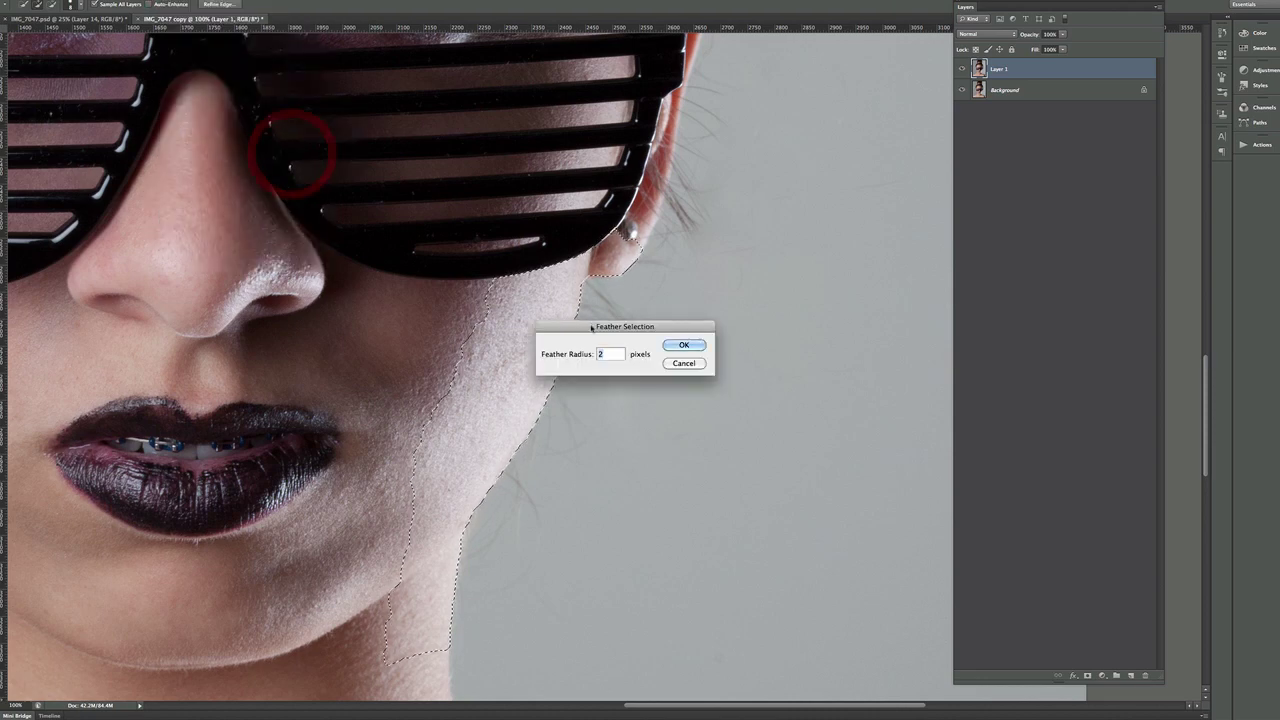
pyautogui.click(682, 346)
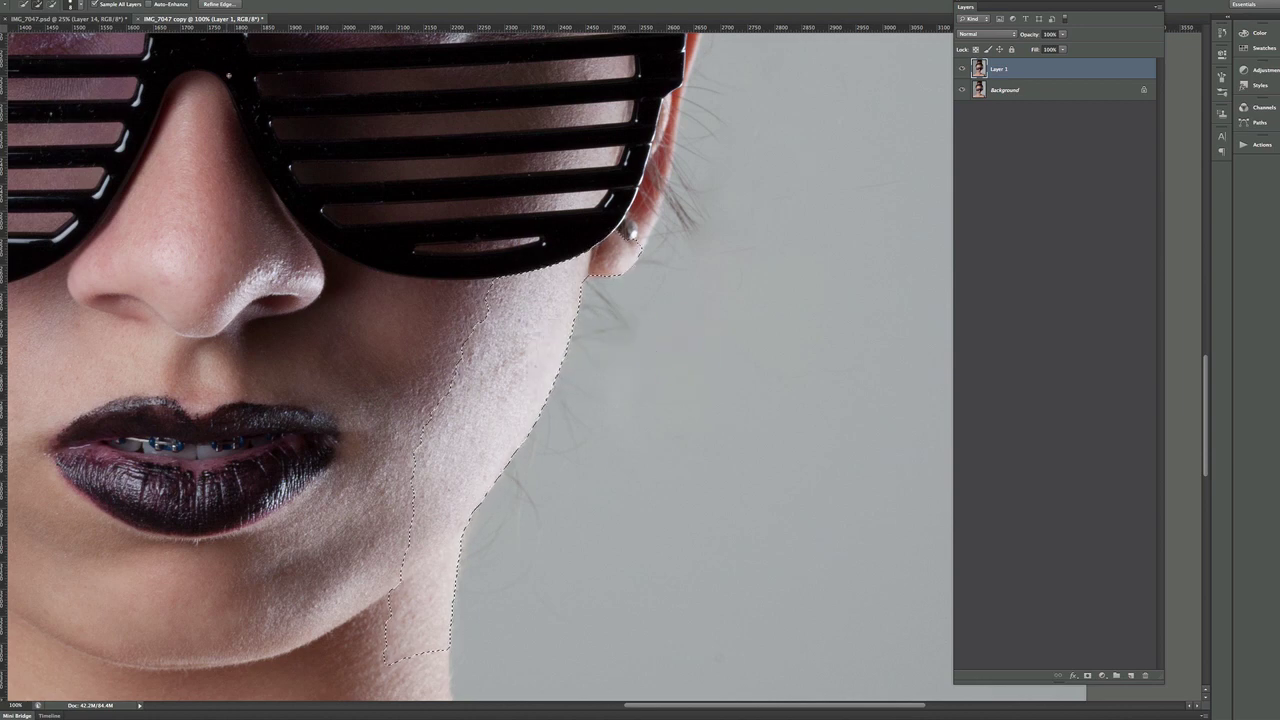
pyautogui.click(172, 1)
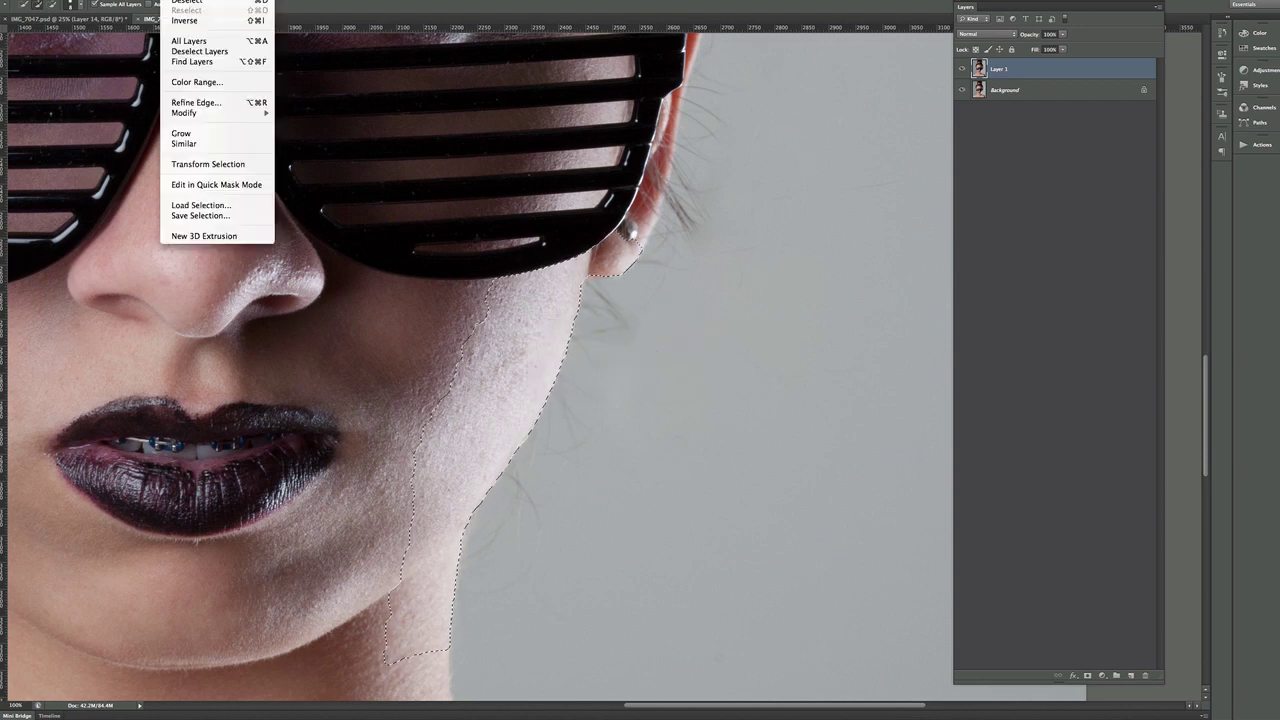
pyautogui.click(206, 22)
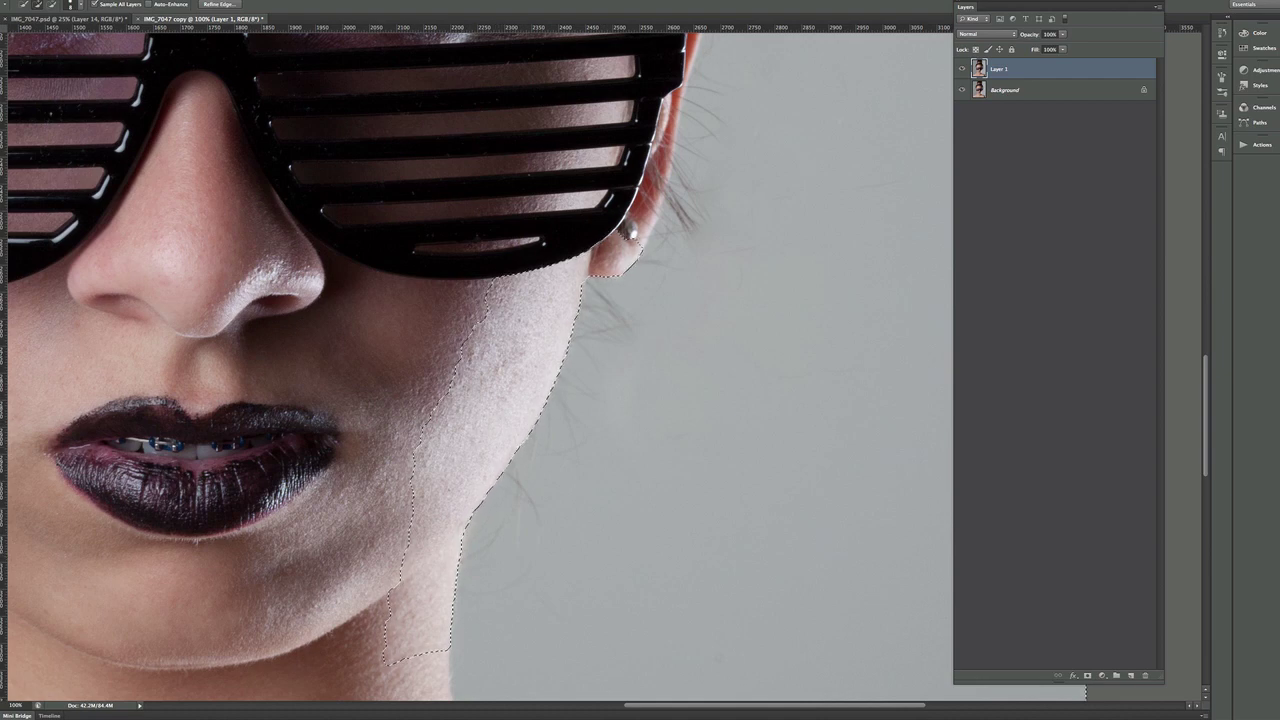
# - Cover the stray hairs along the cheek and jaw with clean backdrop using the Clone Stamp, and clear the selection
pyautogui.click(1, 148)
pyautogui.click(38, 147)
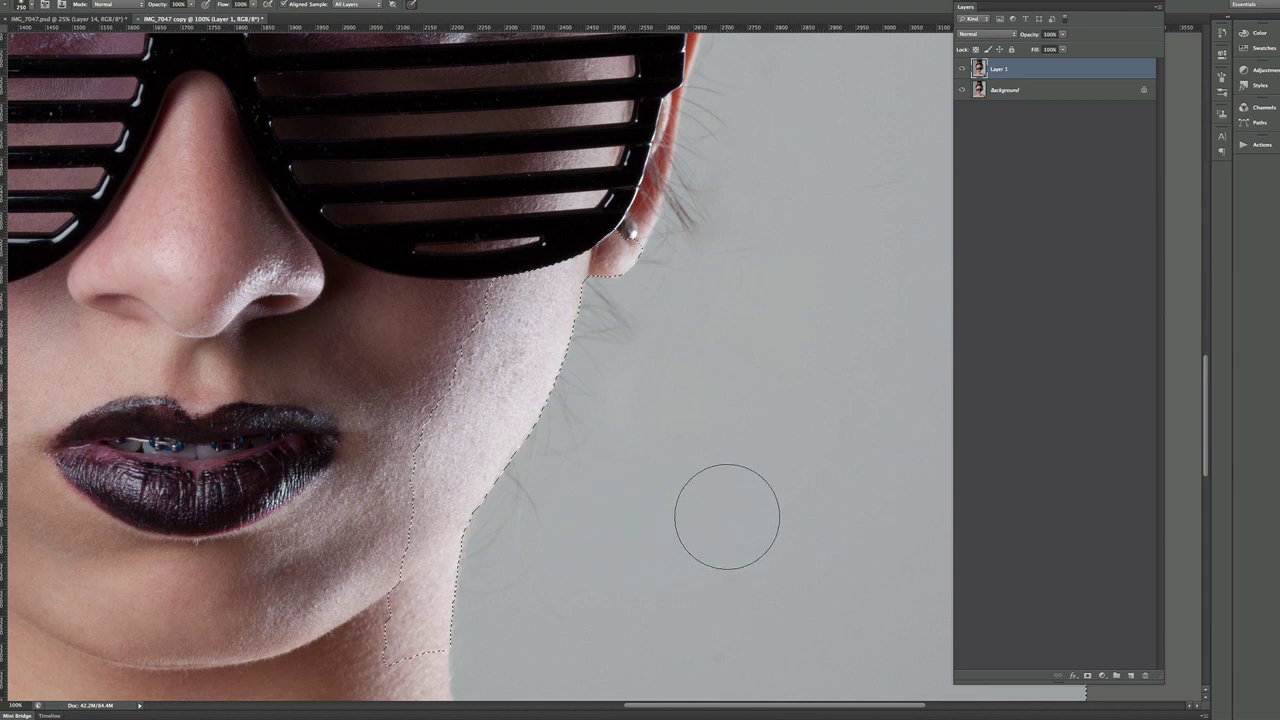
pyautogui.press('alt')
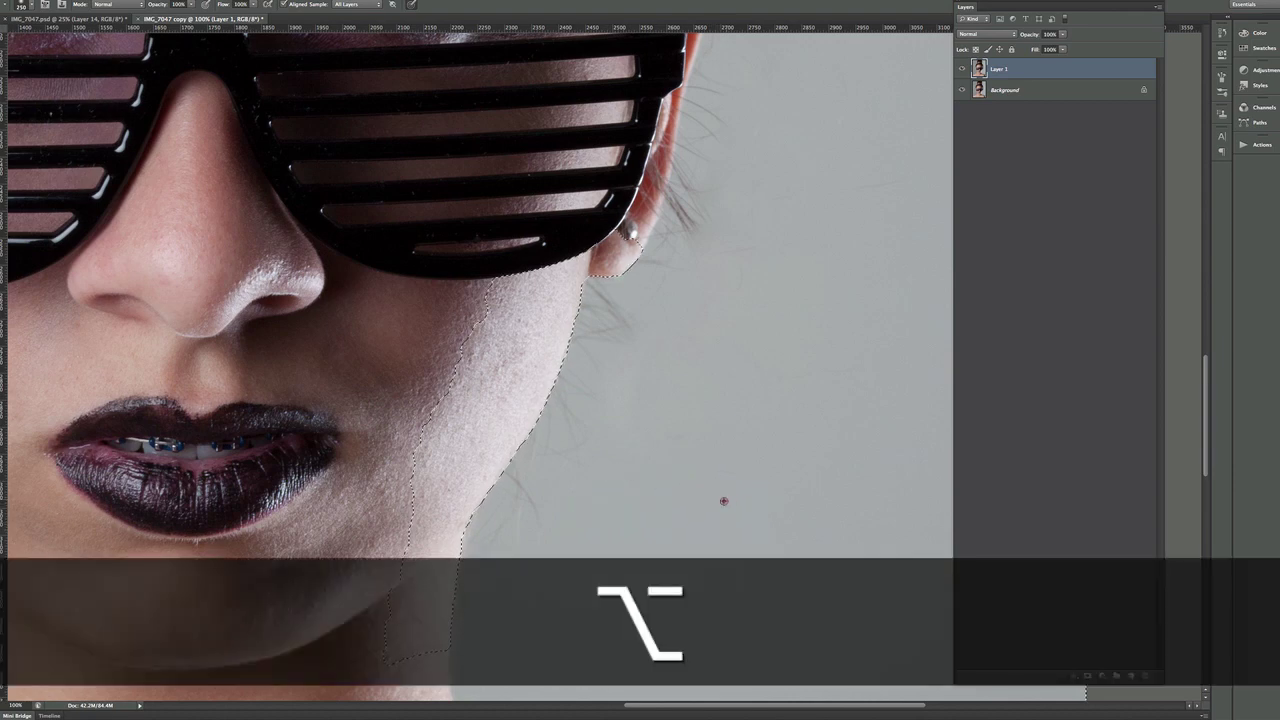
pyautogui.keyDown('alt'); pyautogui.click(724, 501); pyautogui.keyUp('alt')
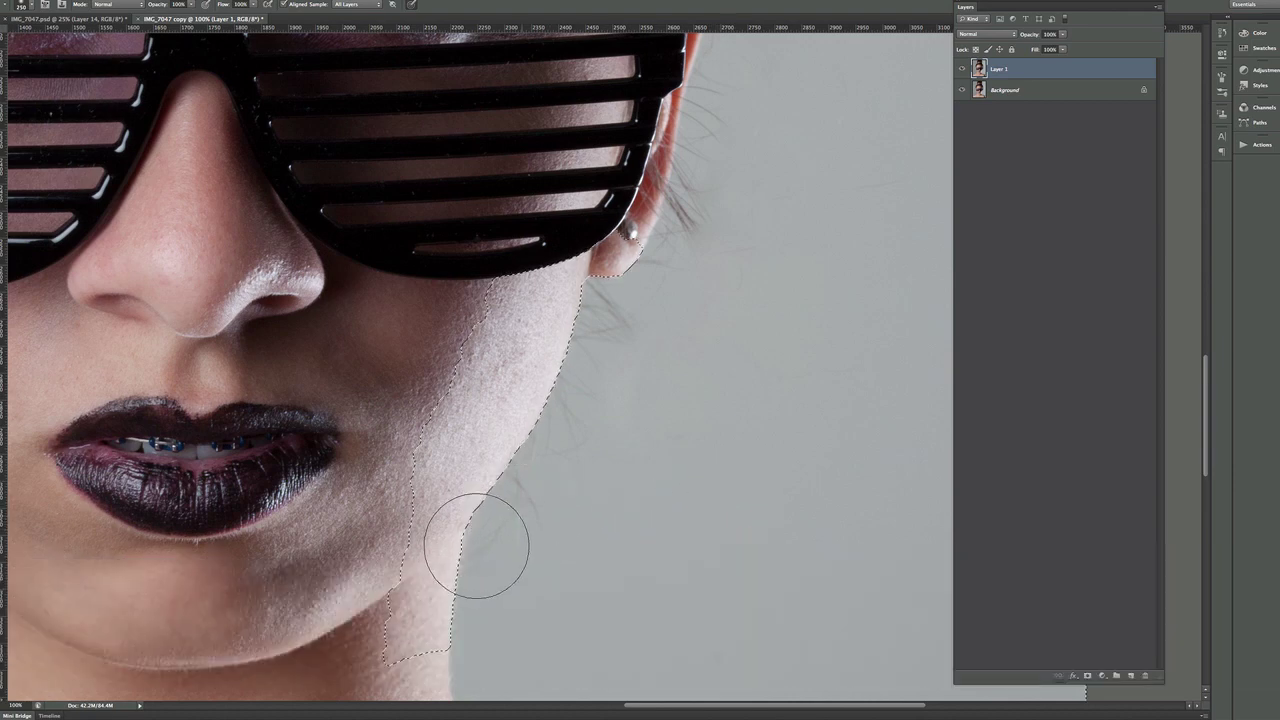
pyautogui.moveTo(476, 546)
pyautogui.mouseDown()
pyautogui.moveTo(539, 486)
pyautogui.moveTo(586, 371)
pyautogui.moveTo(590, 319)
pyautogui.moveTo(632, 329)
pyautogui.moveTo(545, 410)
pyautogui.mouseUp()
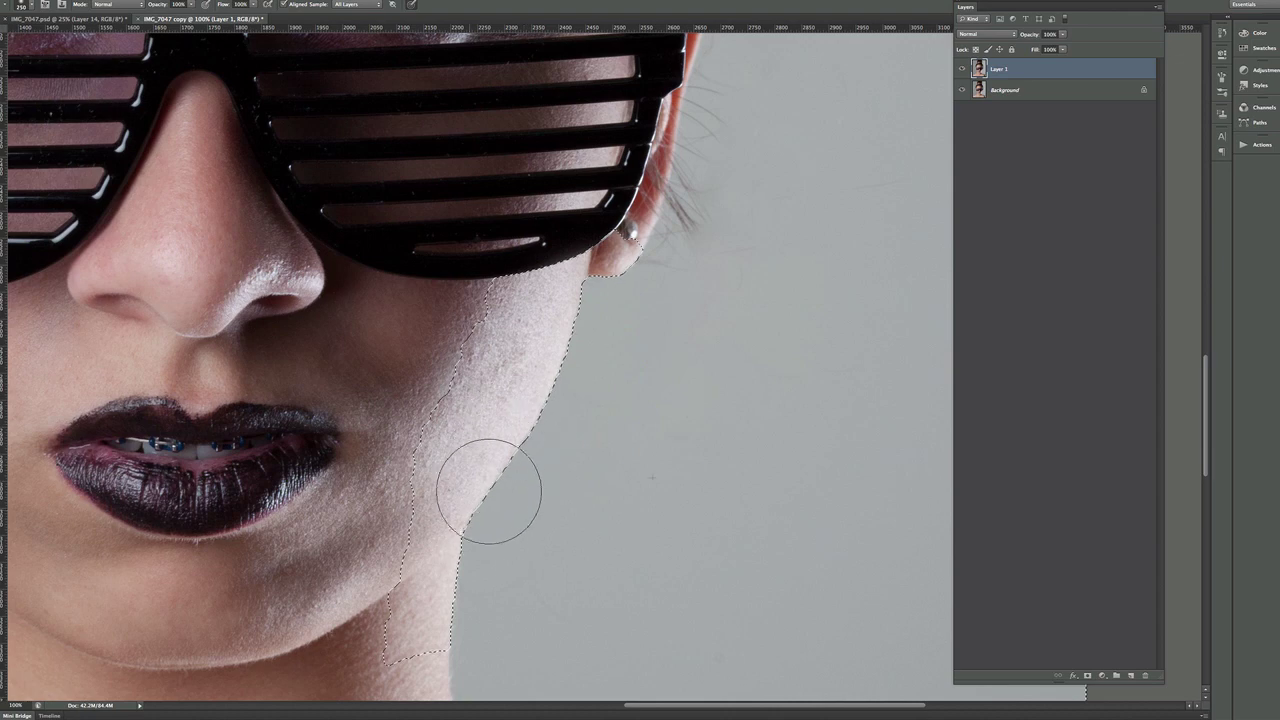
pyautogui.moveTo(488, 491)
pyautogui.mouseDown()
pyautogui.moveTo(551, 357)
pyautogui.moveTo(520, 477)
pyautogui.moveTo(534, 586)
pyautogui.moveTo(677, 386)
pyautogui.moveTo(589, 606)
pyautogui.moveTo(657, 586)
pyautogui.moveTo(680, 435)
pyautogui.mouseUp()
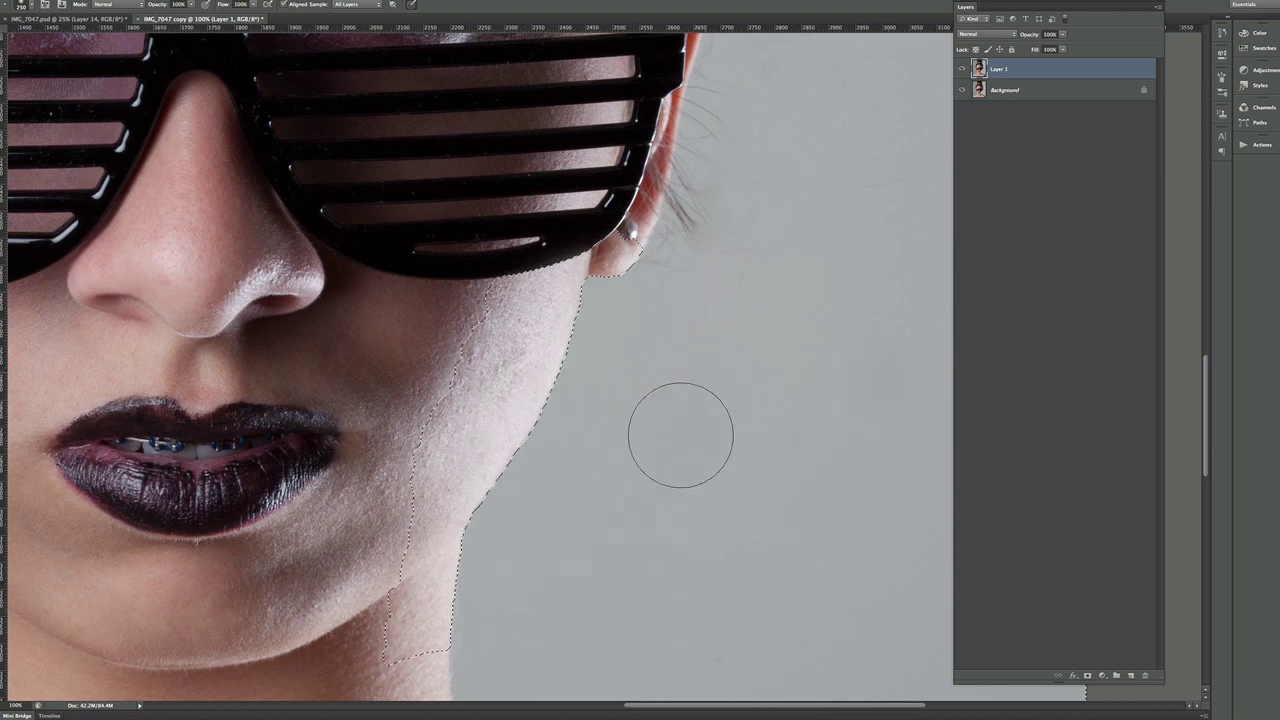
pyautogui.press('super+minus')
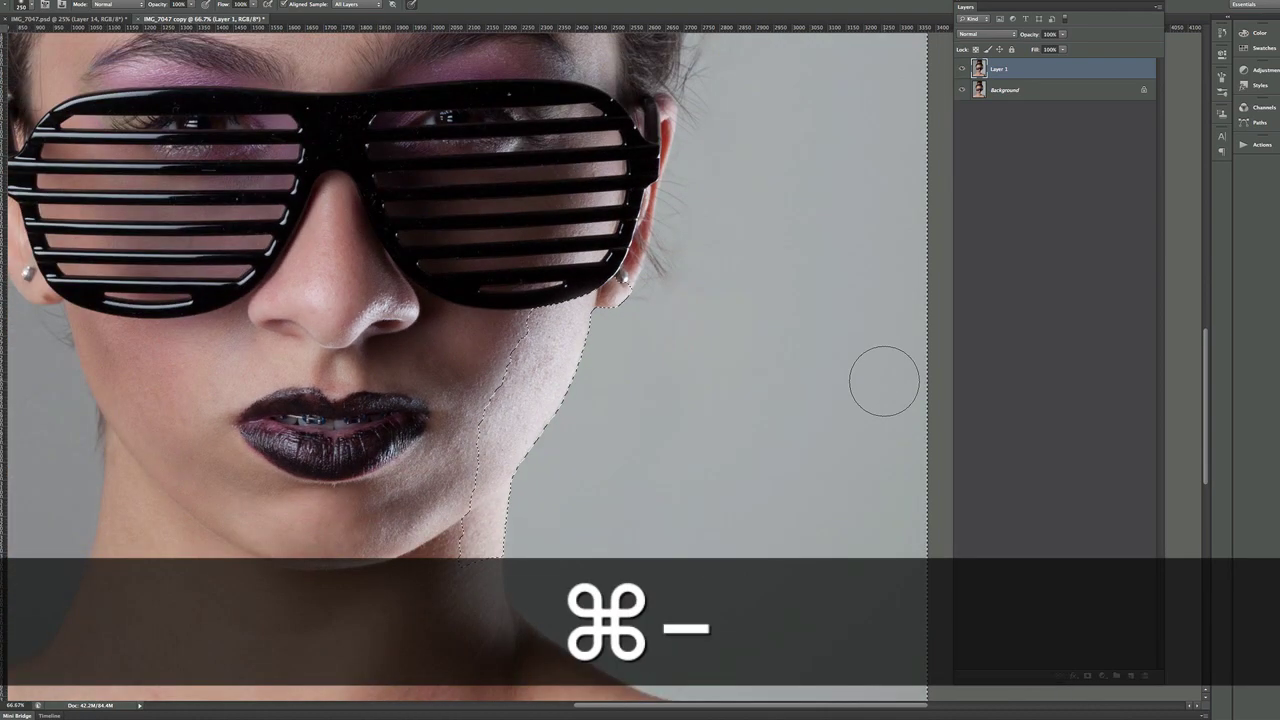
pyautogui.press('super+d')
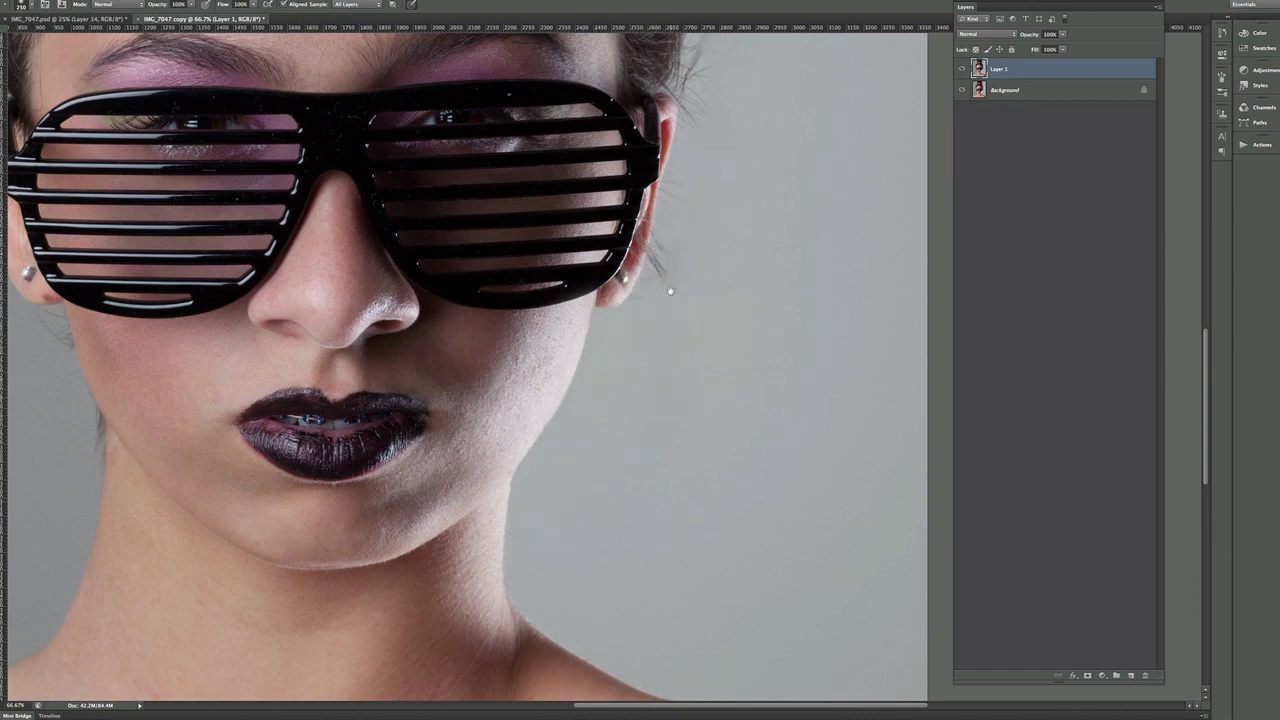
# - Lasso a patch of hair inside the side of the bun above the braid and copy it to a new layer
pyautogui.scroll(10, 652, 509)
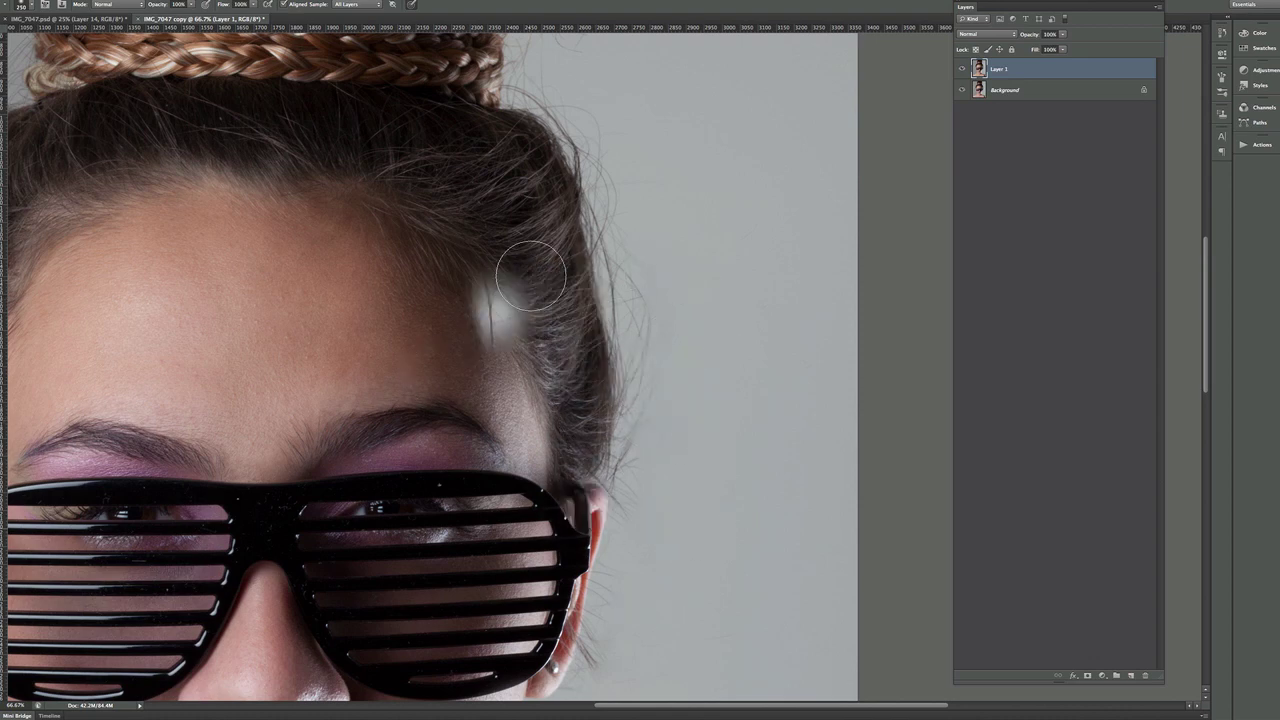
pyautogui.moveTo(502, 325)
pyautogui.mouseDown()
pyautogui.moveTo(571, 466)
pyautogui.moveTo(560, 483)
pyautogui.mouseUp()
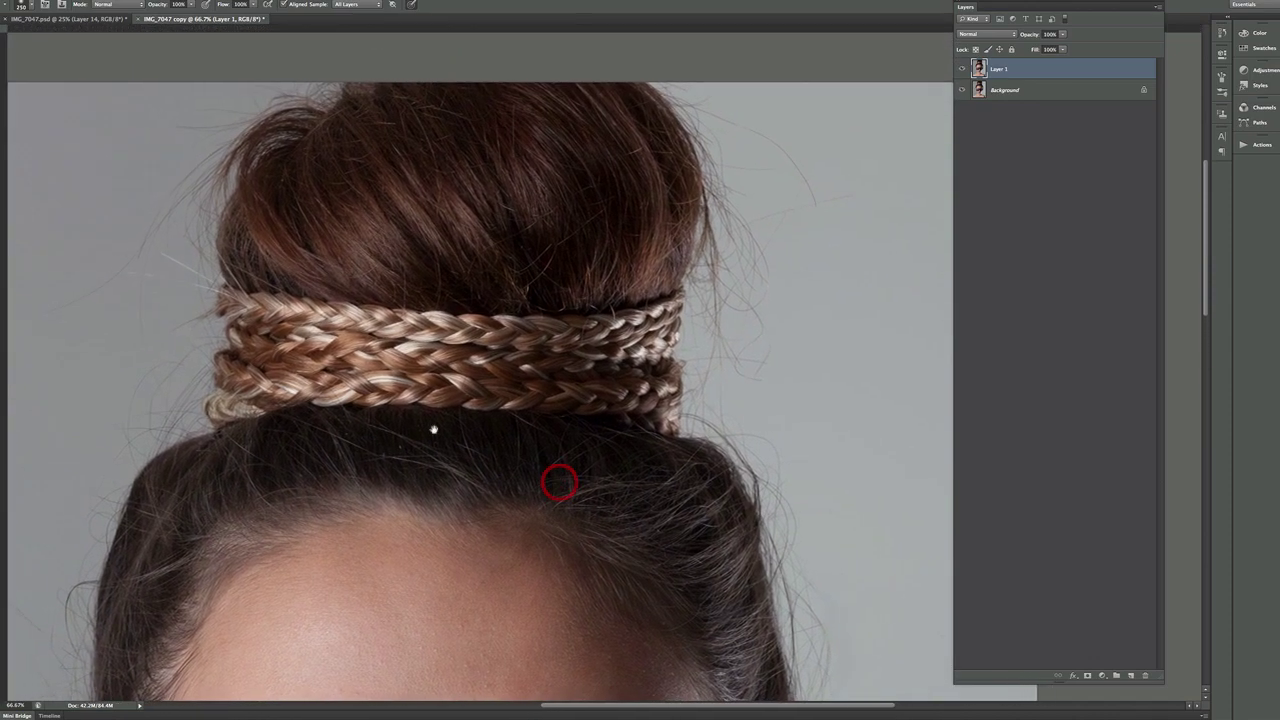
pyautogui.moveTo(412, 415); pyautogui.dragTo(446, 449)
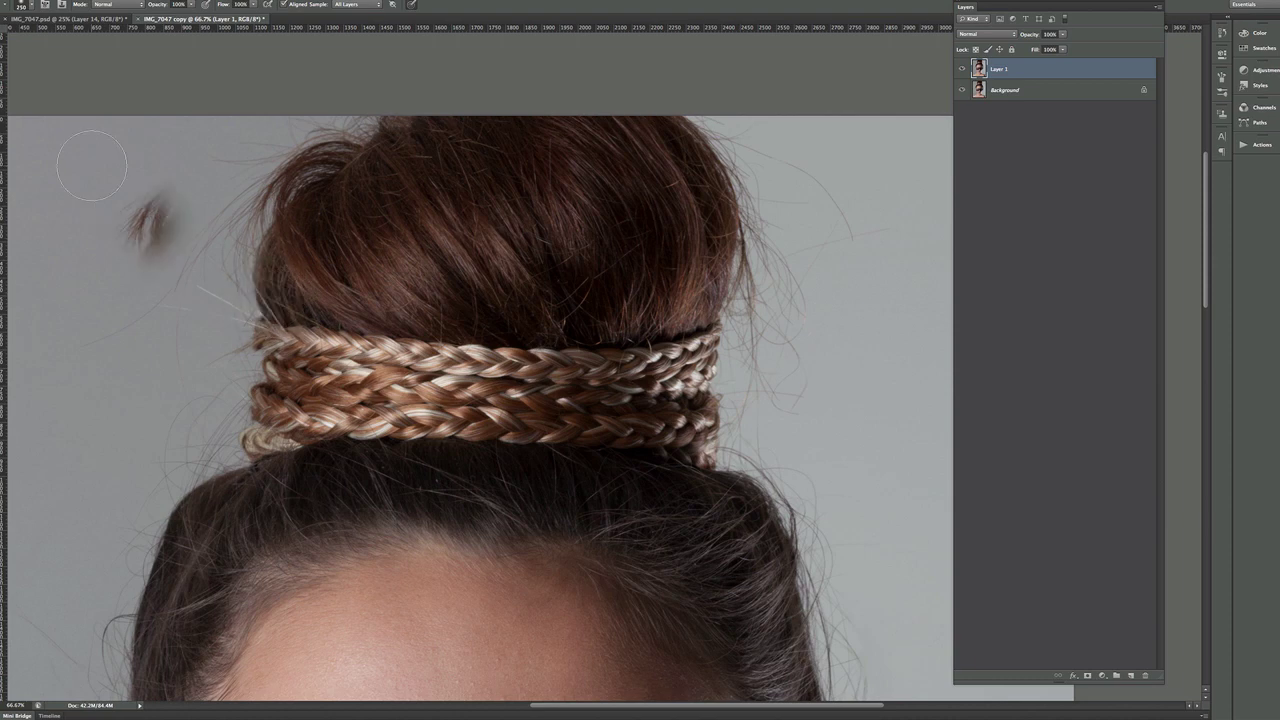
pyautogui.press('l')
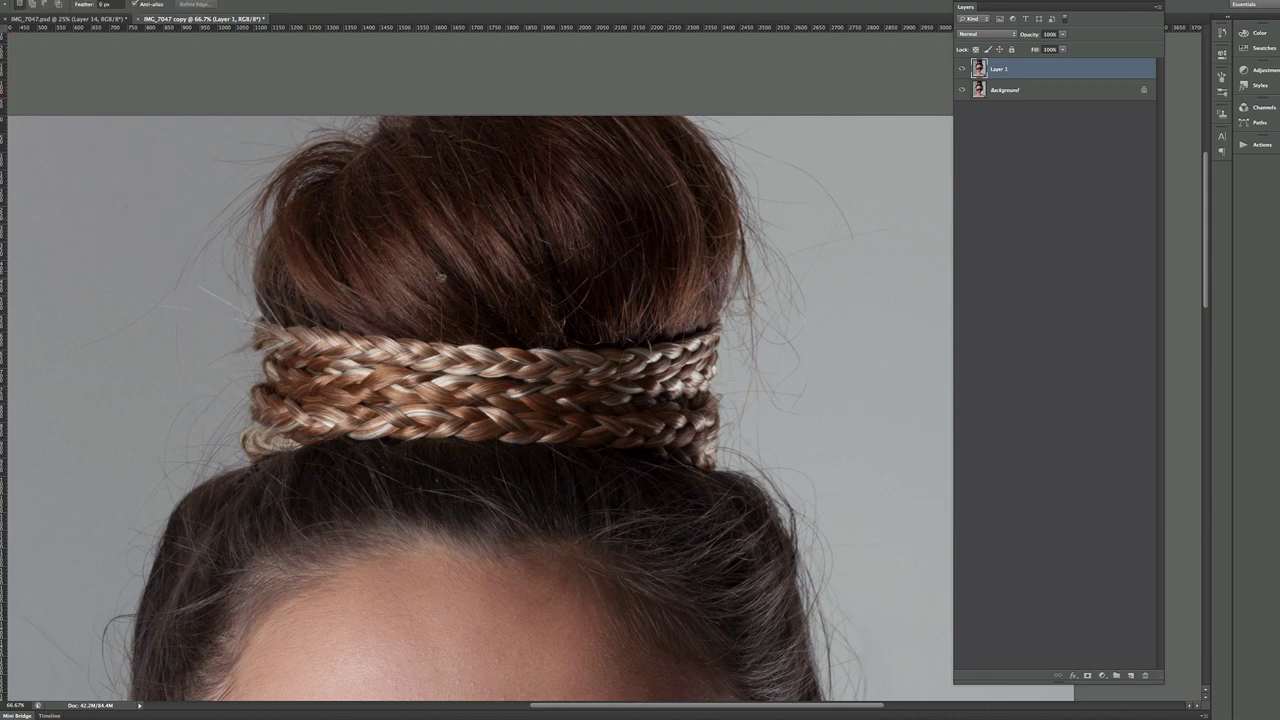
pyautogui.moveTo(622, 500); pyautogui.dragTo(486, 234)
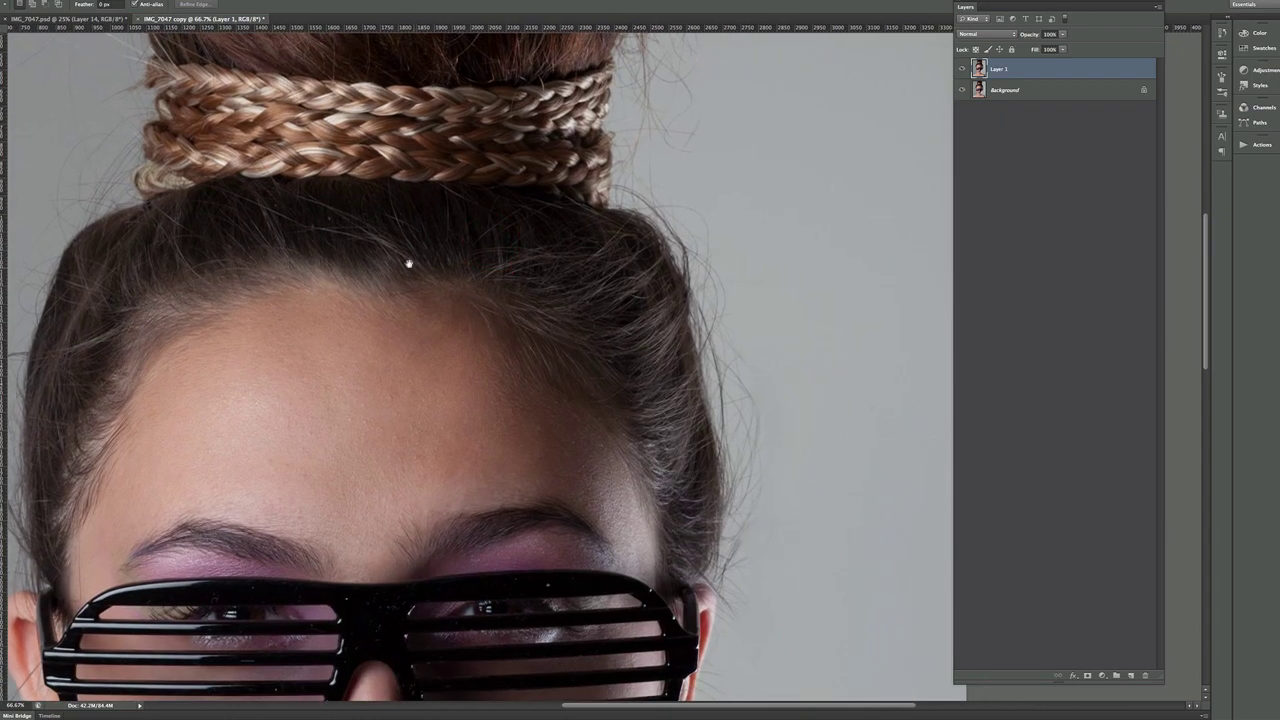
pyautogui.moveTo(480, 411); pyautogui.dragTo(595, 600)
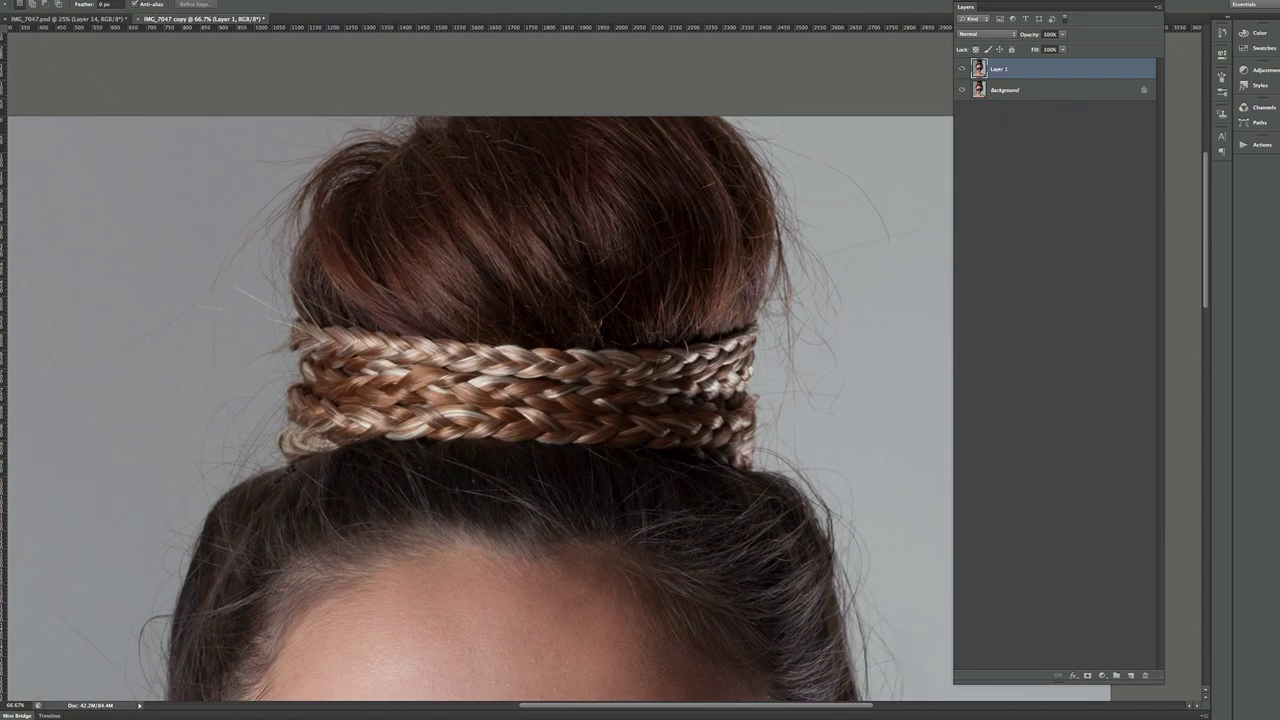
pyautogui.click(24, 60)
pyautogui.moveTo(458, 177); pyautogui.dragTo(366, 193)
pyautogui.moveTo(520, 341)
pyautogui.mouseDown()
pyautogui.moveTo(554, 327)
pyautogui.moveTo(566, 280)
pyautogui.mouseUp()
pyautogui.moveTo(502, 211); pyautogui.dragTo(496, 204)
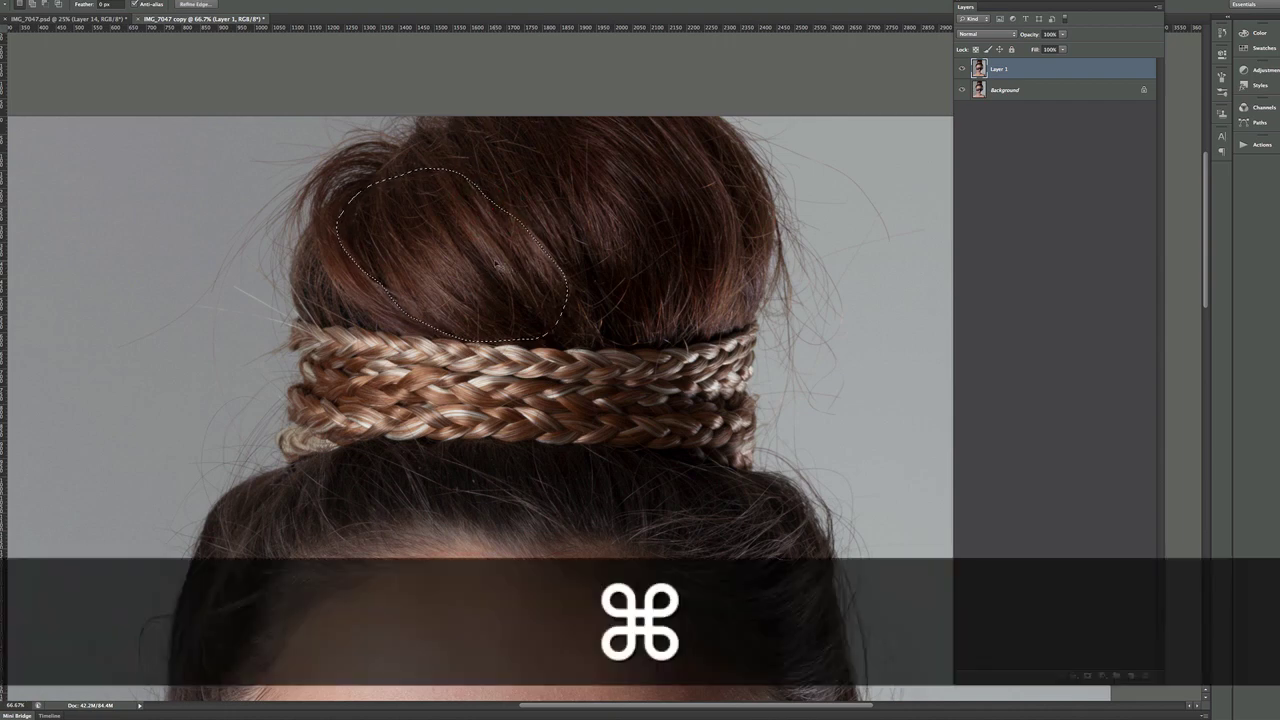
pyautogui.press('super+j')
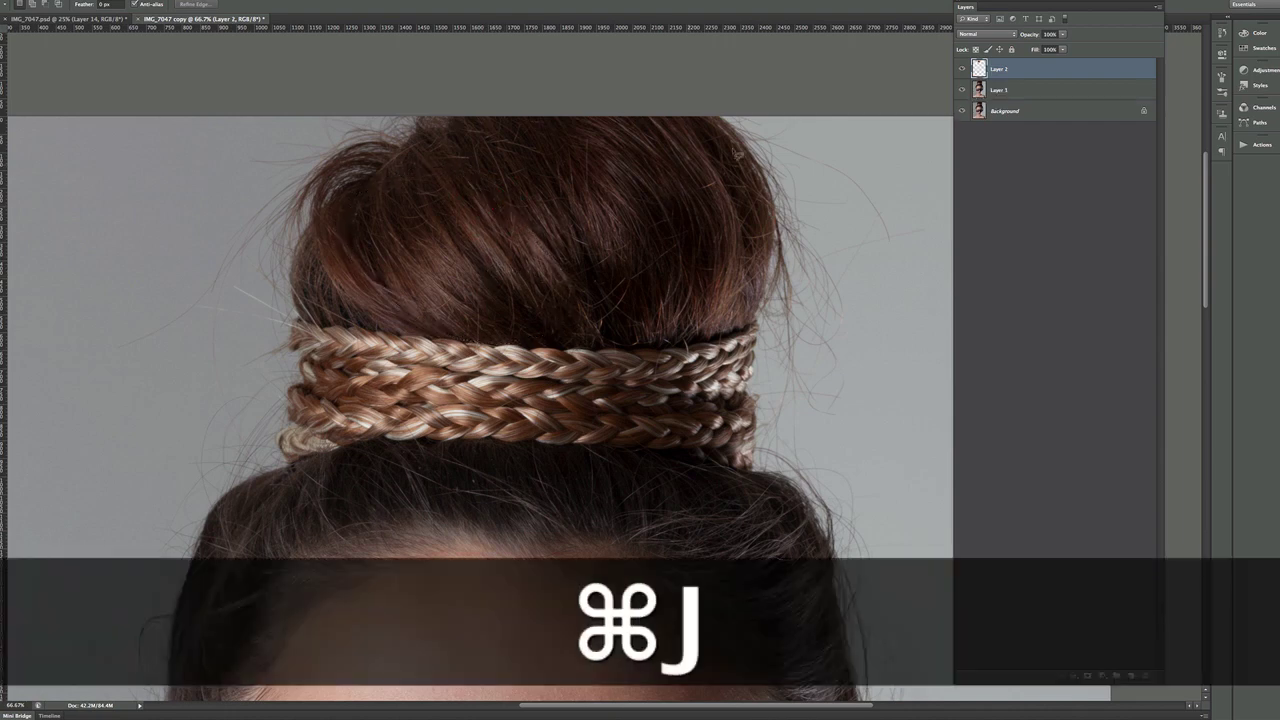
# - Inspect the copied hair patch on its own by hiding Layer 1 and Background, and show both layers again
pyautogui.click(962, 89)
pyautogui.click(962, 110)
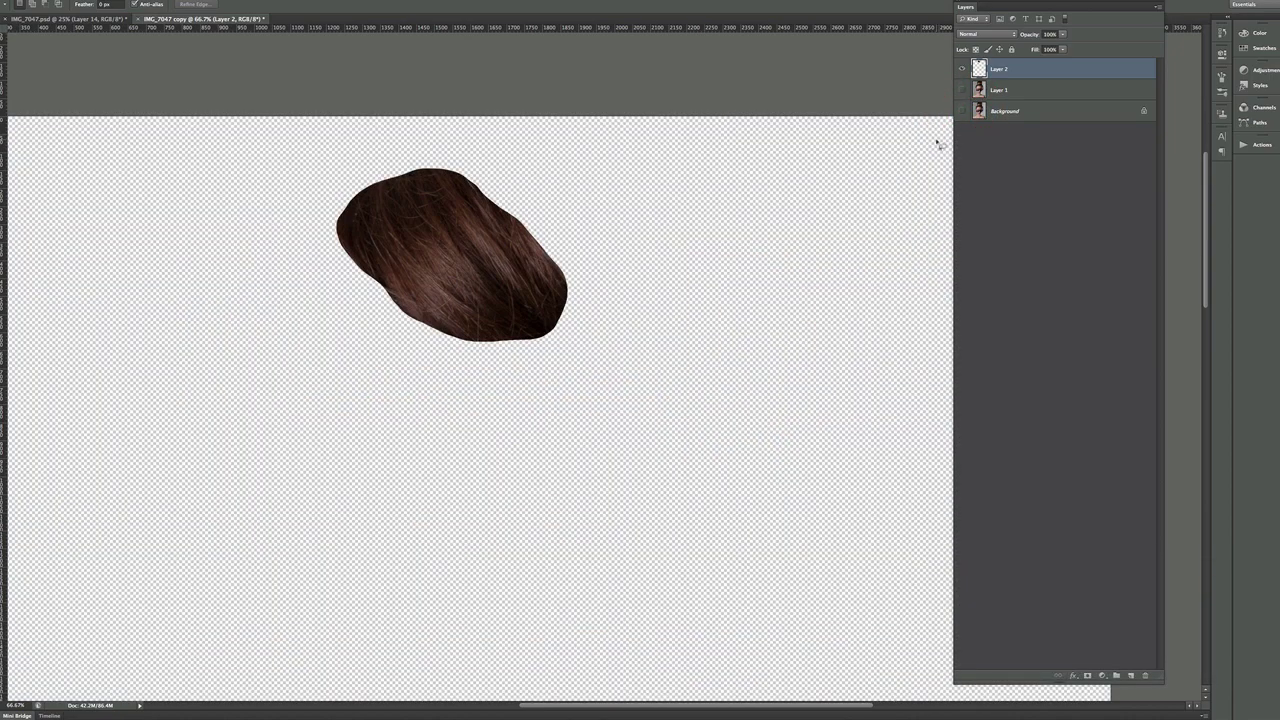
pyautogui.click(962, 110)
pyautogui.click(962, 89)
# - Move the hair patch outward over the bun's uneven side and rotate it about 7° counter-clockwise with Free Transform
pyautogui.click(1002, 66)
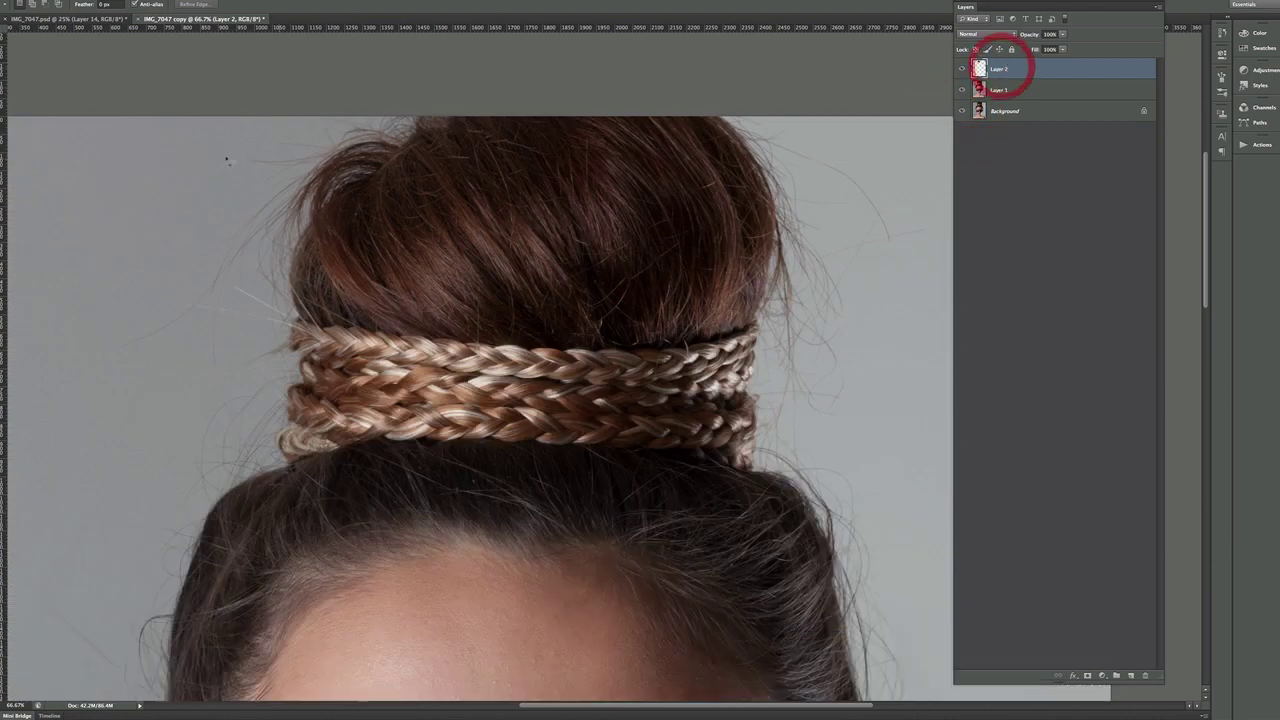
pyautogui.press('v')
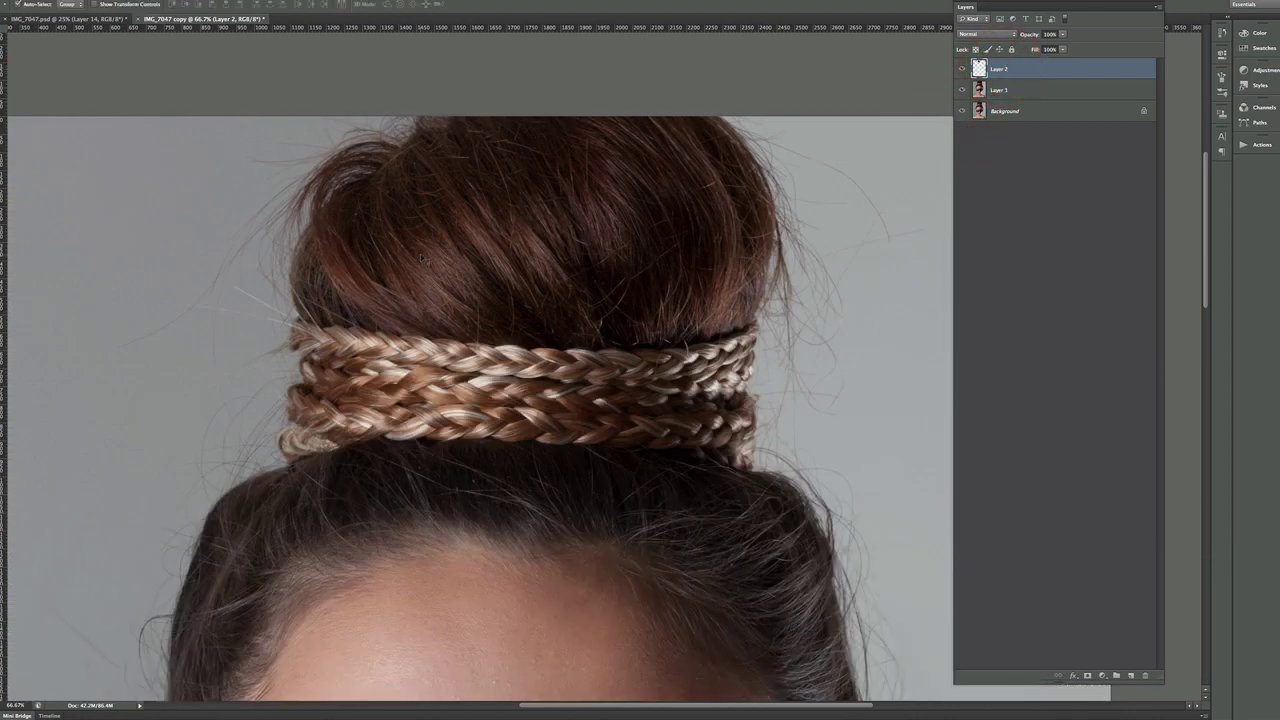
pyautogui.moveTo(433, 258); pyautogui.dragTo(354, 261)
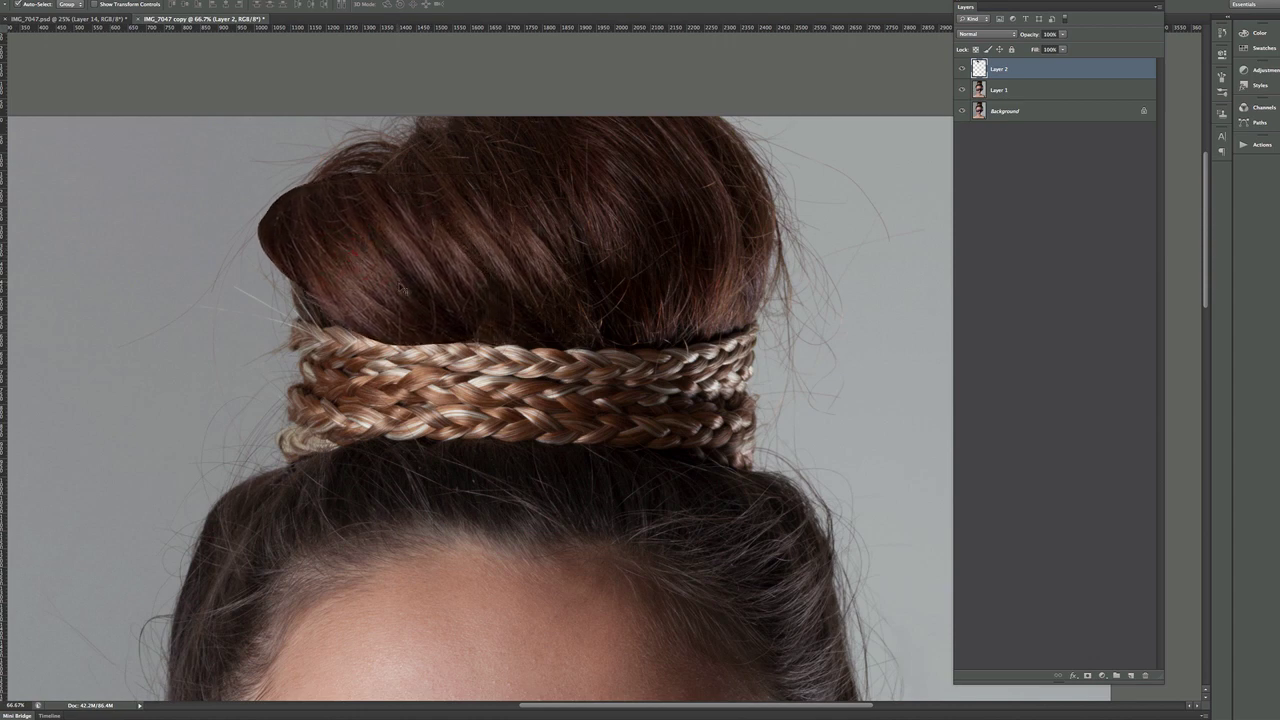
pyautogui.press('super+t')
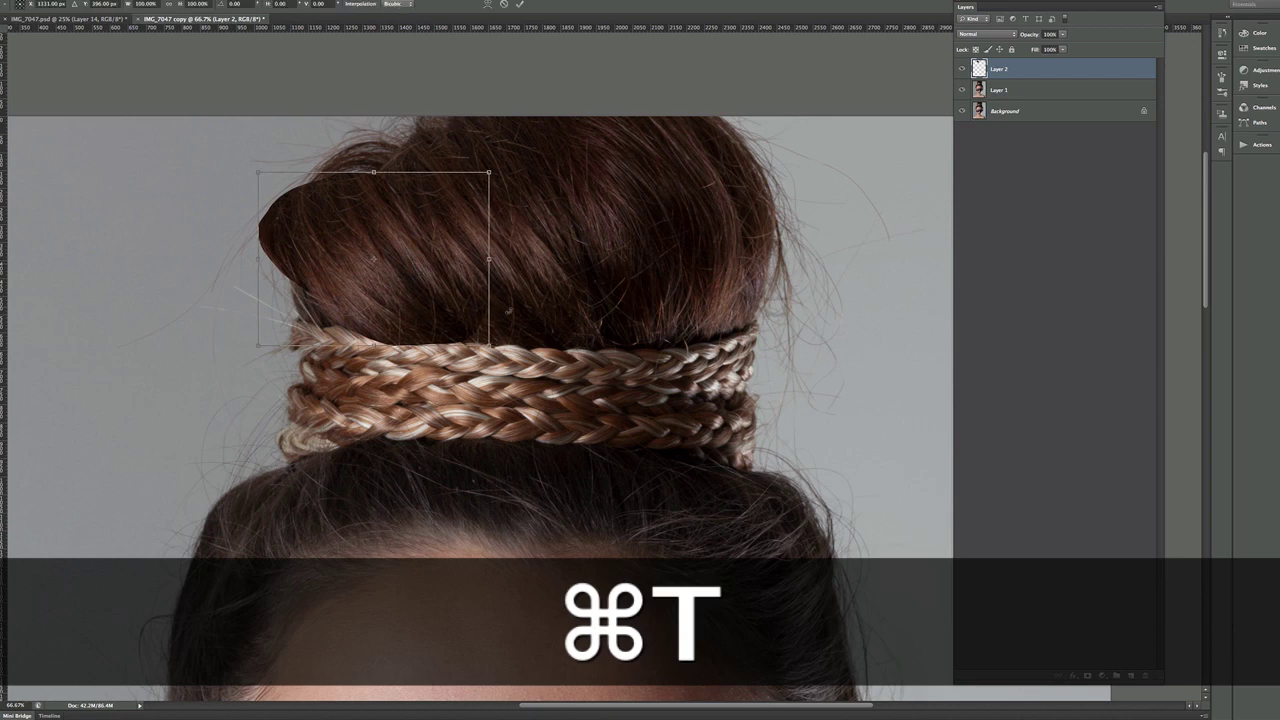
pyautogui.moveTo(521, 310); pyautogui.dragTo(531, 290)
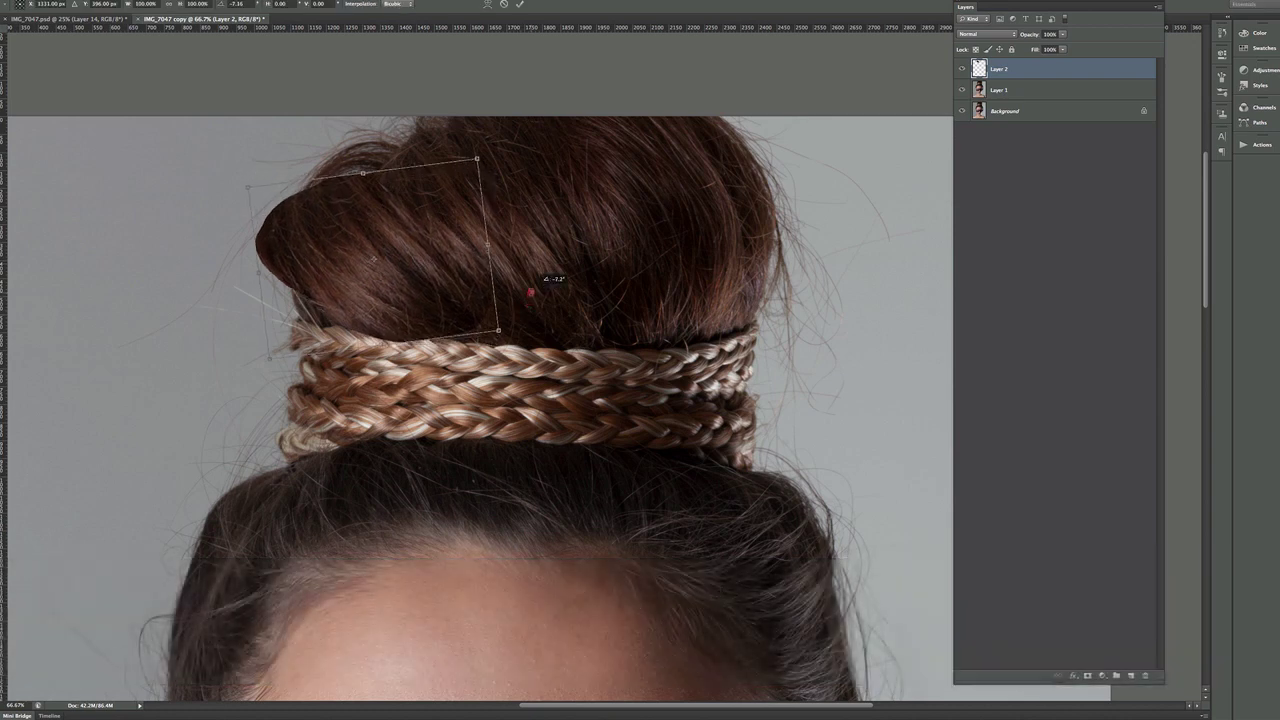
pyautogui.moveTo(406, 289); pyautogui.dragTo(409, 291)
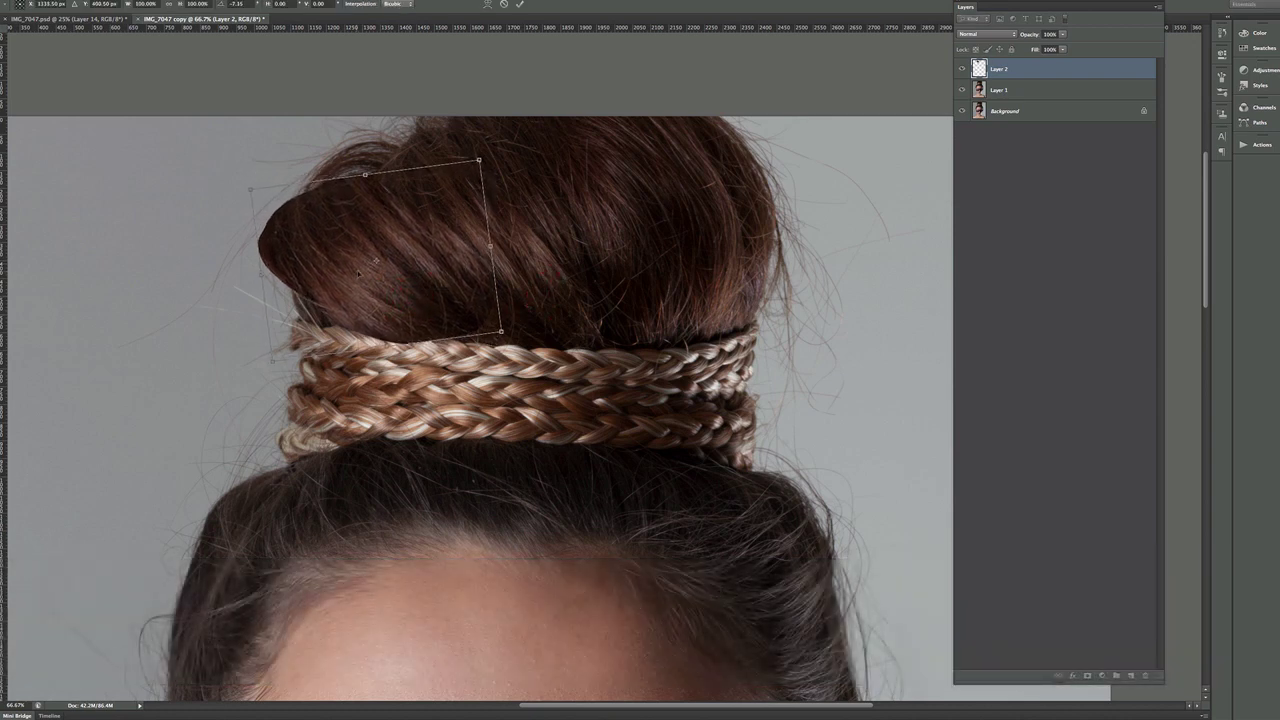
# - Warp the hair patch so its strands follow the bun's flow and its lower edge meets the braid, and apply the transform
pyautogui.rightClick(346, 272)
pyautogui.click(357, 268)
pyautogui.rightClick(378, 304)
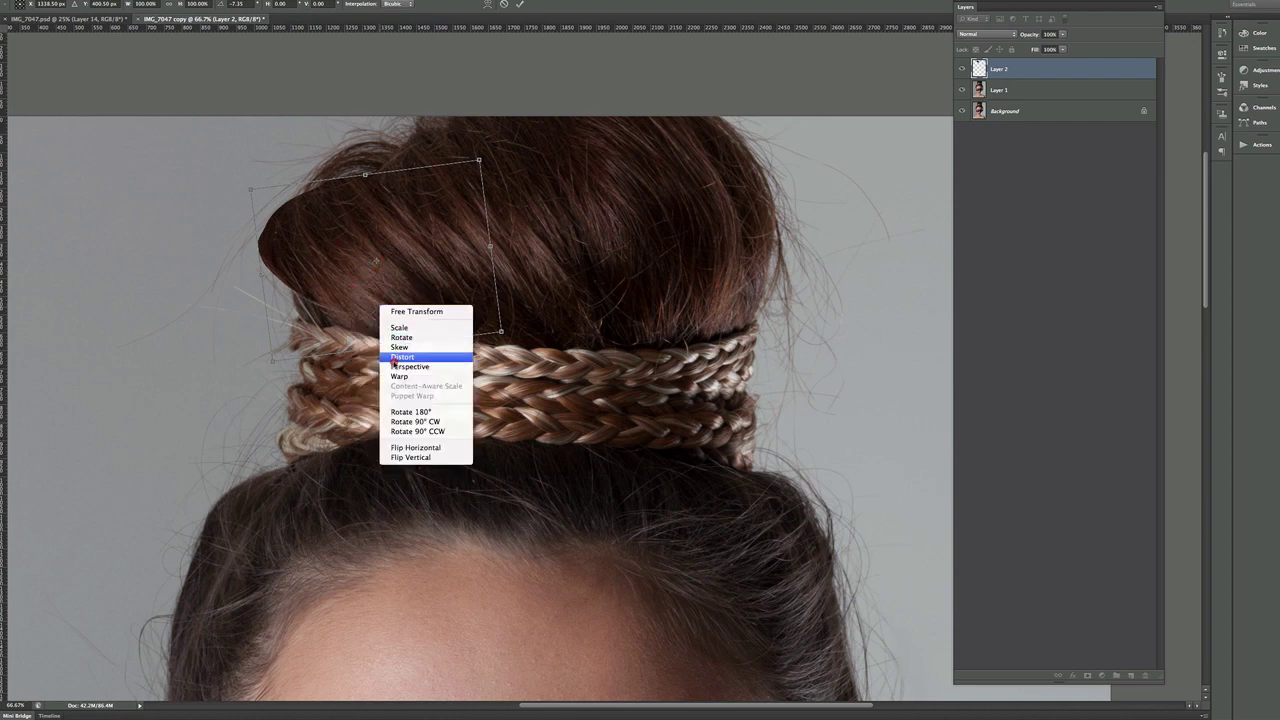
pyautogui.click(391, 376)
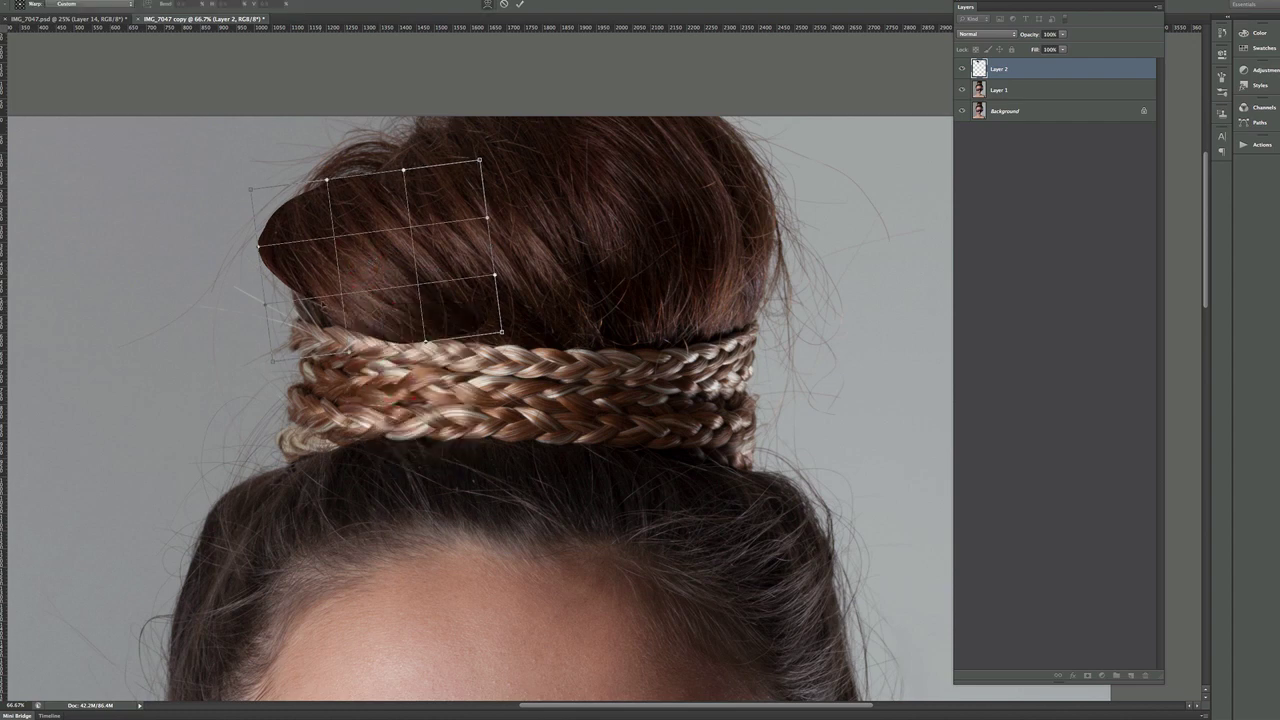
pyautogui.moveTo(316, 302)
pyautogui.mouseDown()
pyautogui.moveTo(304, 298)
pyautogui.moveTo(314, 294)
pyautogui.mouseUp()
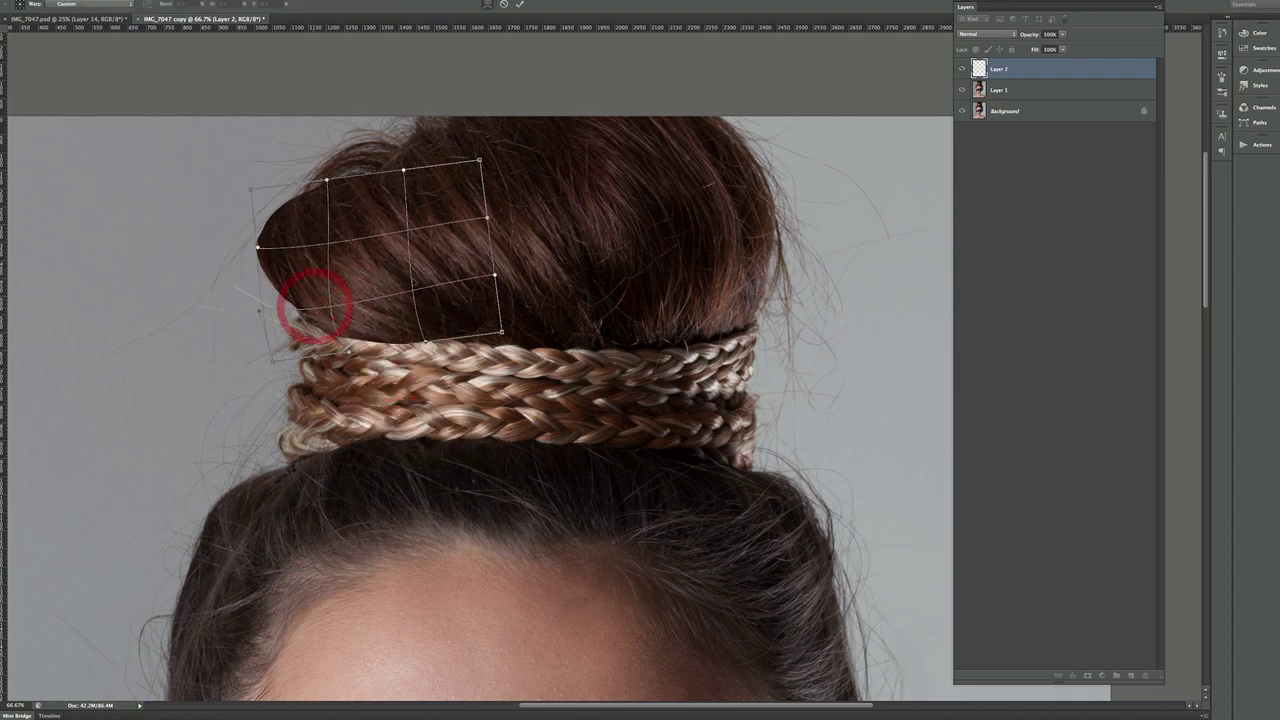
pyautogui.moveTo(497, 337); pyautogui.dragTo(528, 325)
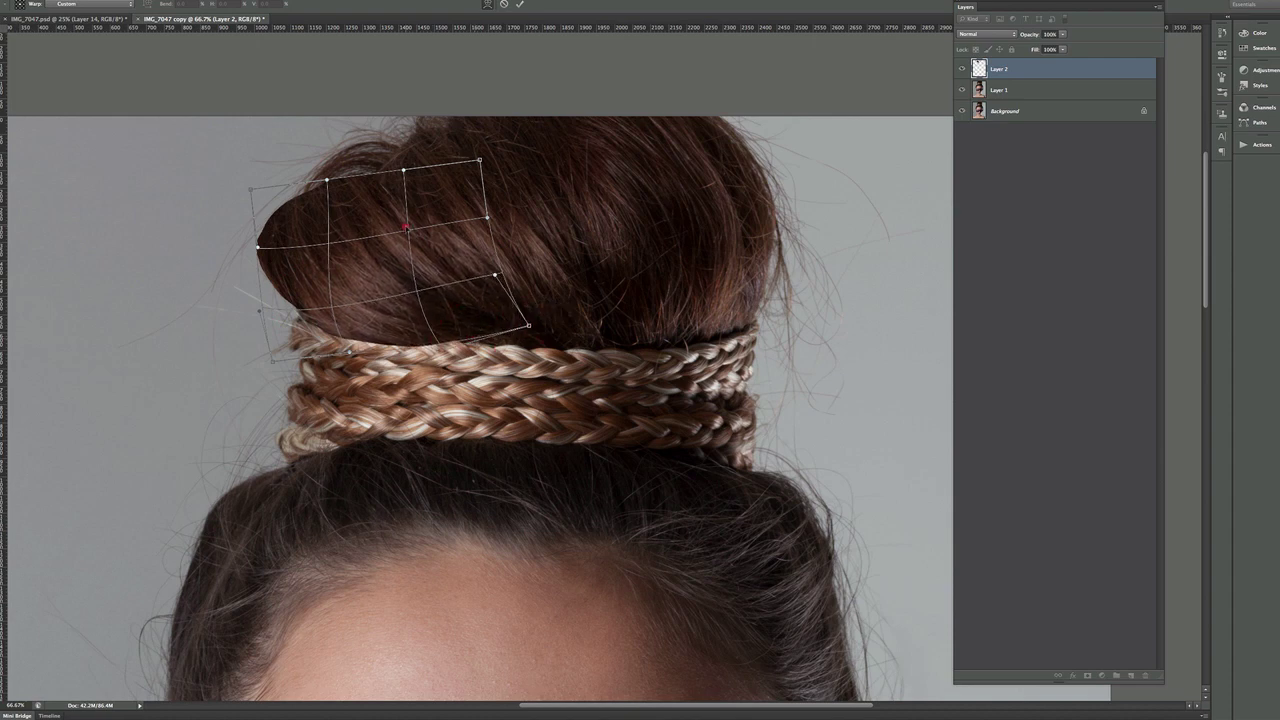
pyautogui.moveTo(398, 163); pyautogui.dragTo(400, 158)
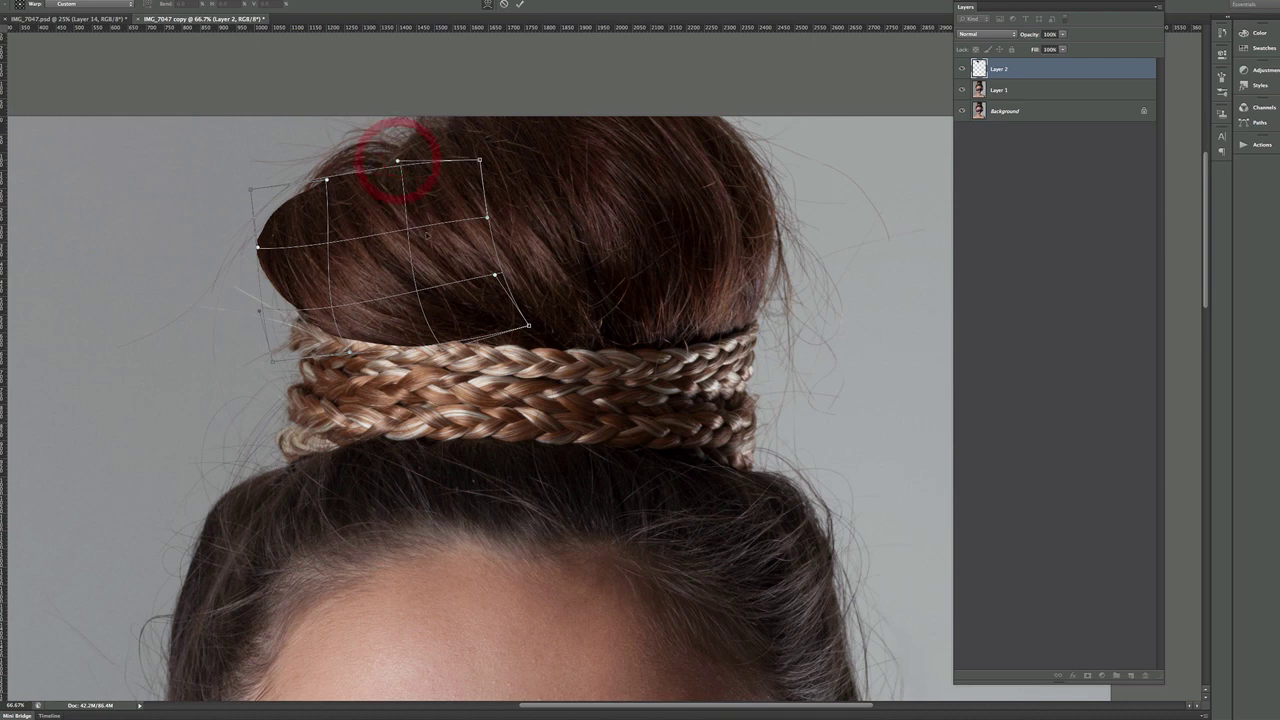
pyautogui.moveTo(433, 229); pyautogui.dragTo(452, 213)
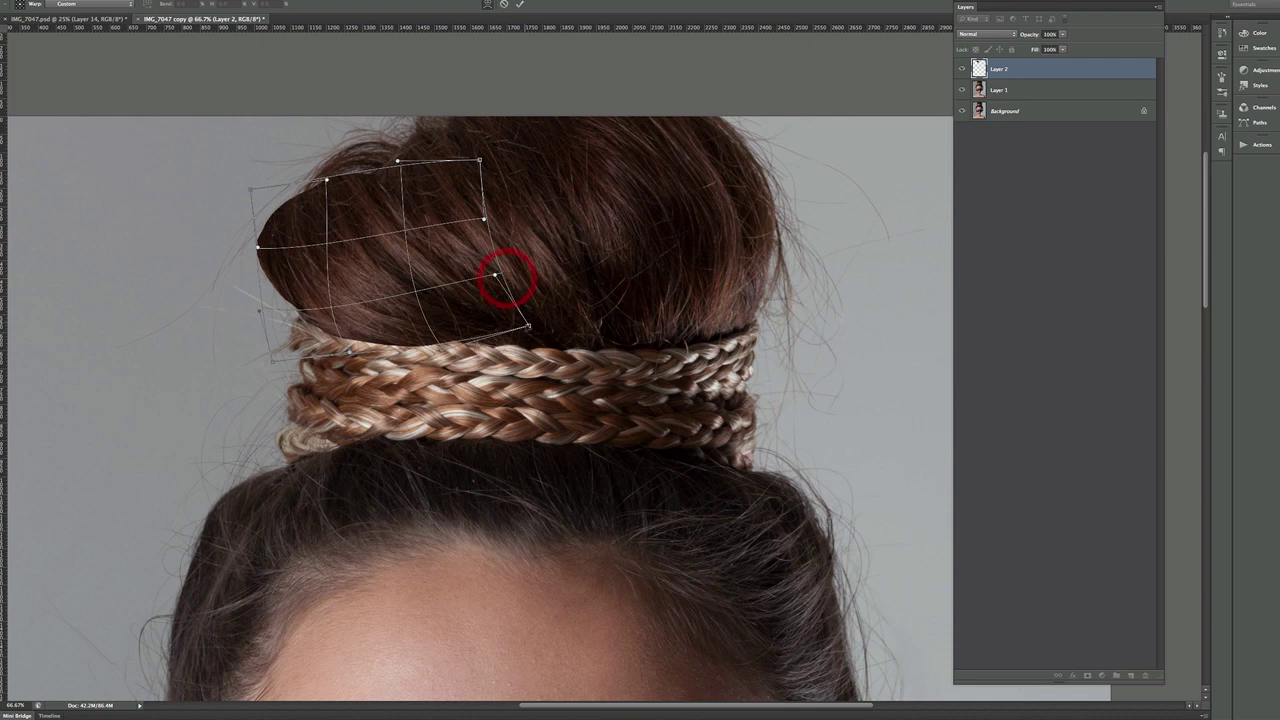
pyautogui.moveTo(528, 325); pyautogui.dragTo(527, 336)
pyautogui.moveTo(416, 228); pyautogui.dragTo(421, 227)
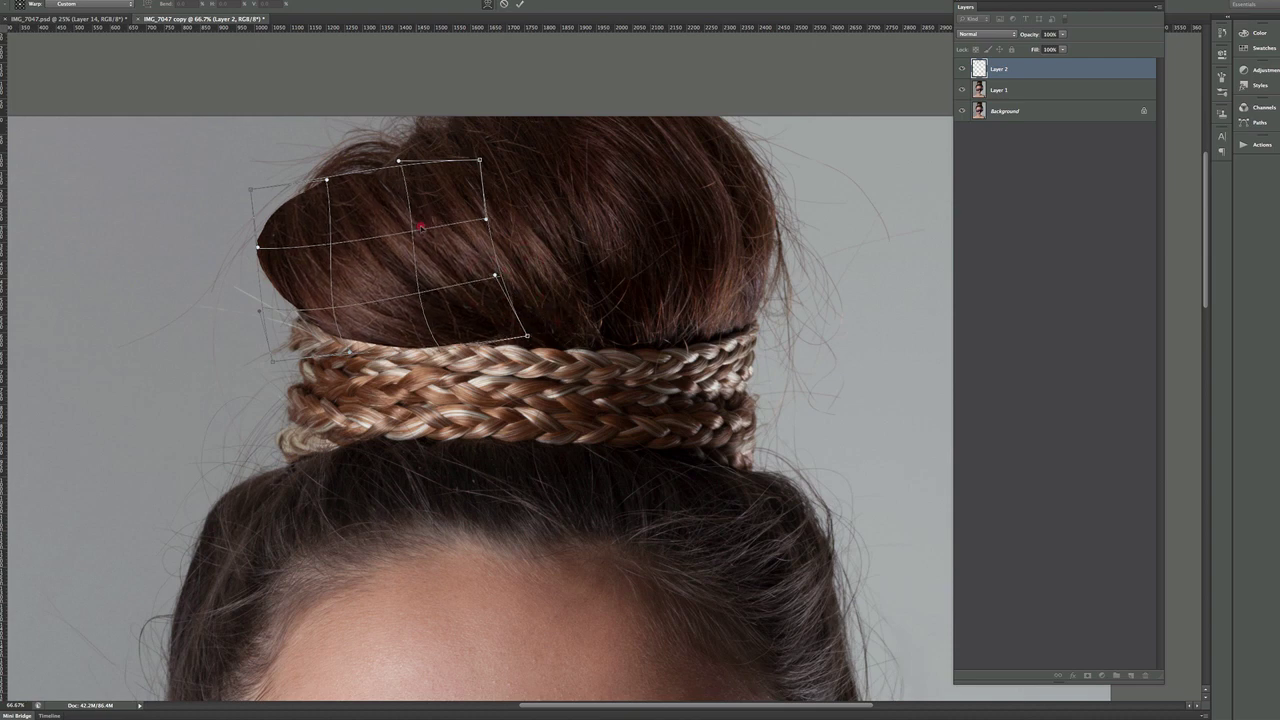
pyautogui.press('Return')
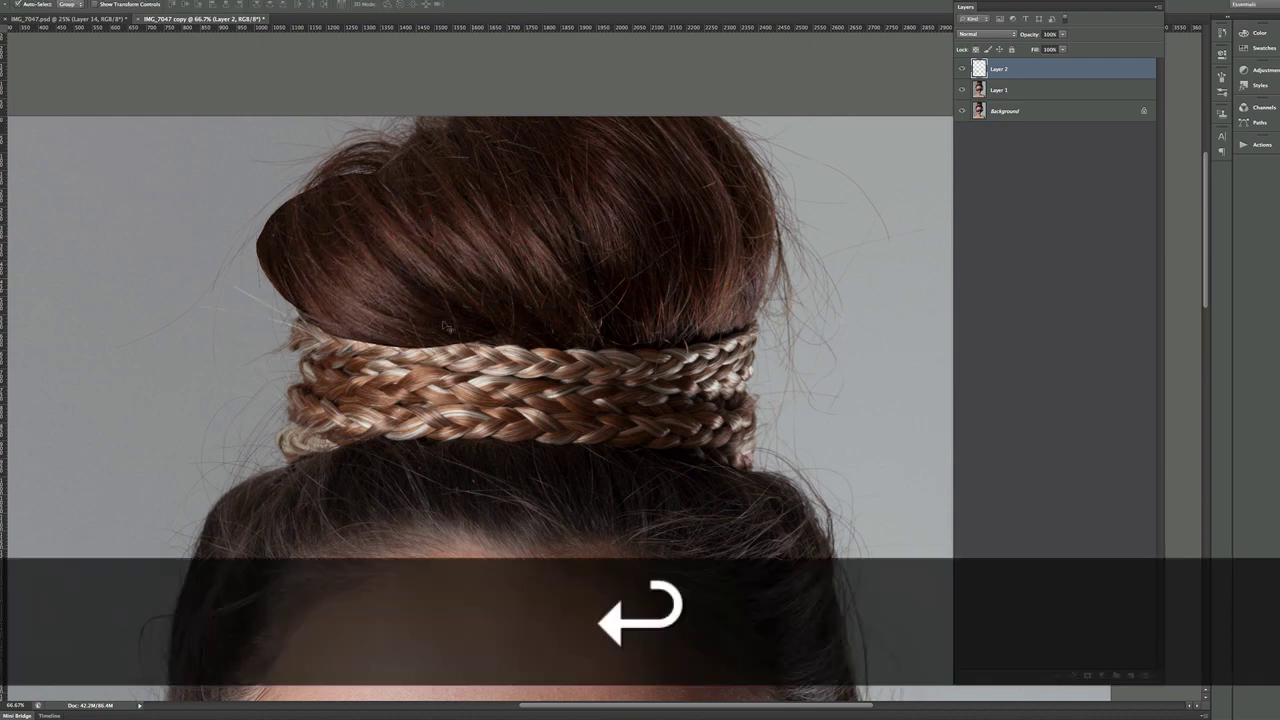
# - Add a layer mask to Layer 2 and set up a 125 px brush with about 45% hardness
pyautogui.click(1084, 676)
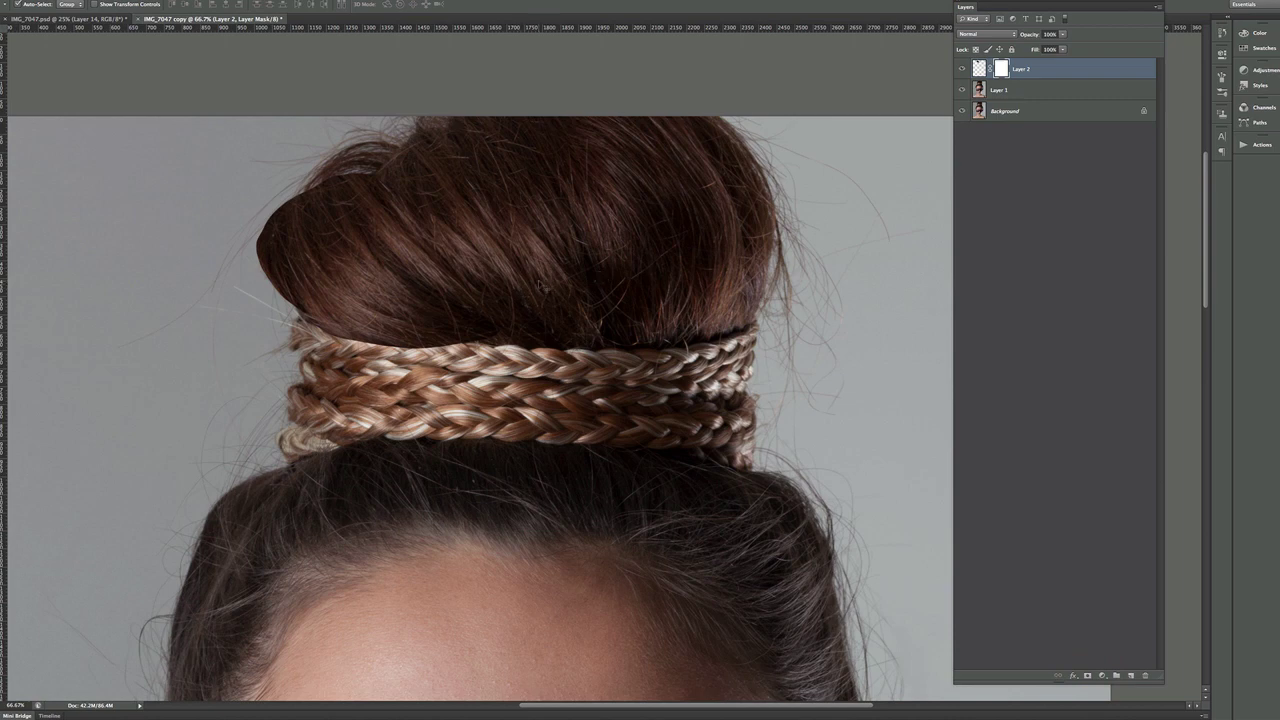
pyautogui.press('b')
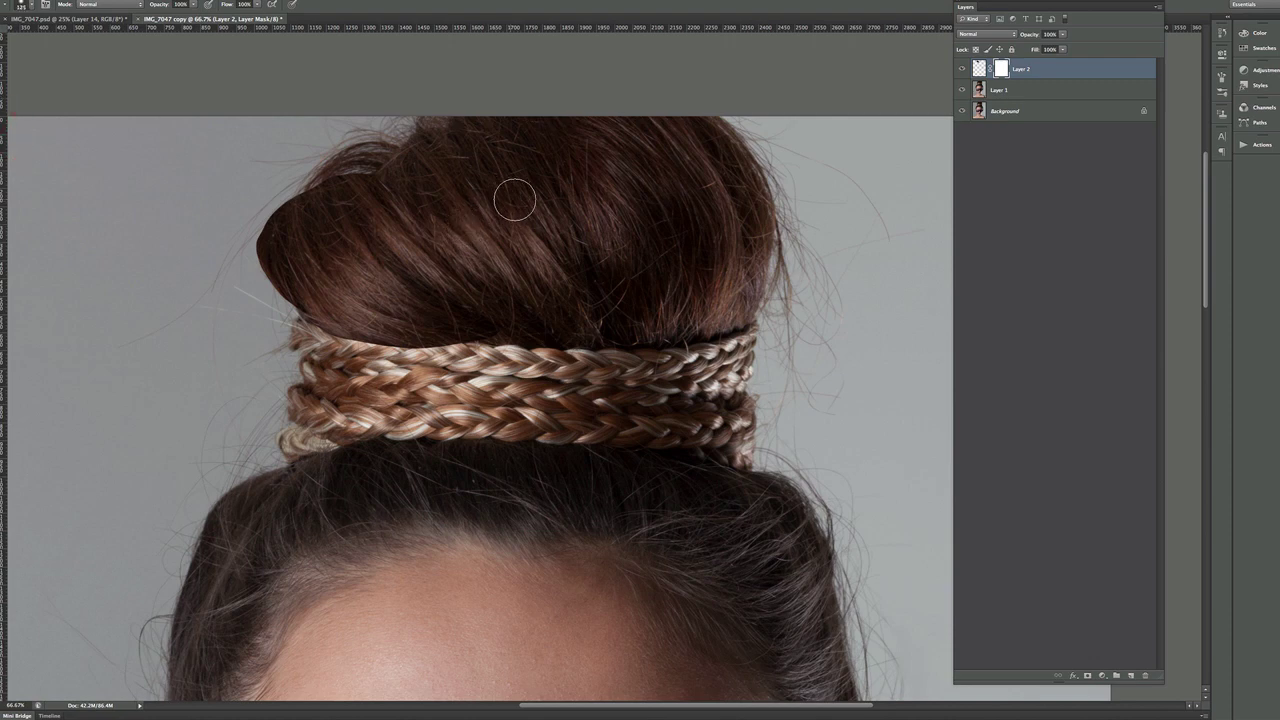
pyautogui.rightClick(553, 212)
pyautogui.moveTo(581, 249); pyautogui.dragTo(588, 250)
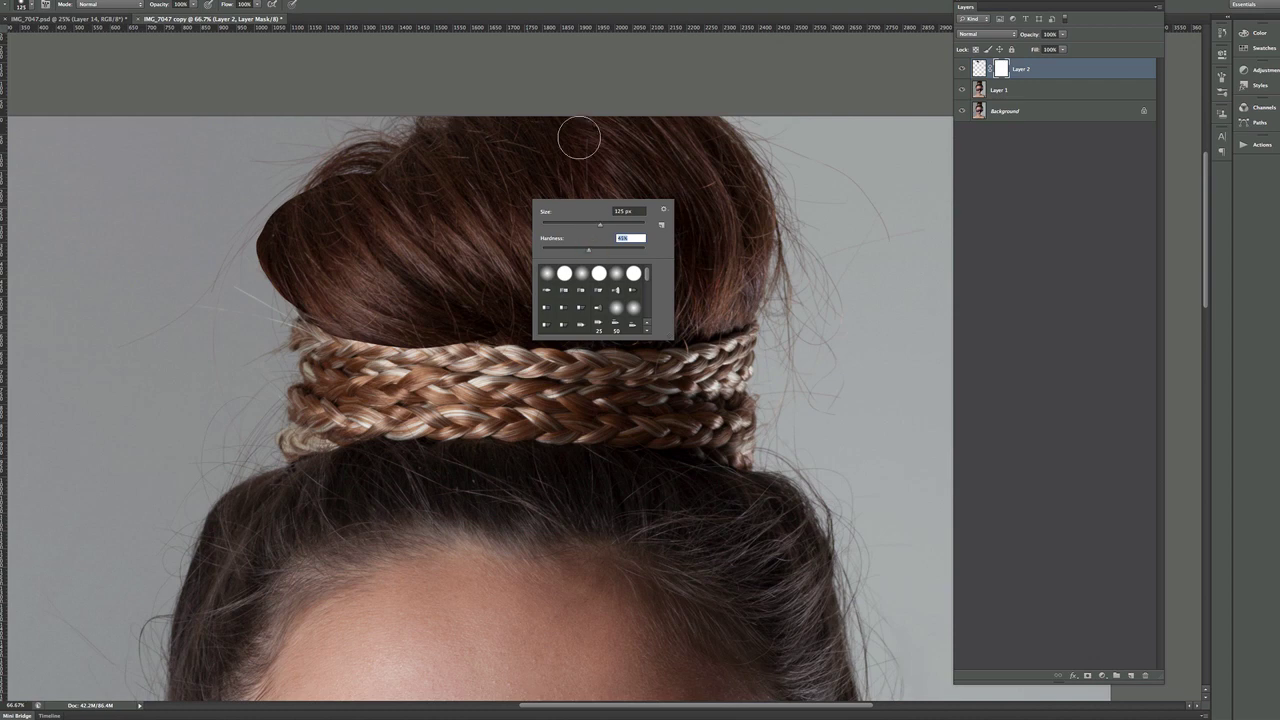
pyautogui.press('Return')
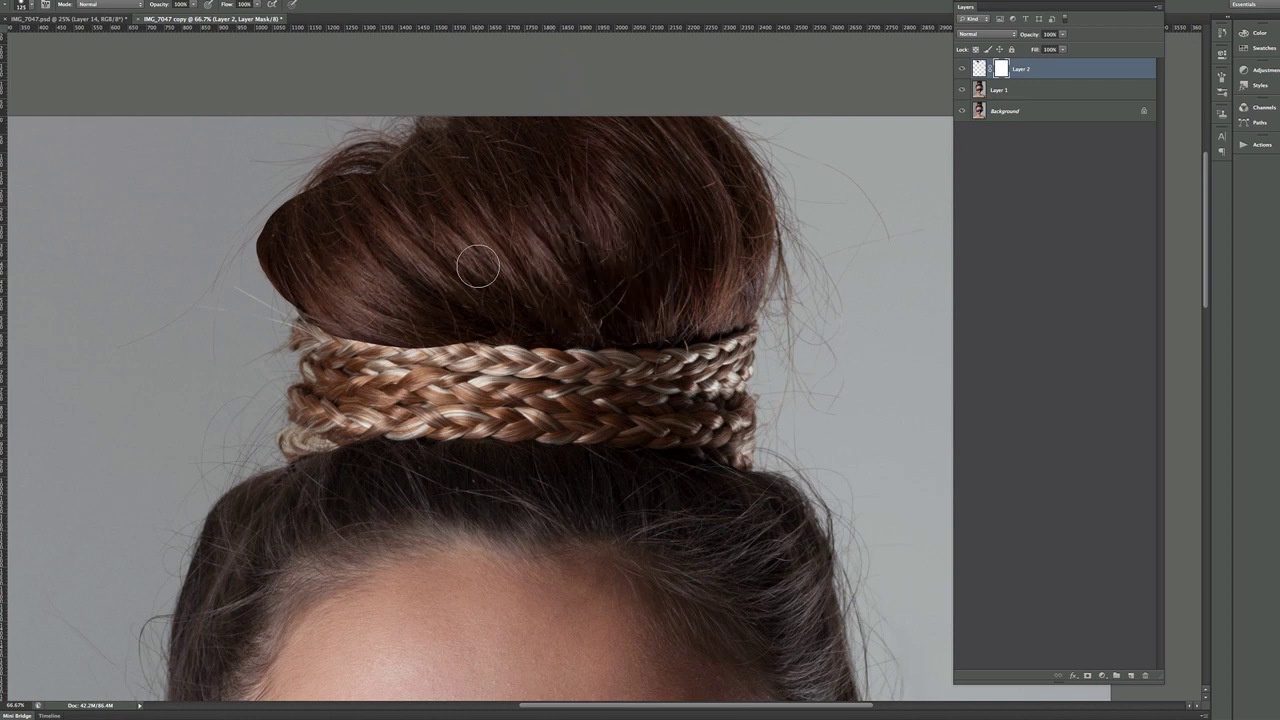
# - Compare the bun with Layer 2 hidden and shown, and mask away the part of the patch protruding past the bun's outline
pyautogui.click(960, 70)
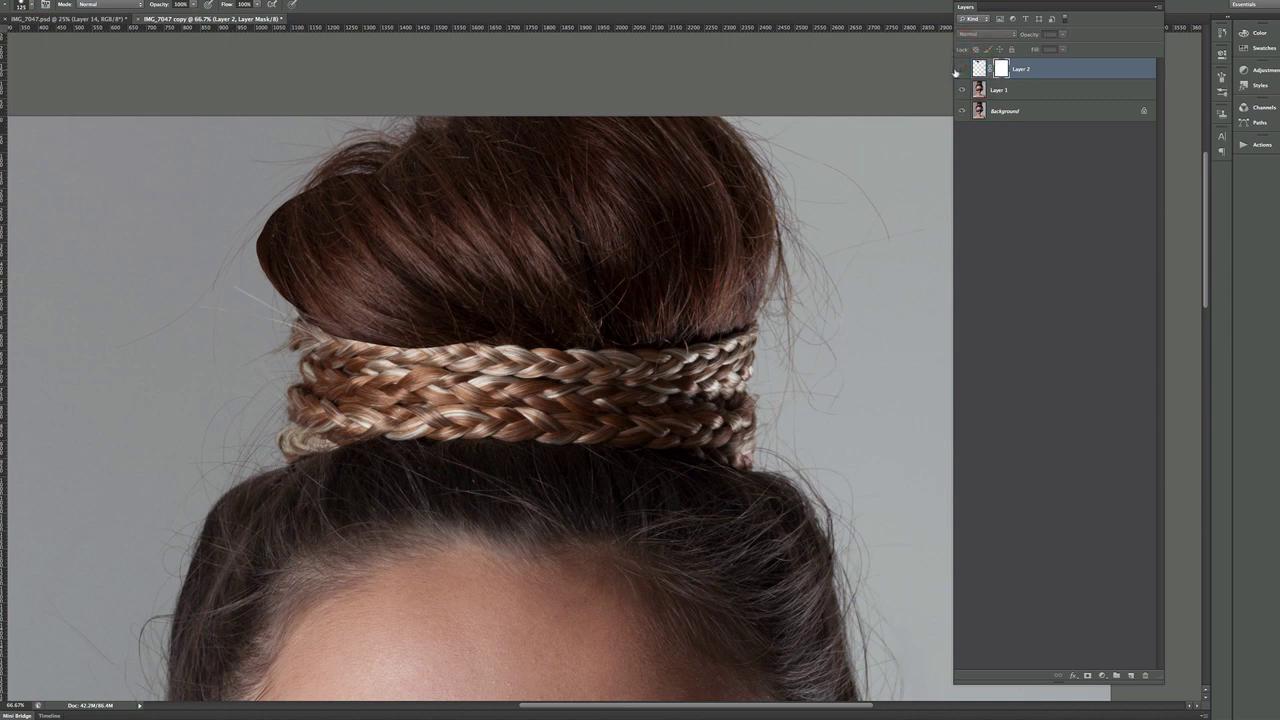
pyautogui.click(961, 70)
pyautogui.click(962, 70)
pyautogui.click(962, 70)
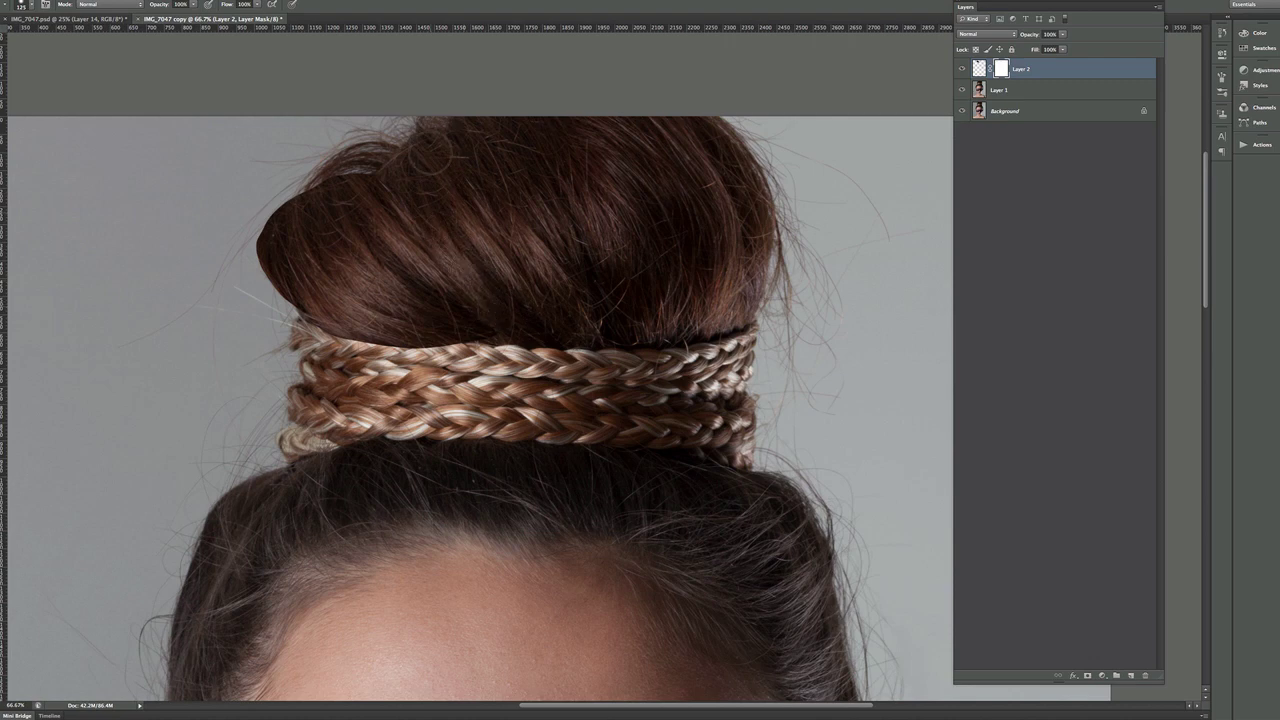
pyautogui.moveTo(272, 188)
pyautogui.mouseDown()
pyautogui.moveTo(258, 281)
pyautogui.moveTo(271, 308)
pyautogui.moveTo(277, 201)
pyautogui.mouseUp()
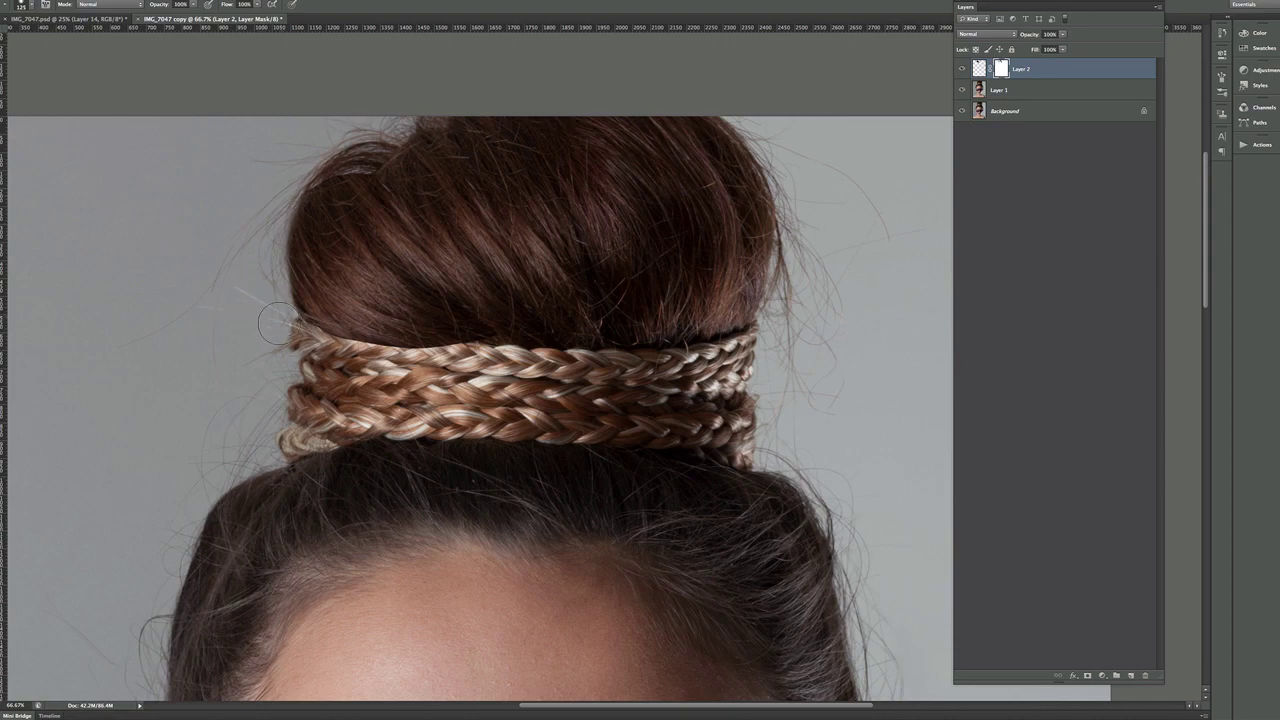
# - Reduce the mask brush to 40 px for detailed masking where the hair patch meets the braid
pyautogui.press('super+equal')
pyautogui.press('super+equal')
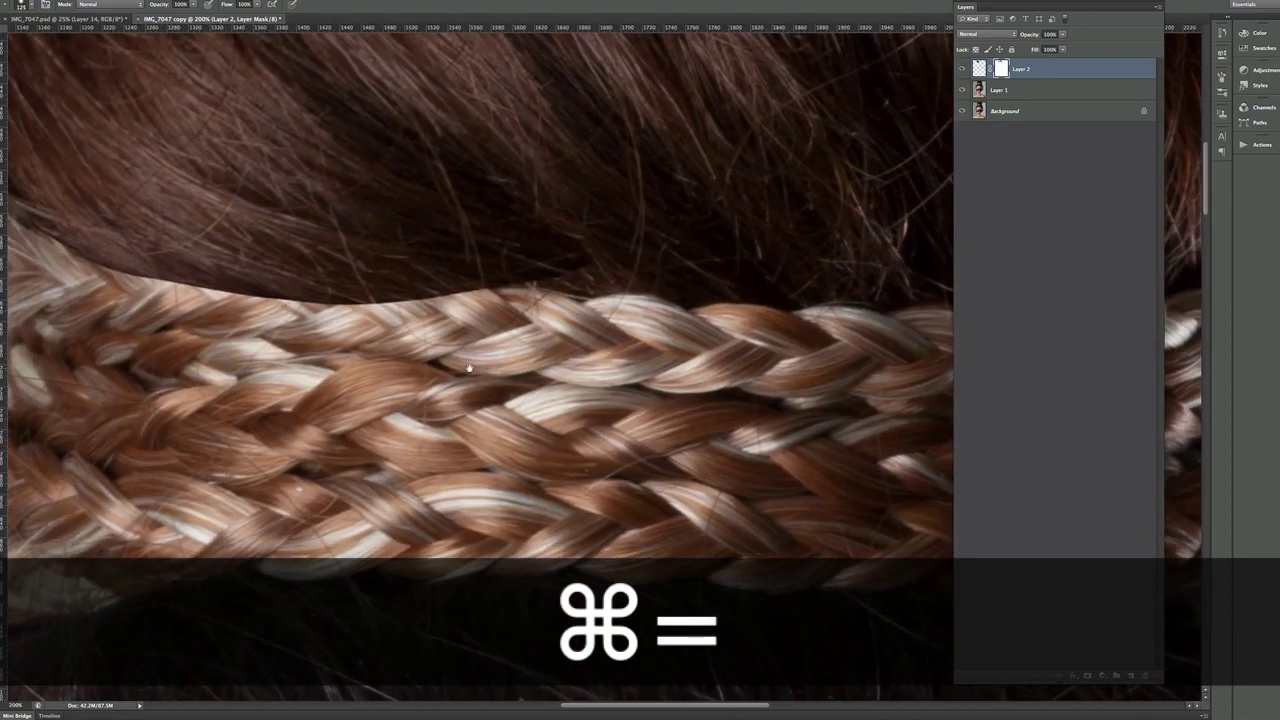
pyautogui.moveTo(469, 368); pyautogui.dragTo(470, 396)
pyautogui.press('[')
pyautogui.press('[')
pyautogui.press('[')
pyautogui.press('[')
pyautogui.press('[')
pyautogui.press('[')
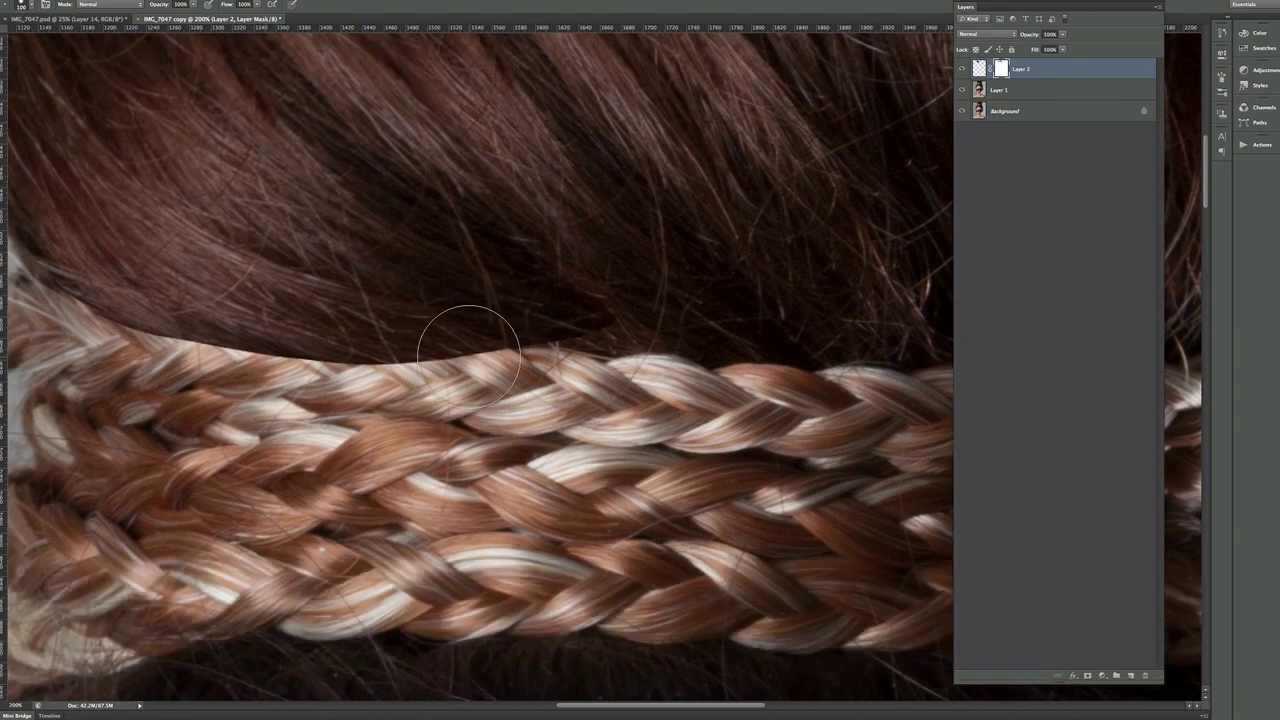
pyautogui.press('[')
# - Try to mask the hair patch's inner edge above the braid, and undo the mask strokes
pyautogui.moveTo(620, 322)
pyautogui.mouseDown()
pyautogui.moveTo(558, 290)
pyautogui.moveTo(578, 322)
pyautogui.moveTo(573, 288)
pyautogui.moveTo(497, 202)
pyautogui.mouseUp()
pyautogui.press('super+z')
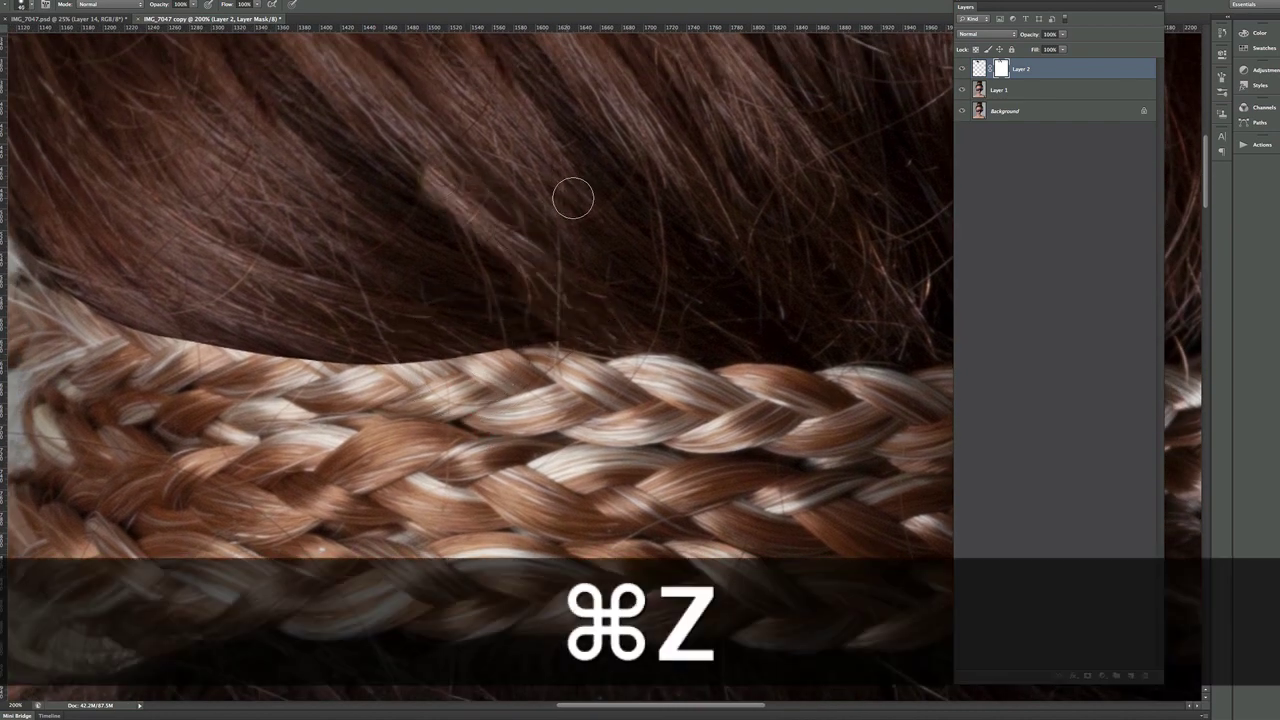
pyautogui.press('super+alt+z')
# - Set the mask brush to minimum hardness and blend the hair patch's inner edge into the bun on Layer 2's mask
pyautogui.rightClick(562, 258)
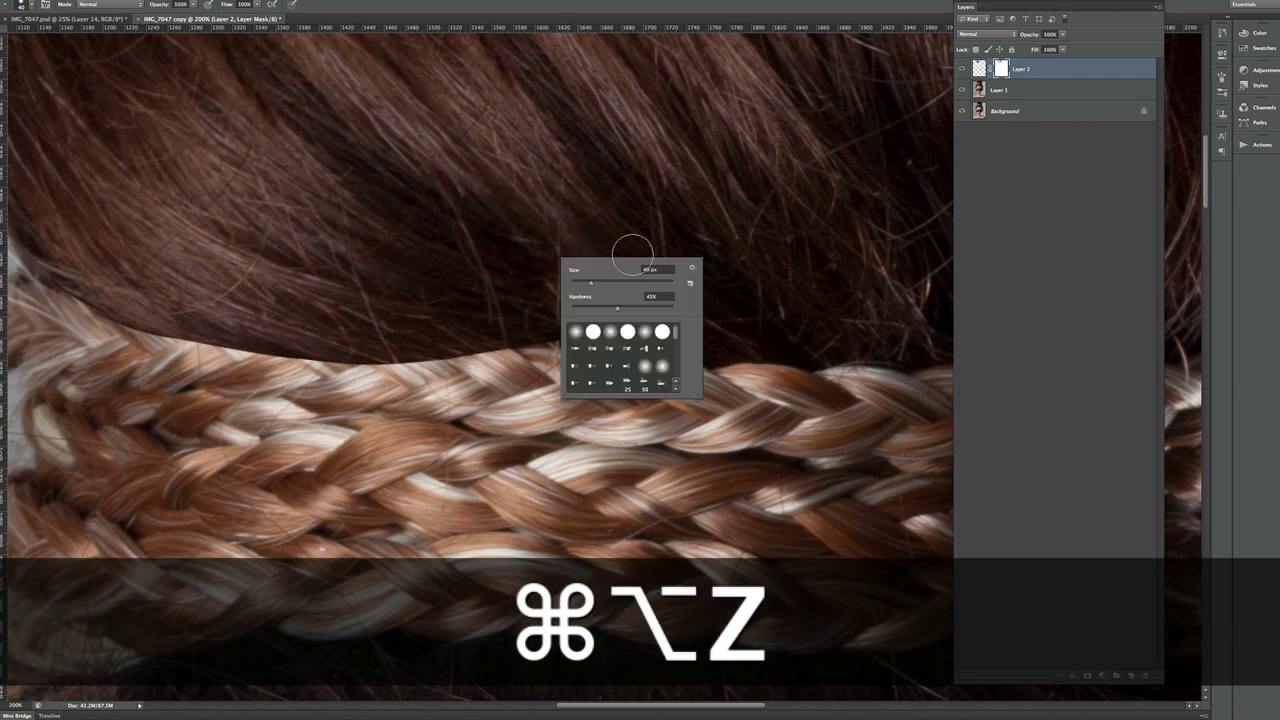
pyautogui.moveTo(617, 309); pyautogui.dragTo(573, 309)
pyautogui.moveTo(462, 200)
pyautogui.mouseDown()
pyautogui.moveTo(526, 284)
pyautogui.moveTo(402, 173)
pyautogui.moveTo(447, 223)
pyautogui.moveTo(407, 147)
pyautogui.moveTo(536, 297)
pyautogui.mouseUp()
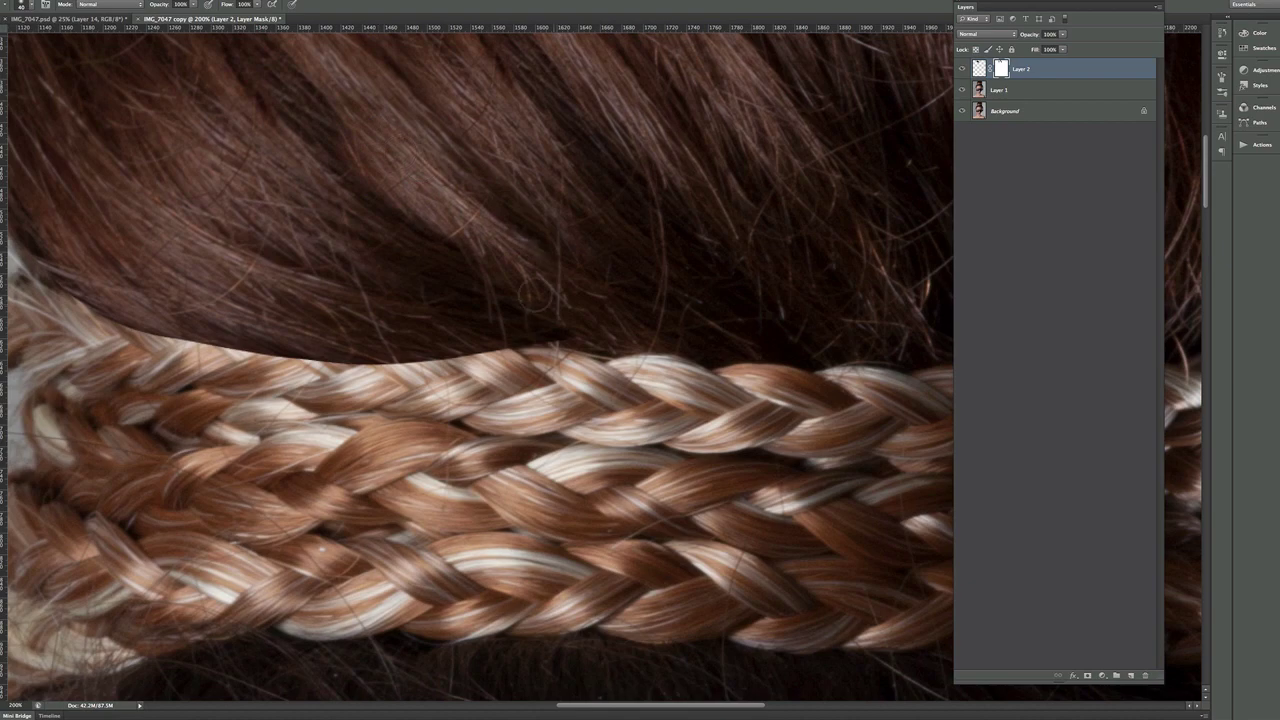
pyautogui.press('super+minus')
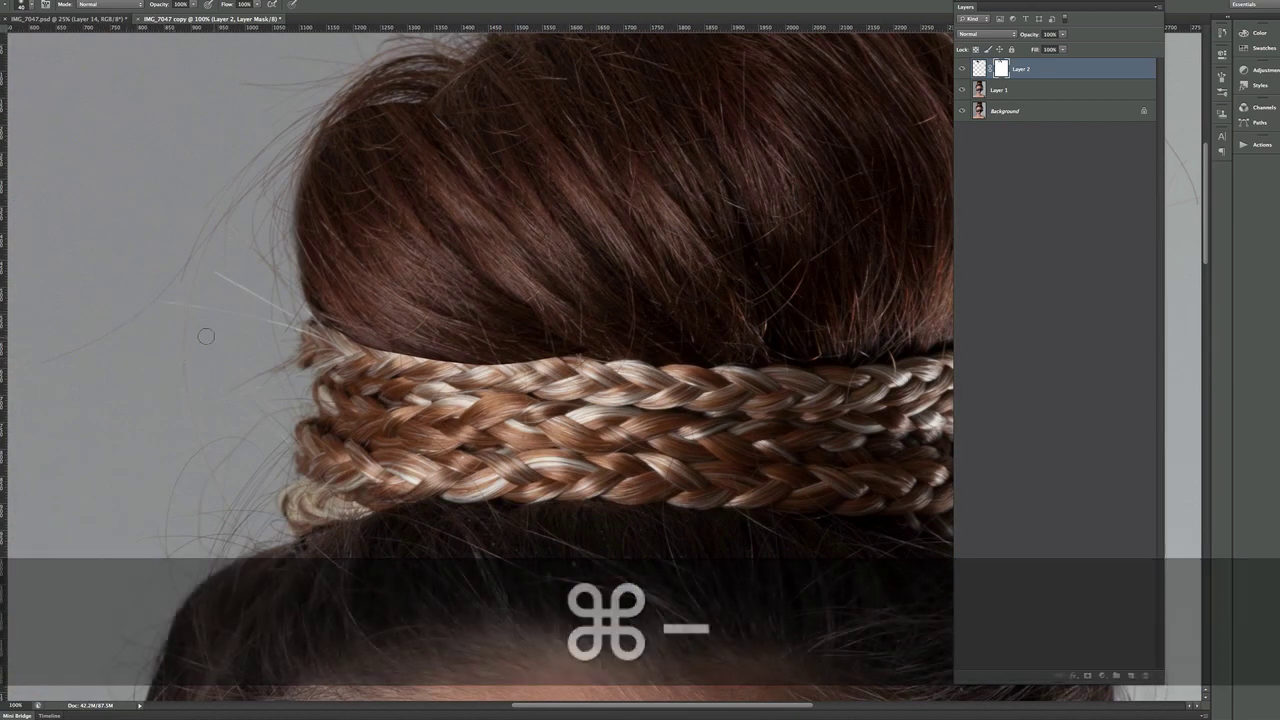
pyautogui.moveTo(434, 209); pyautogui.dragTo(525, 254)
pyautogui.moveTo(423, 186)
pyautogui.mouseDown()
pyautogui.moveTo(523, 222)
pyautogui.moveTo(553, 285)
pyautogui.moveTo(641, 345)
pyautogui.mouseUp()
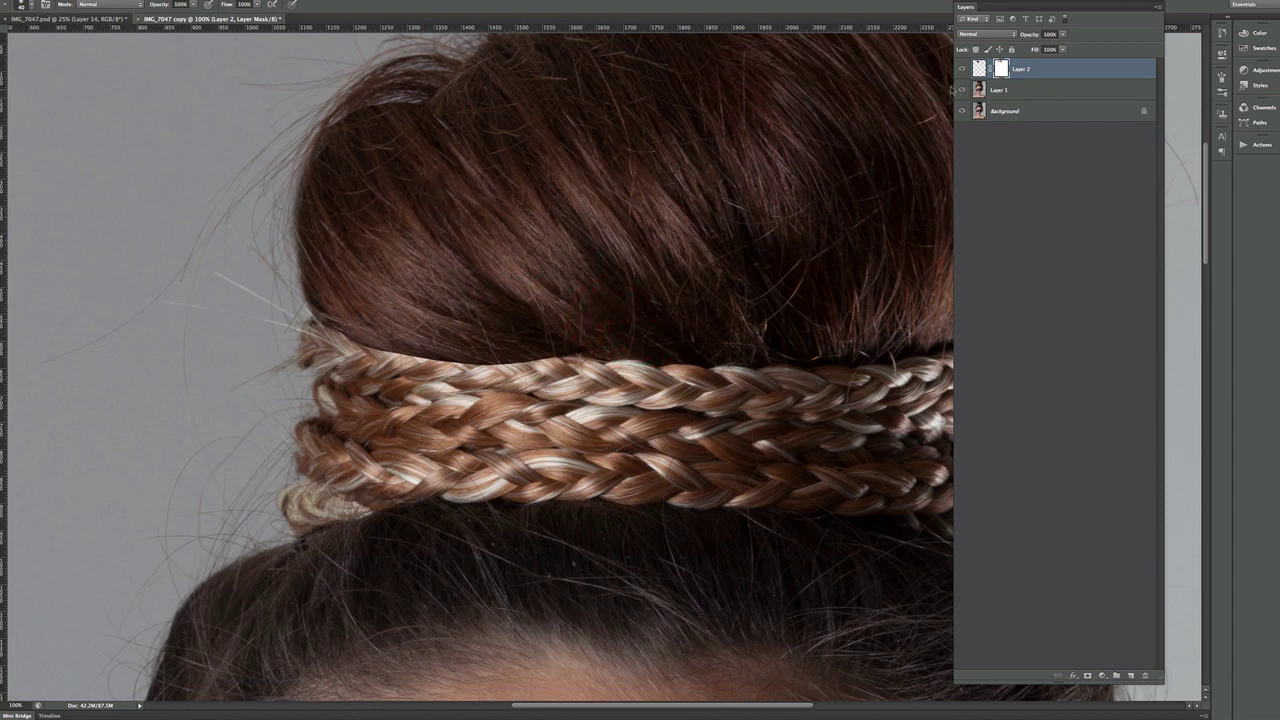
# - Compare the bun with Layer 2 hidden and shown, and mask more of the patch inside the bun
pyautogui.click(962, 69)
pyautogui.click(962, 69)
pyautogui.moveTo(516, 296)
pyautogui.mouseDown()
pyautogui.moveTo(473, 261)
pyautogui.moveTo(496, 286)
pyautogui.moveTo(442, 213)
pyautogui.moveTo(494, 203)
pyautogui.mouseUp()
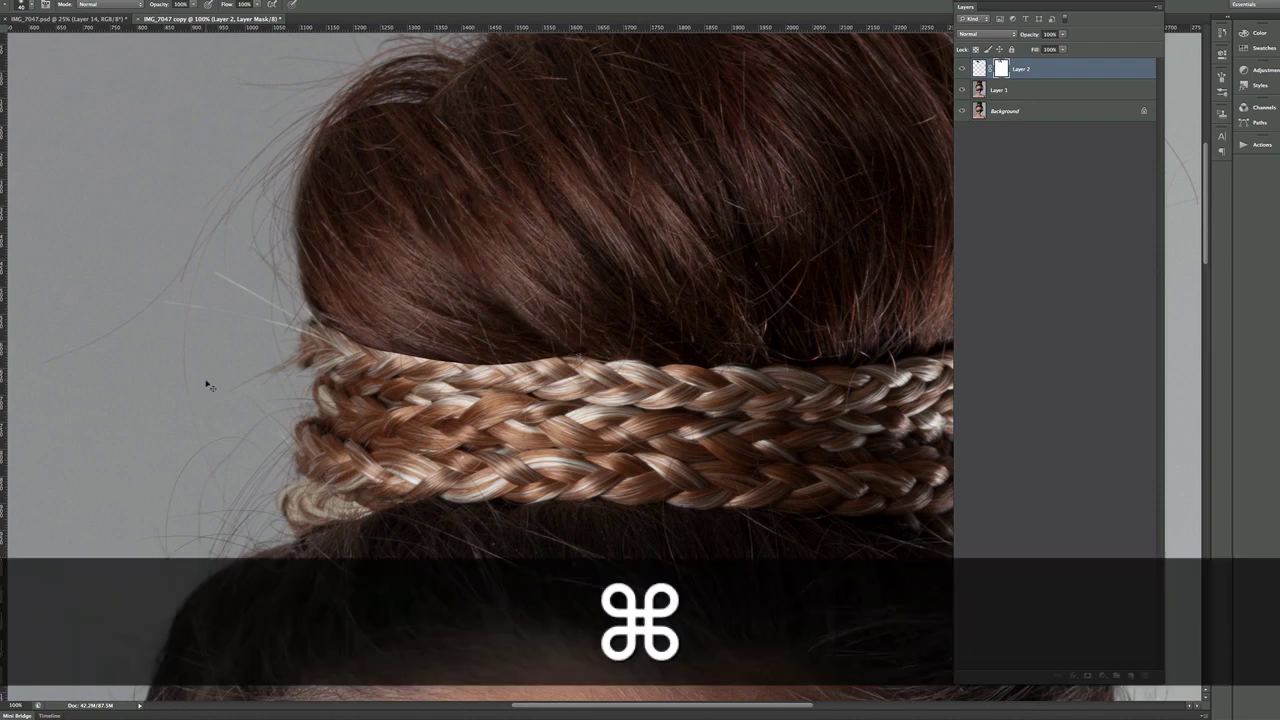
# - Lower Layer 2's opacity to 76% and mask the patch off the upper braid with a 20 px brush
pyautogui.press('super+equal')
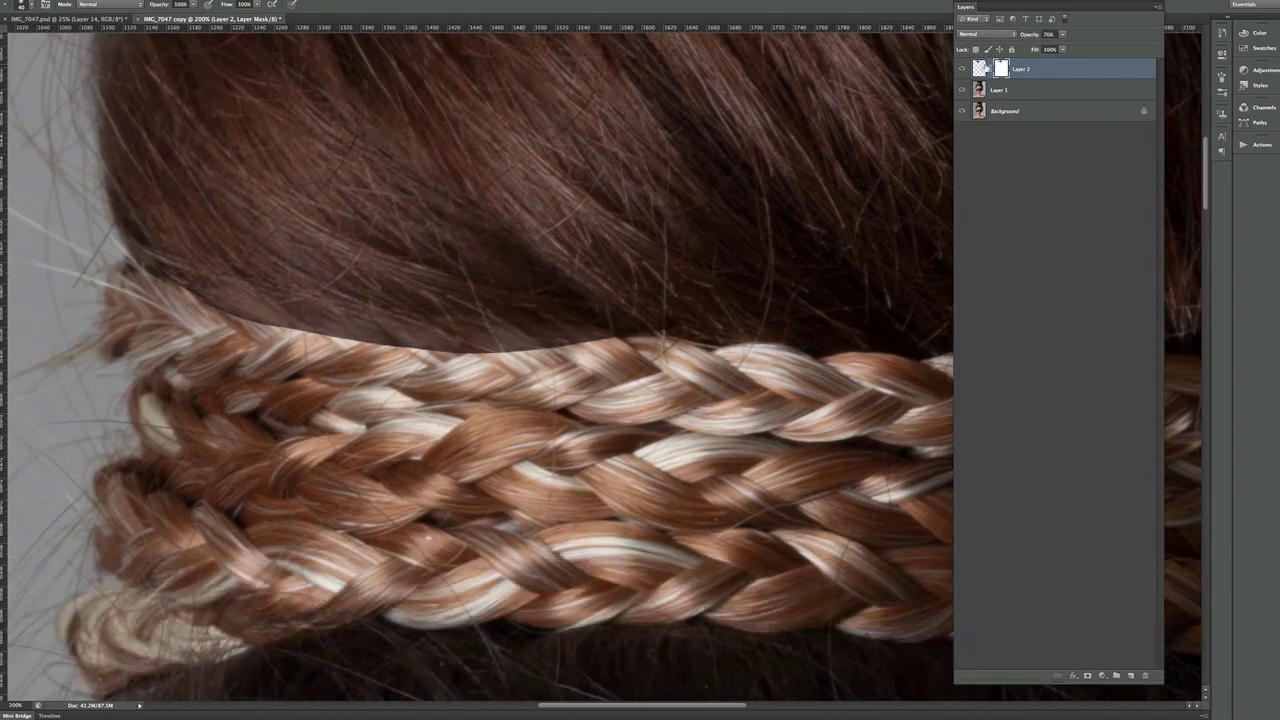
pyautogui.click(1001, 68)
pyautogui.moveTo(587, 341)
pyautogui.mouseDown()
pyautogui.moveTo(545, 341)
pyautogui.moveTo(600, 340)
pyautogui.moveTo(522, 342)
pyautogui.moveTo(507, 327)
pyautogui.moveTo(521, 351)
pyautogui.moveTo(461, 321)
pyautogui.moveTo(470, 347)
pyautogui.moveTo(453, 349)
pyautogui.moveTo(401, 324)
pyautogui.moveTo(536, 339)
pyautogui.moveTo(352, 332)
pyautogui.moveTo(364, 320)
pyautogui.moveTo(319, 327)
pyautogui.moveTo(330, 318)
pyautogui.moveTo(307, 303)
pyautogui.moveTo(337, 320)
pyautogui.moveTo(248, 313)
pyautogui.moveTo(249, 298)
pyautogui.moveTo(298, 312)
pyautogui.moveTo(219, 296)
pyautogui.moveTo(283, 323)
pyautogui.mouseUp()
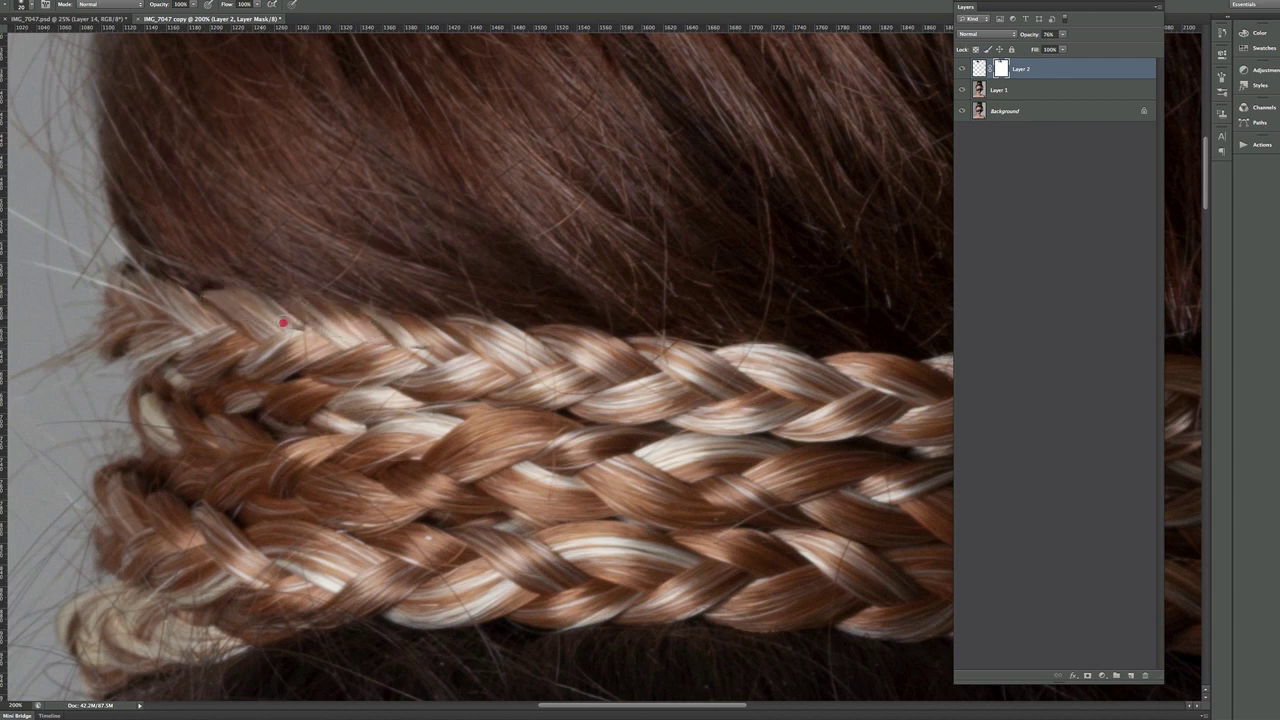
# - Raise Layer 2's opacity to 98% and refine its mask along the upper edge of the top braid
pyautogui.moveTo(203, 302); pyautogui.dragTo(294, 302)
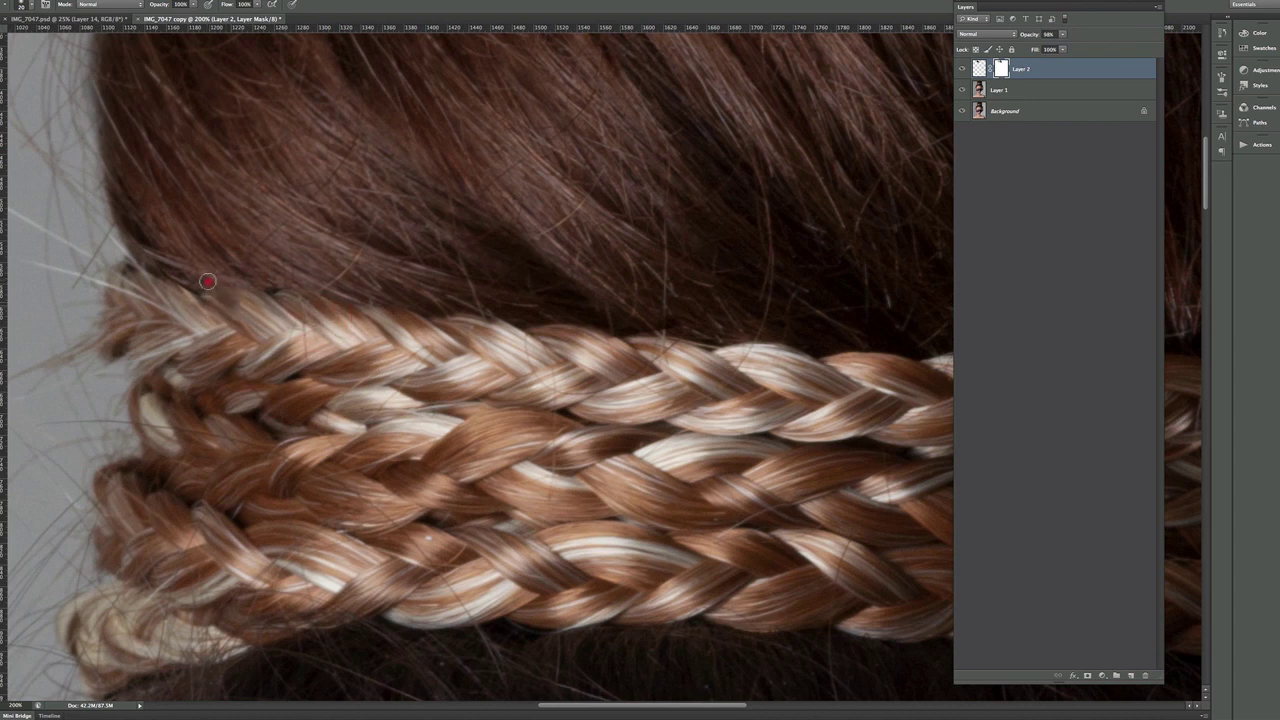
pyautogui.moveTo(226, 286)
pyautogui.mouseDown()
pyautogui.moveTo(240, 308)
pyautogui.moveTo(248, 288)
pyautogui.moveTo(283, 353)
pyautogui.mouseUp()
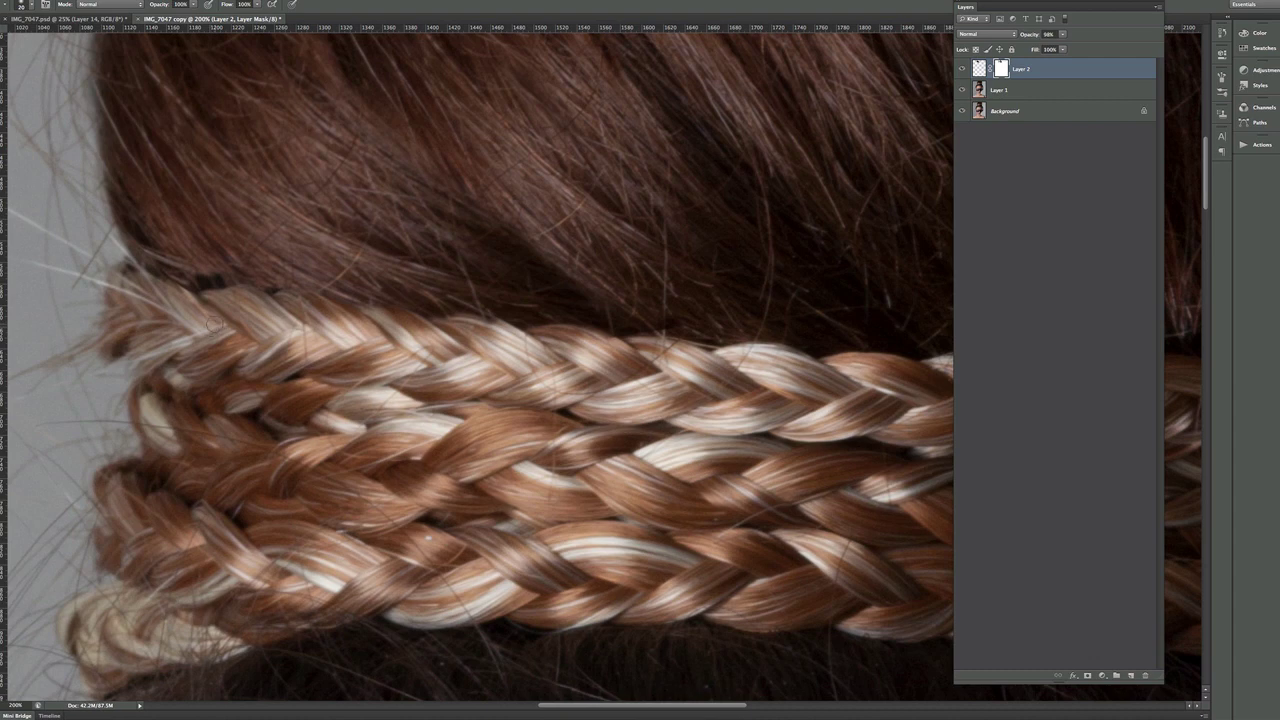
pyautogui.moveTo(210, 275); pyautogui.dragTo(195, 279)
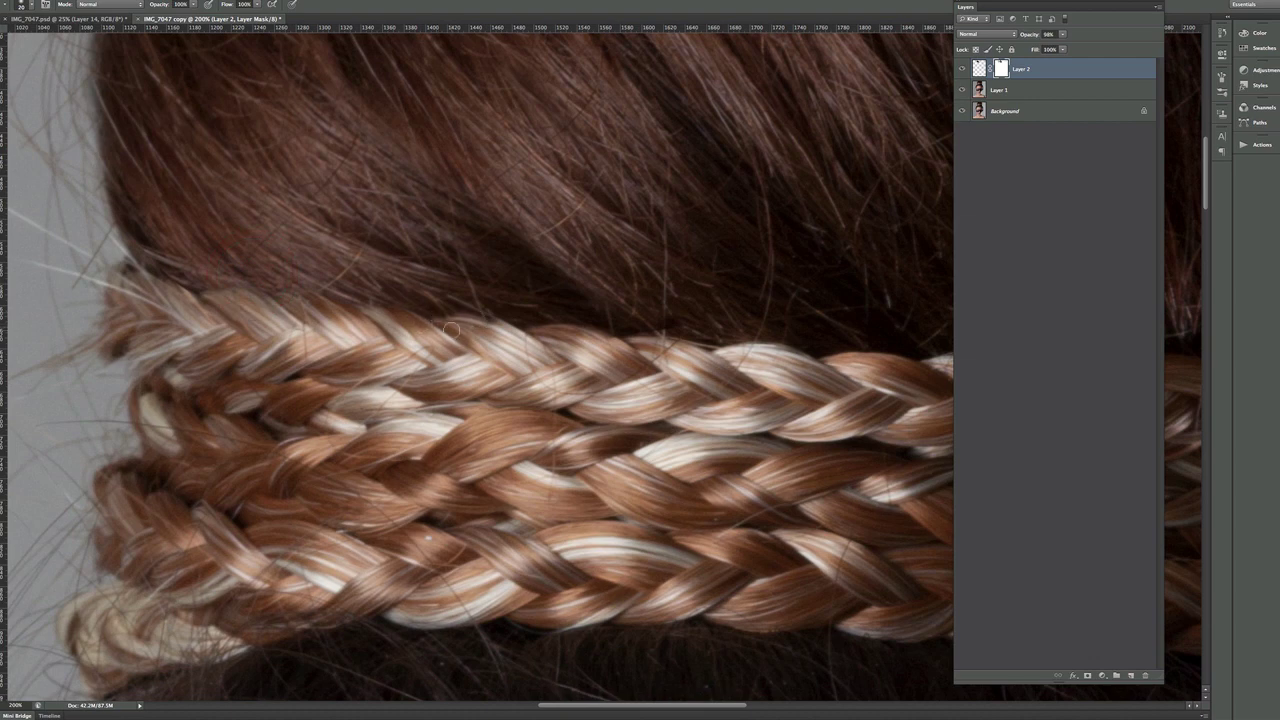
pyautogui.moveTo(451, 330); pyautogui.dragTo(455, 333)
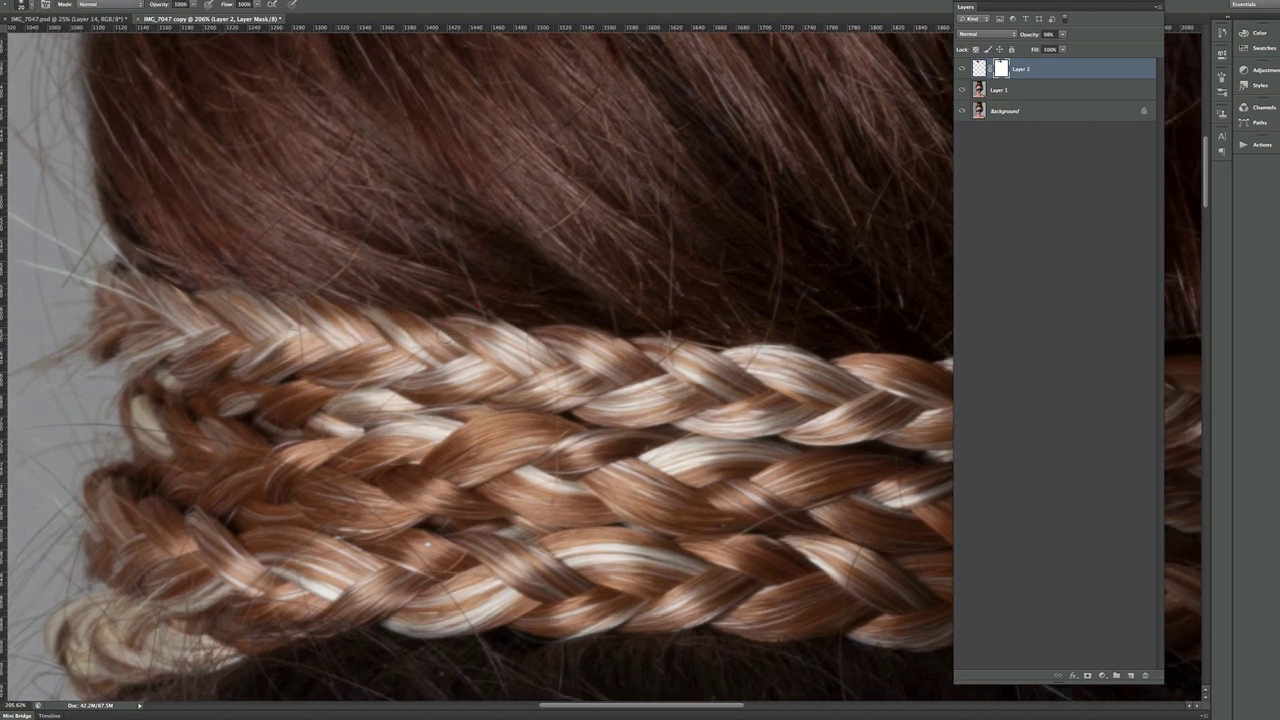
pyautogui.click(429, 320)
pyautogui.click(416, 326)
pyautogui.moveTo(416, 326); pyautogui.dragTo(406, 320)
# - Compare the whole portrait with the hair patch on Layer 2 hidden and shown
pyautogui.press('super+0')
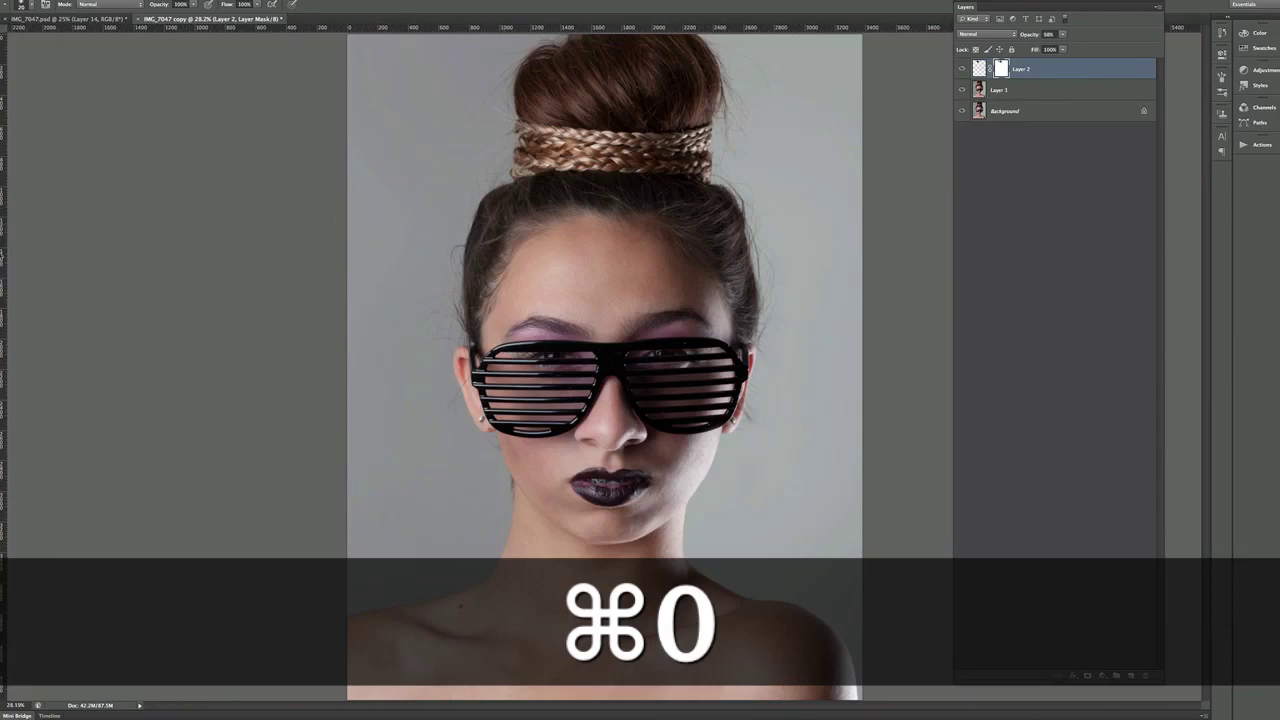
pyautogui.click(962, 69)
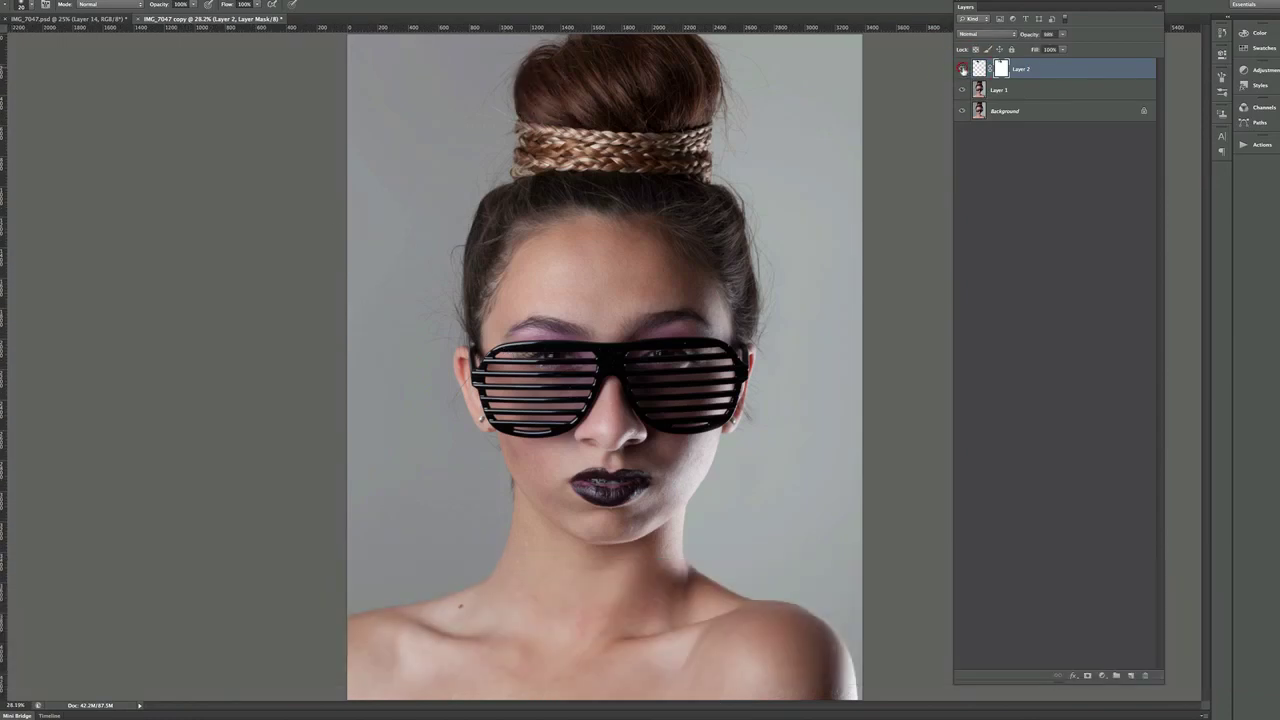
pyautogui.click(962, 69)
pyautogui.click(962, 69)
pyautogui.click(962, 69)
pyautogui.click(962, 69)
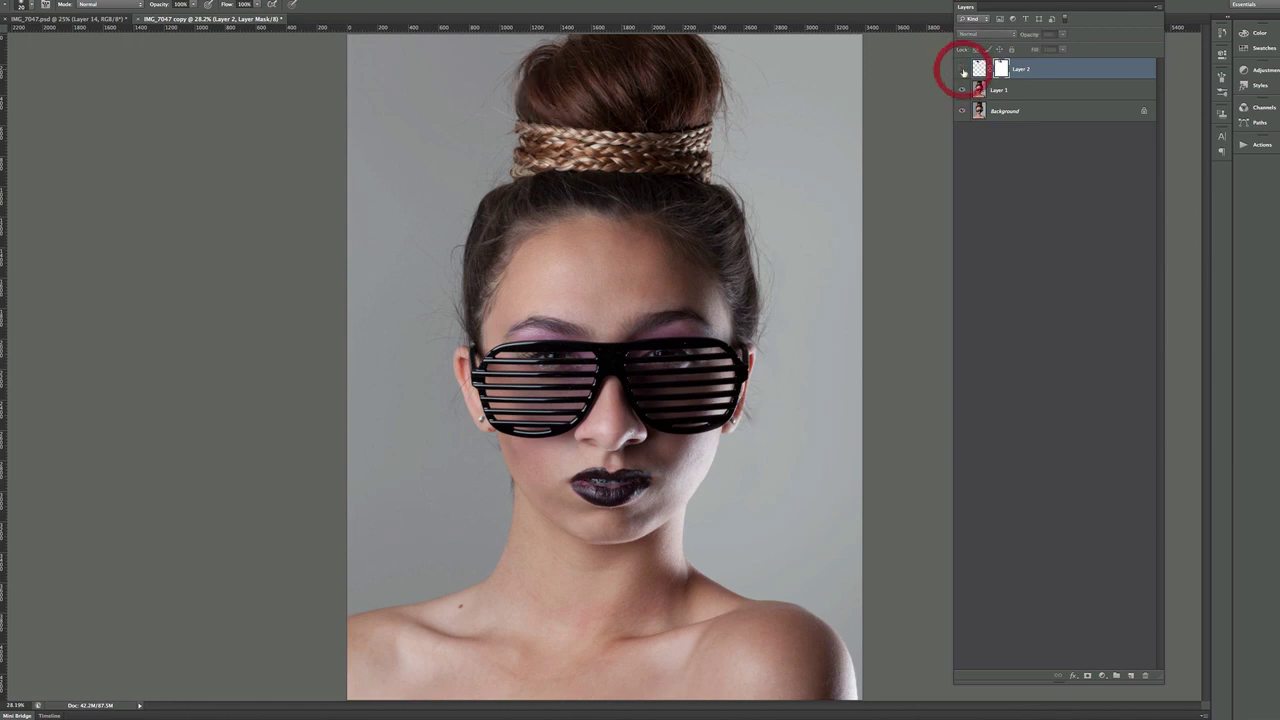
pyautogui.click(962, 69)
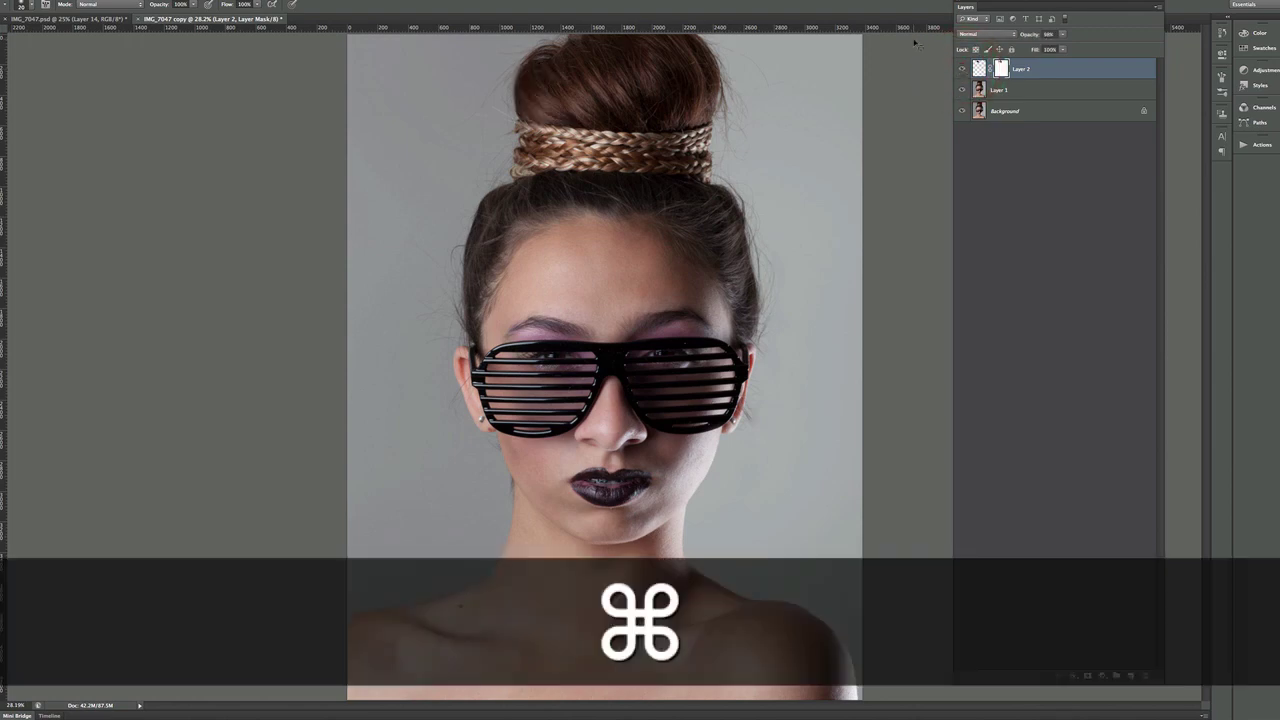
# - Examine the bun up close with Layer 2 hidden and shown to judge how the patch blends
pyautogui.press('super+equal')
pyautogui.press('super+equal')
pyautogui.press('super+equal')
pyautogui.scroll(10, 437, 363)
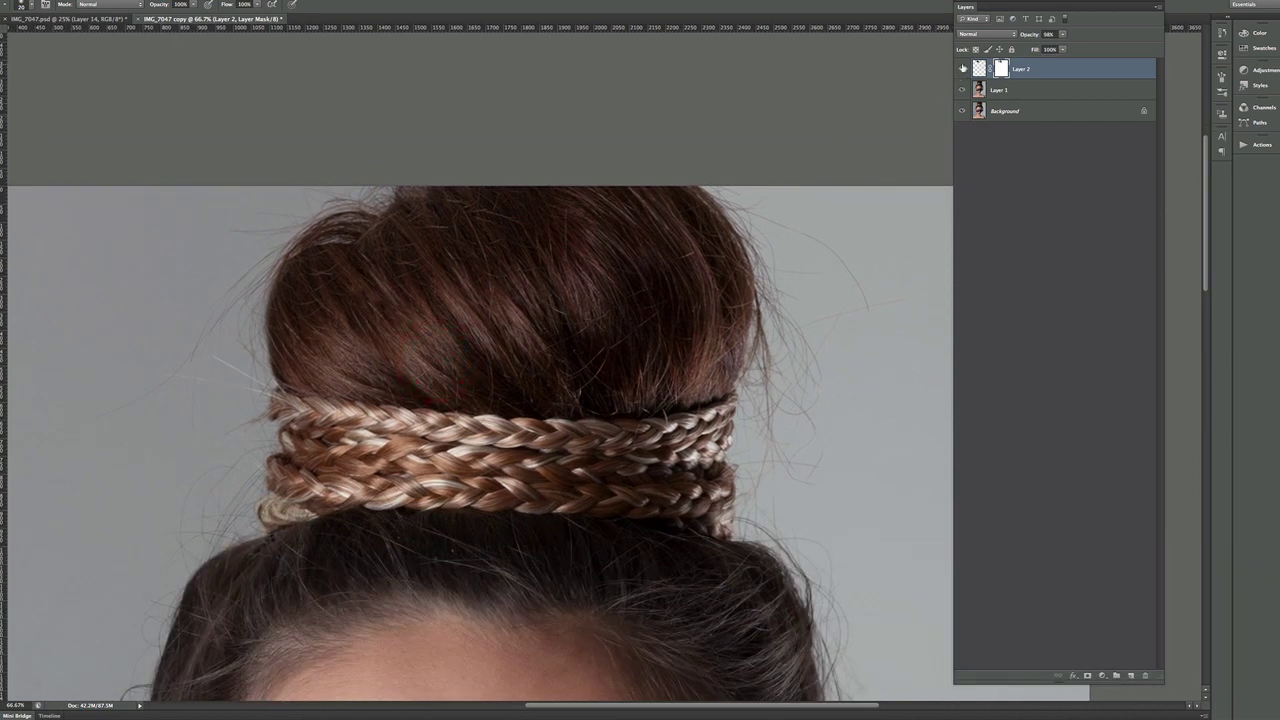
pyautogui.click(962, 69)
pyautogui.click(962, 69)
pyautogui.click(1001, 68)
pyautogui.click(962, 69)
pyautogui.click(962, 69)
pyautogui.click(962, 69)
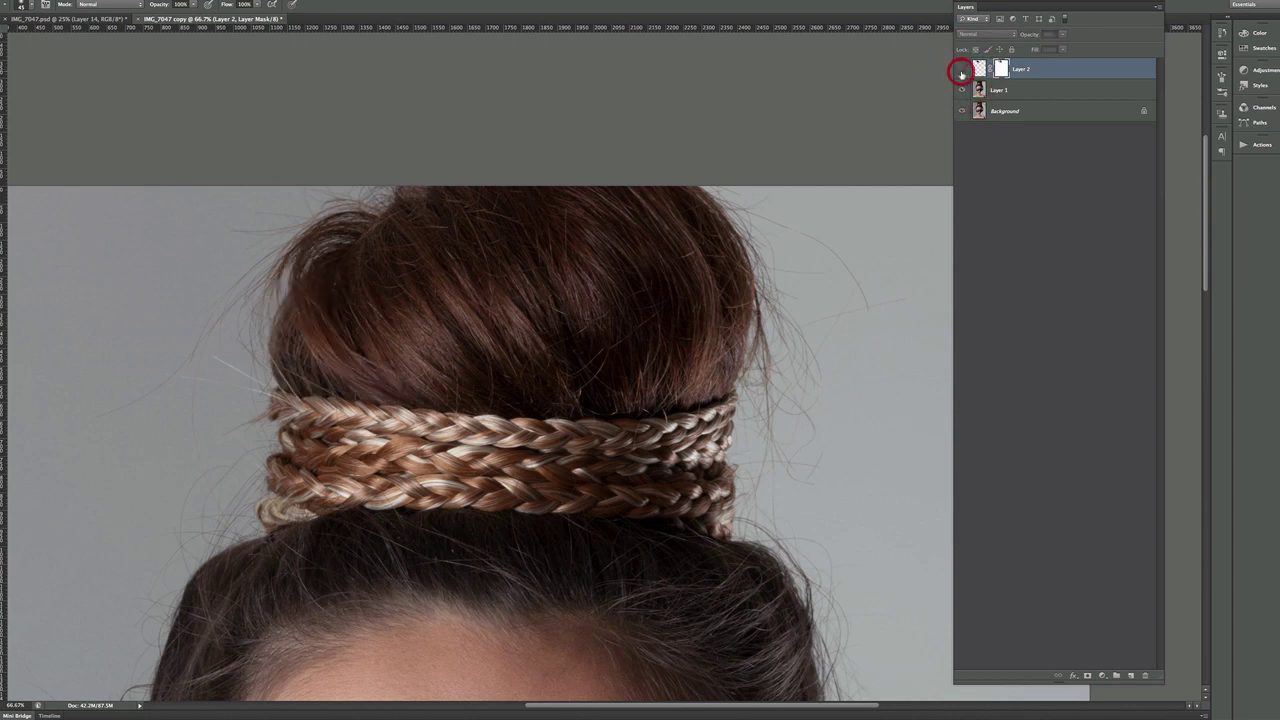
pyautogui.click(962, 69)
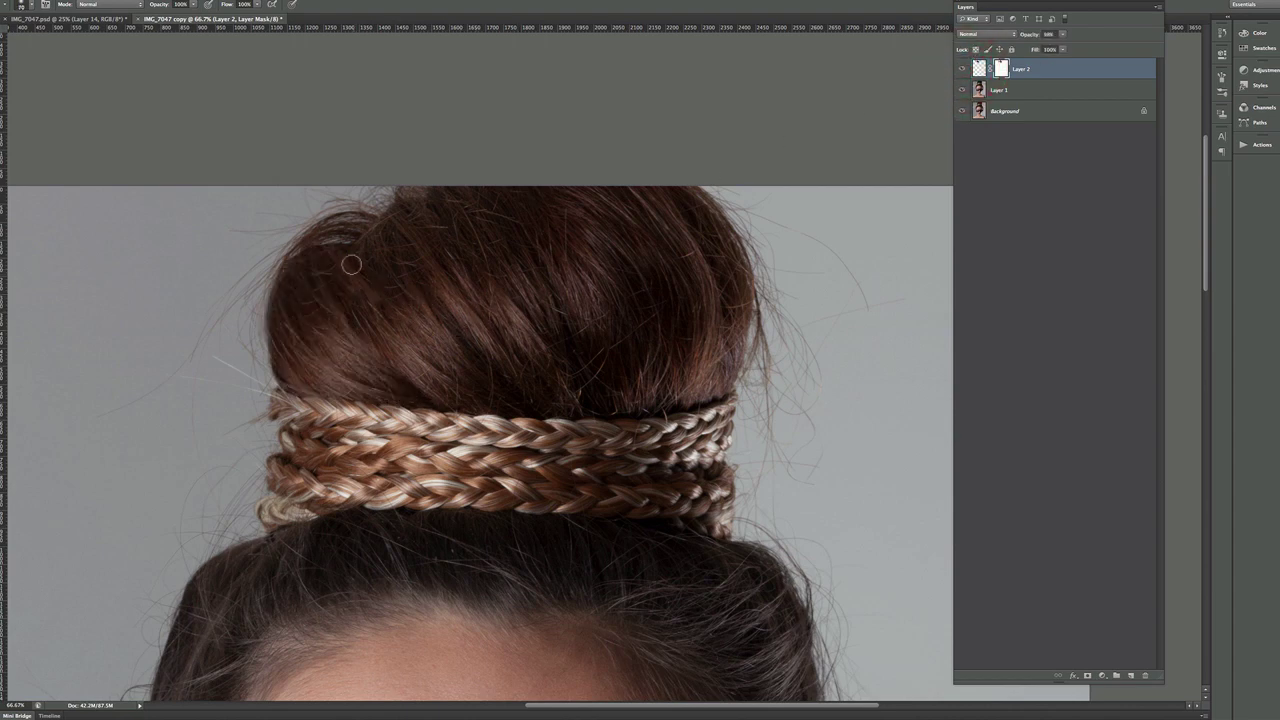
# - Mask more of Layer 2's patch in the middle of the bun above the braid, checking it against the hidden layer
pyautogui.moveTo(351, 264); pyautogui.dragTo(421, 358)
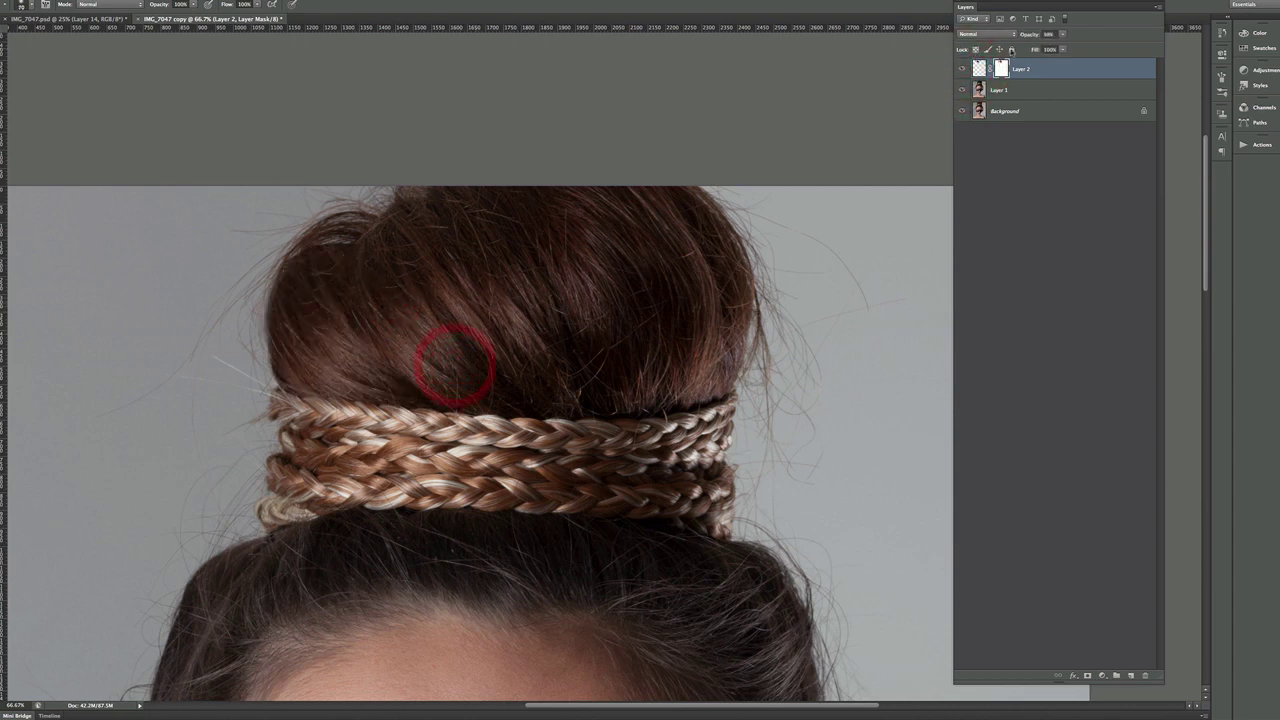
pyautogui.click(962, 69)
pyautogui.click(962, 69)
pyautogui.click(962, 69)
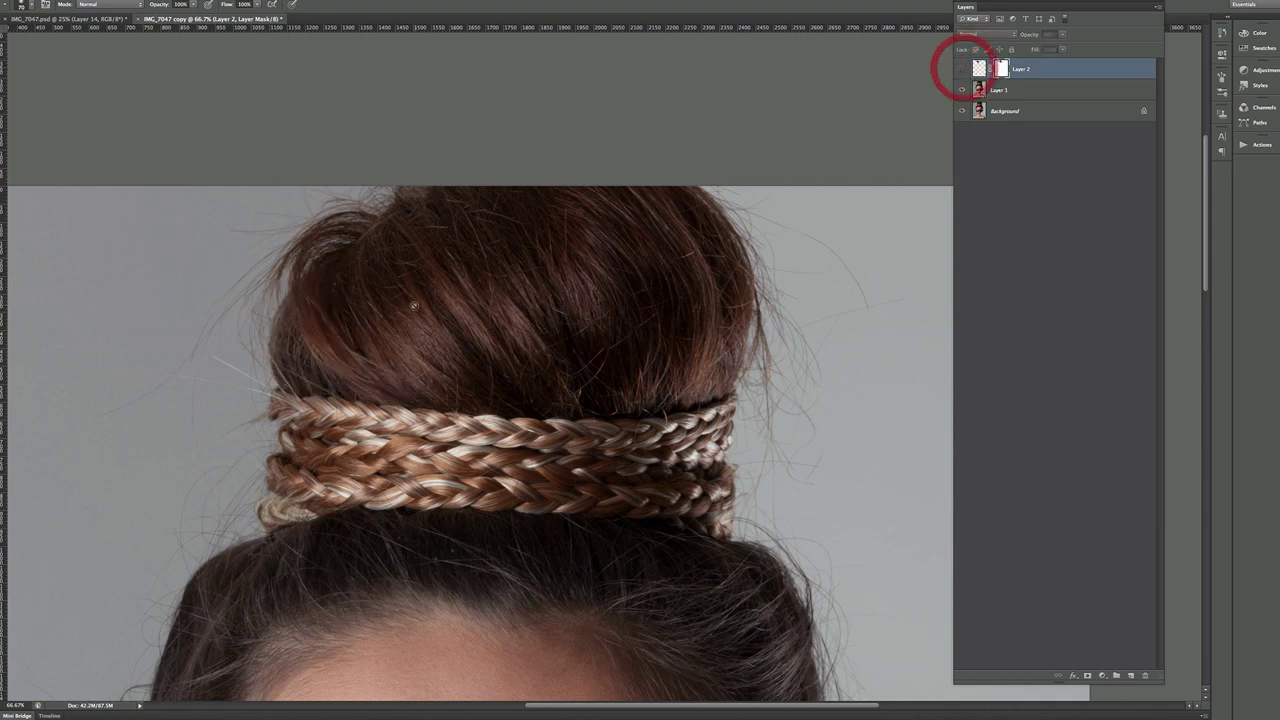
pyautogui.click(962, 69)
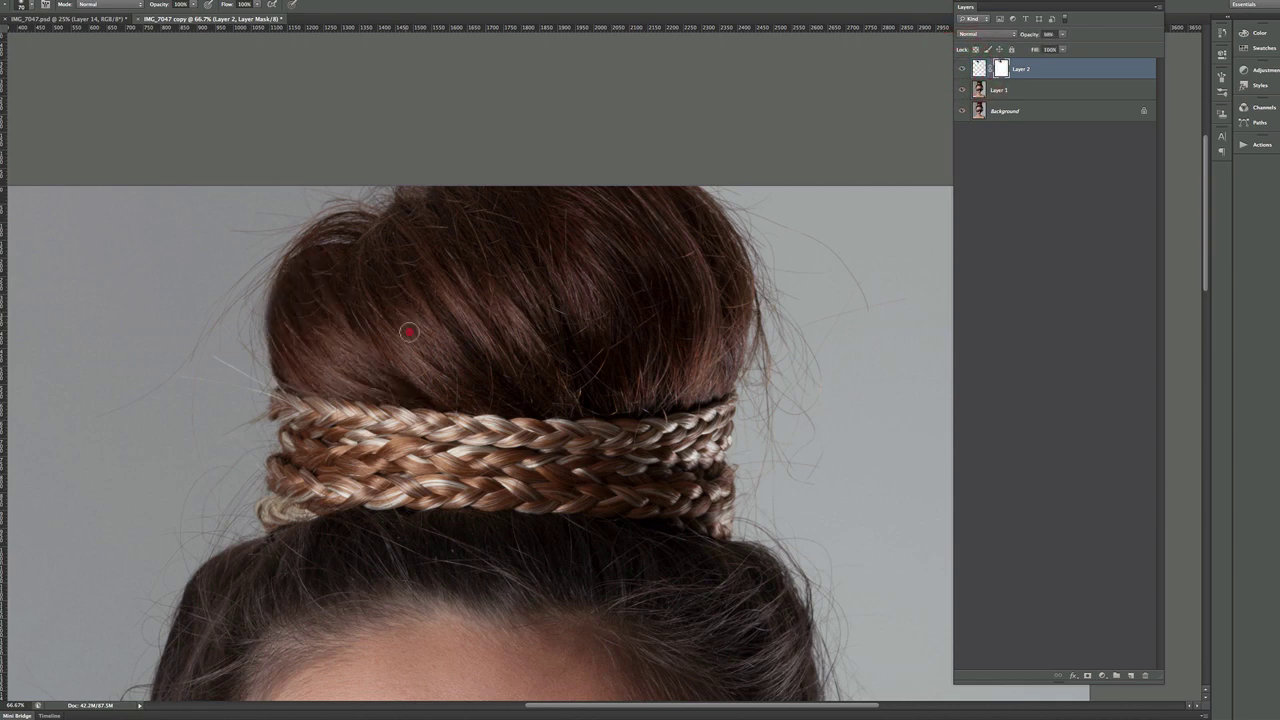
pyautogui.click(463, 358)
pyautogui.click(963, 70)
# - Merge all visible layers into a new layer on top while keeping the original layers
pyautogui.click(1157, 8)
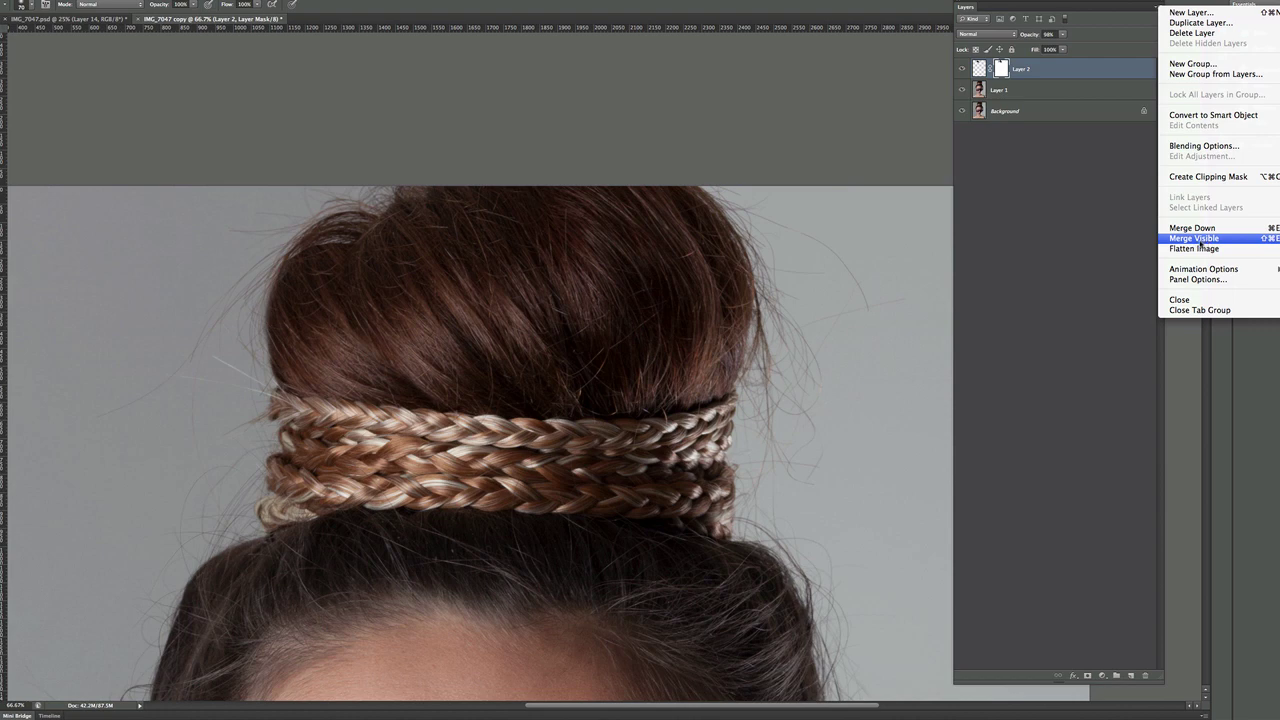
pyautogui.press('alt')
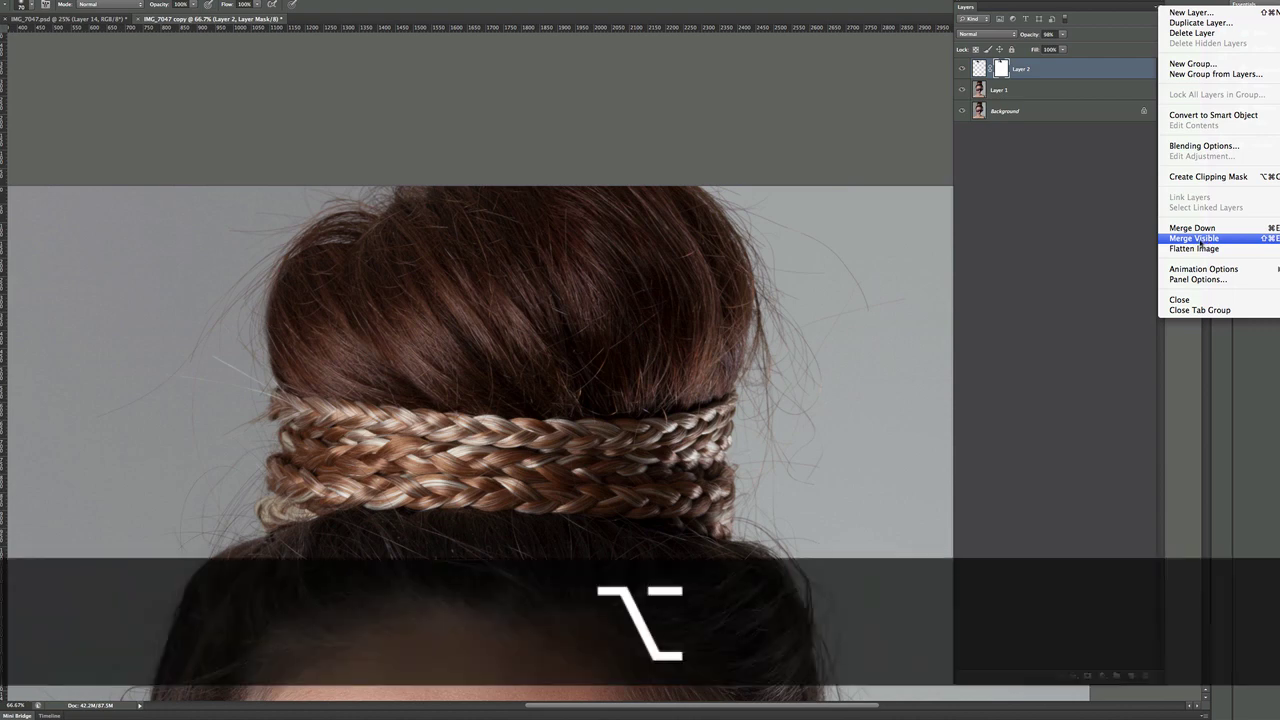
pyautogui.keyDown('alt'); pyautogui.click(1199, 240); pyautogui.keyUp('alt')
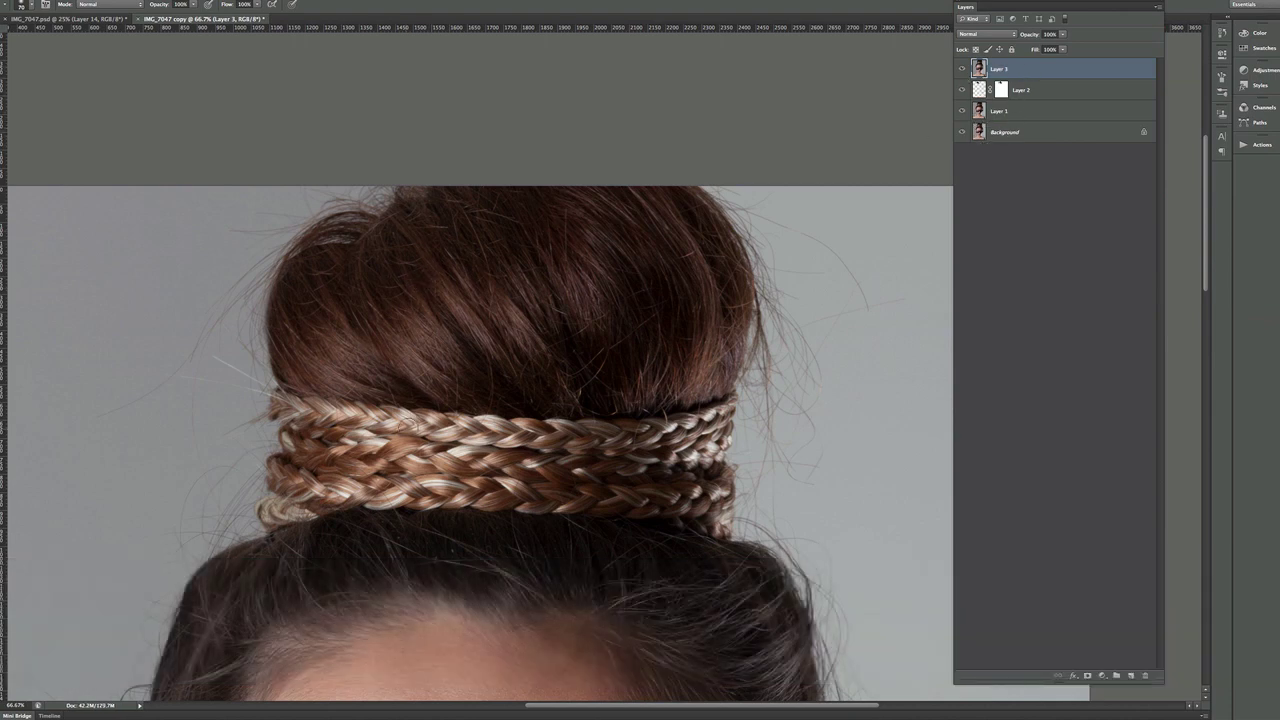
# - Open the merged layer in the Liquify filter with a brush size of 600, ready to reshape the bun
pyautogui.moveTo(421, 412); pyautogui.dragTo(451, 407)
pyautogui.click(209, 1)
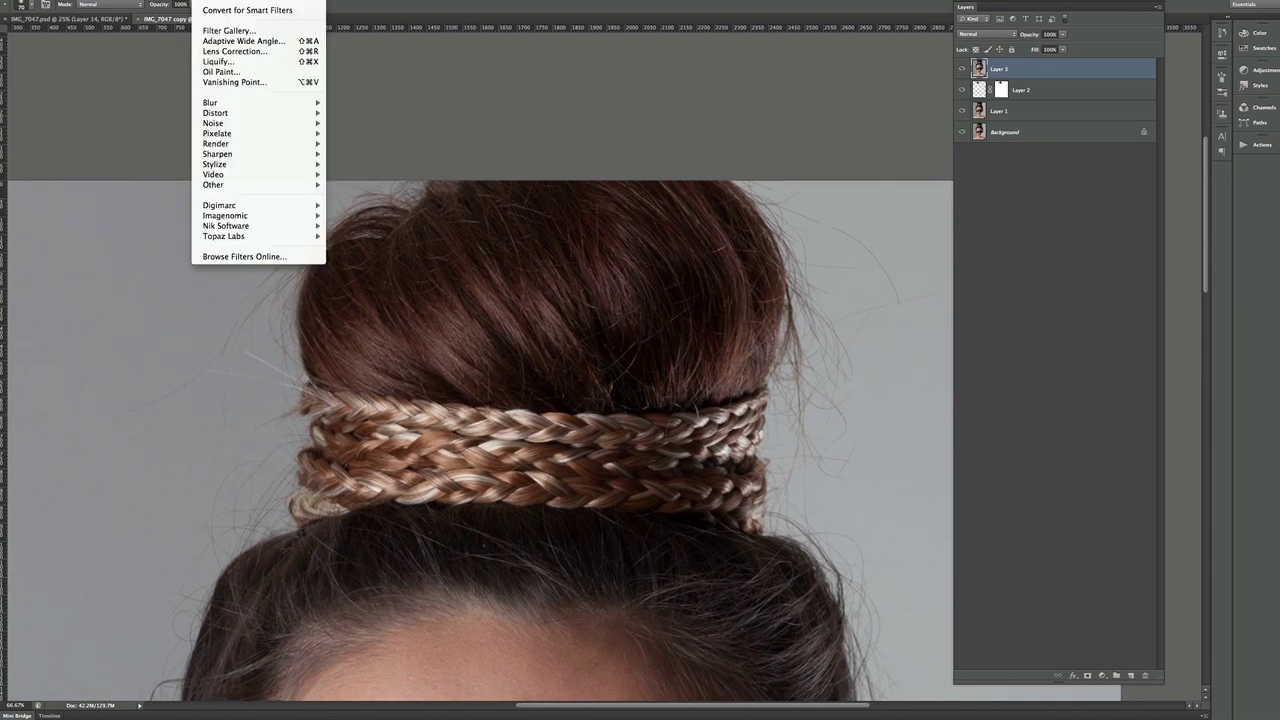
pyautogui.click(236, 61)
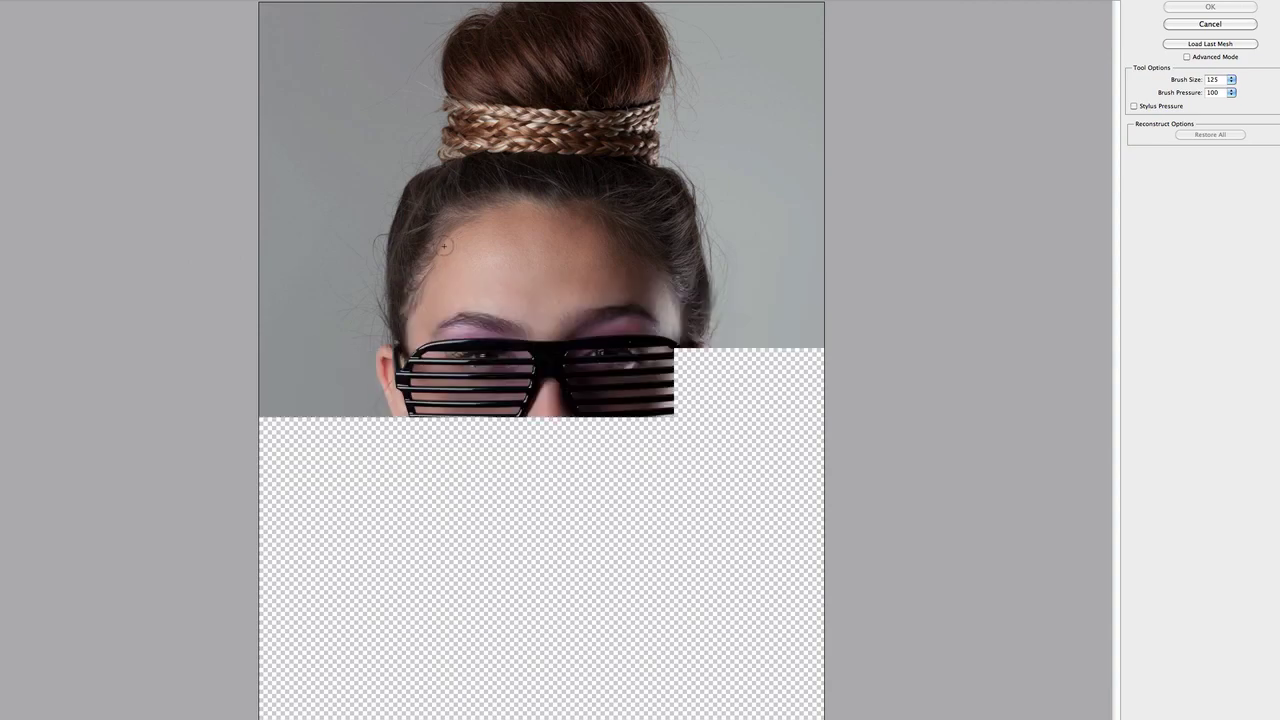
pyautogui.press(']')
pyautogui.press(']')
pyautogui.press(']')
pyautogui.press(']')
pyautogui.press(']')
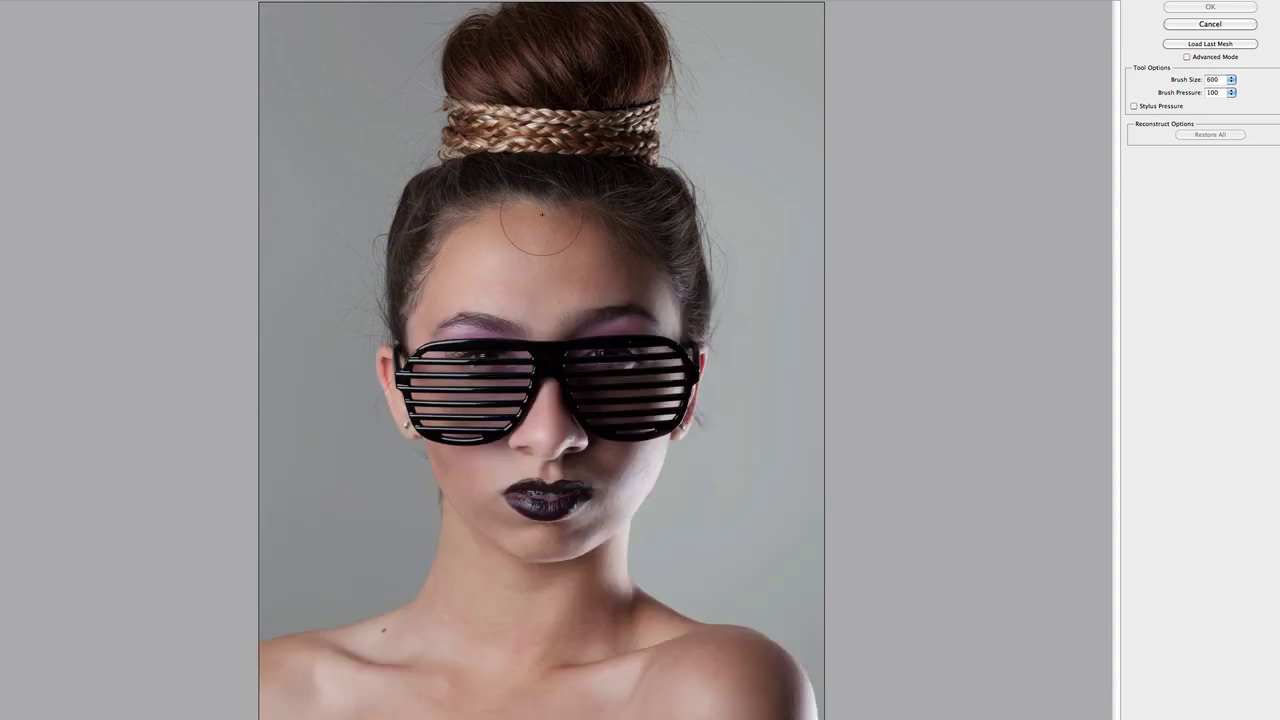
pyautogui.press('super+equal')
pyautogui.press('super+equal')
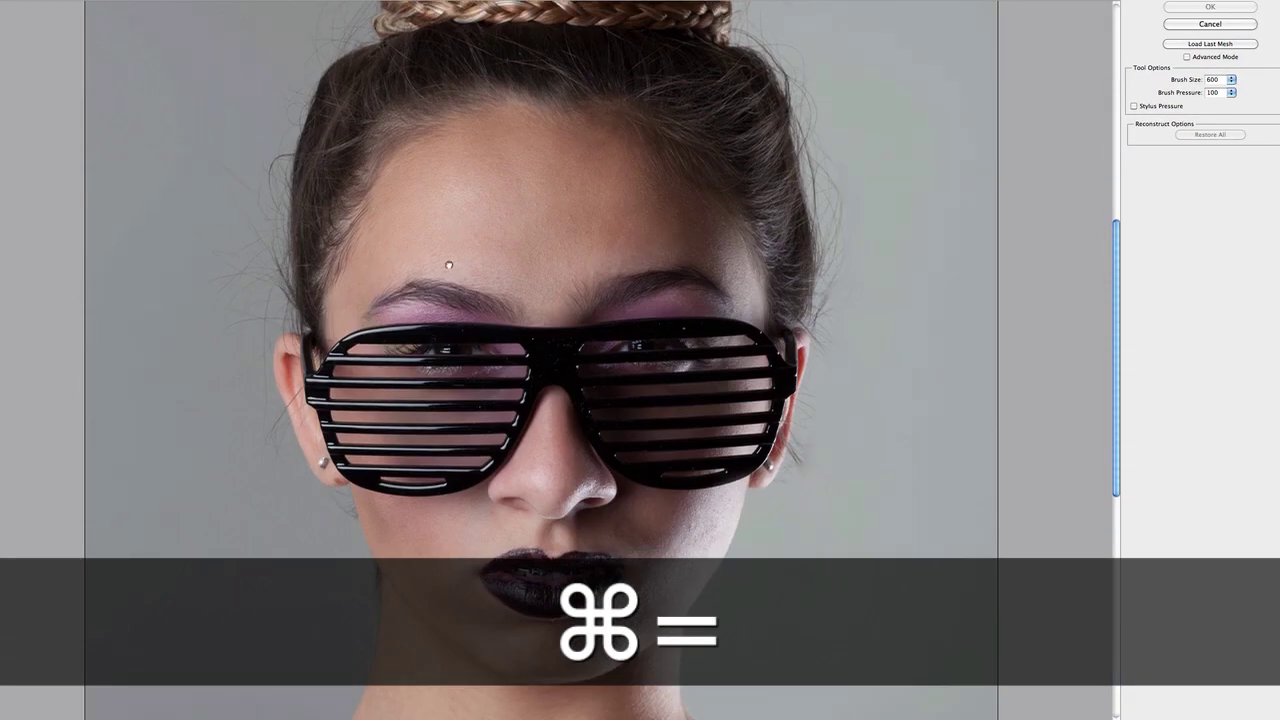
pyautogui.moveTo(449, 265); pyautogui.dragTo(503, 520)
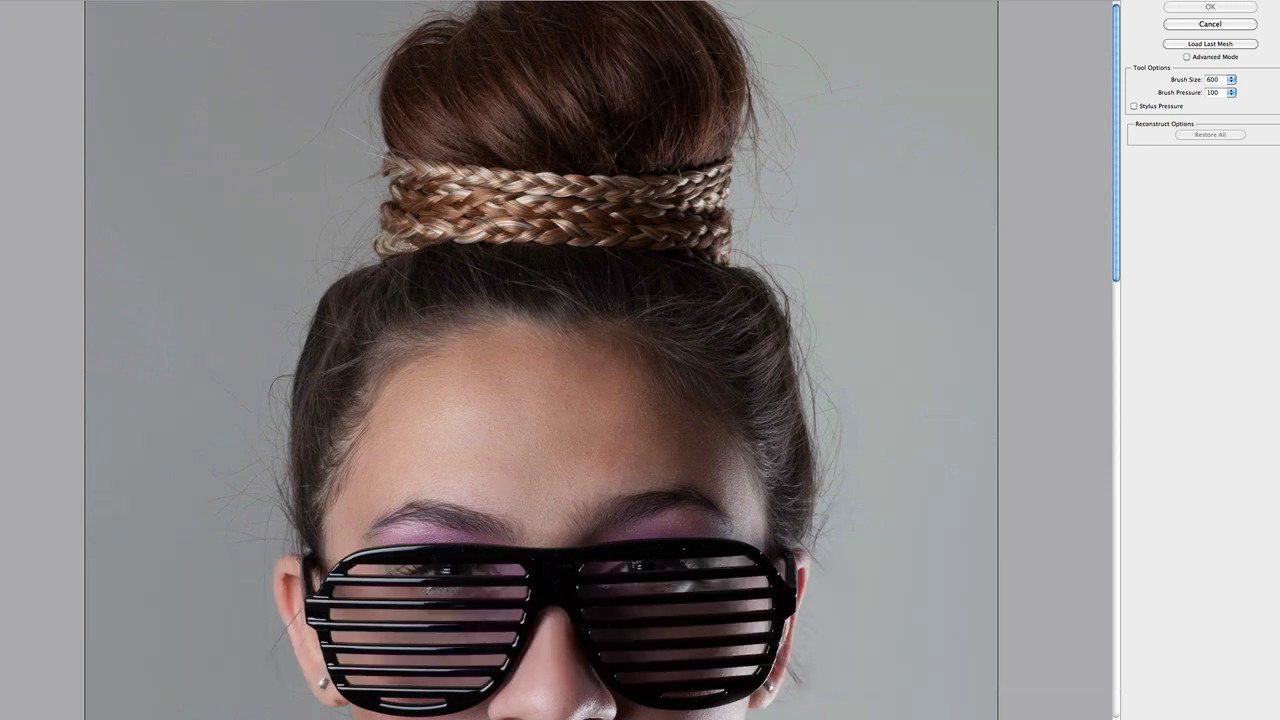
# - Push the bun's outline into a rounder, smoother shape with Liquify, and undo the last stroke
pyautogui.moveTo(462, 35)
pyautogui.mouseDown()
pyautogui.moveTo(480, 30)
pyautogui.moveTo(432, 45)
pyautogui.moveTo(411, 75)
pyautogui.moveTo(400, 60)
pyautogui.moveTo(453, 18)
pyautogui.moveTo(399, 57)
pyautogui.moveTo(430, 17)
pyautogui.mouseUp()
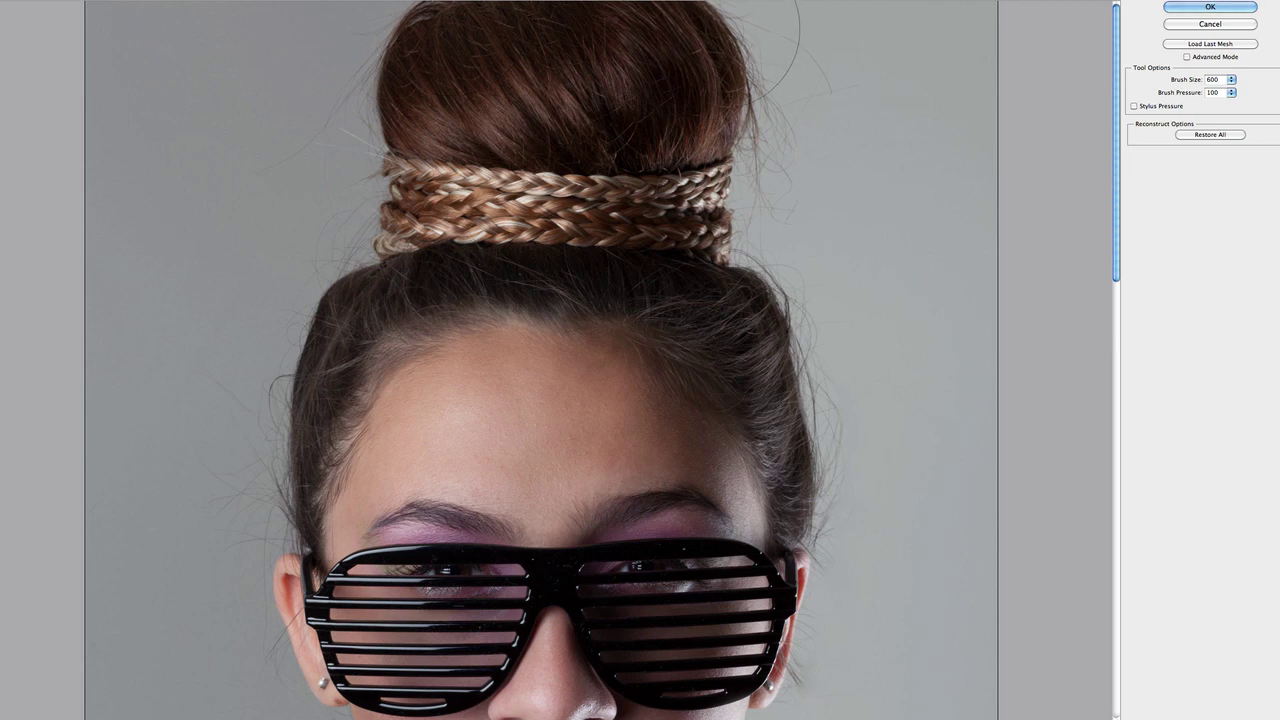
pyautogui.moveTo(720, 147); pyautogui.dragTo(726, 145)
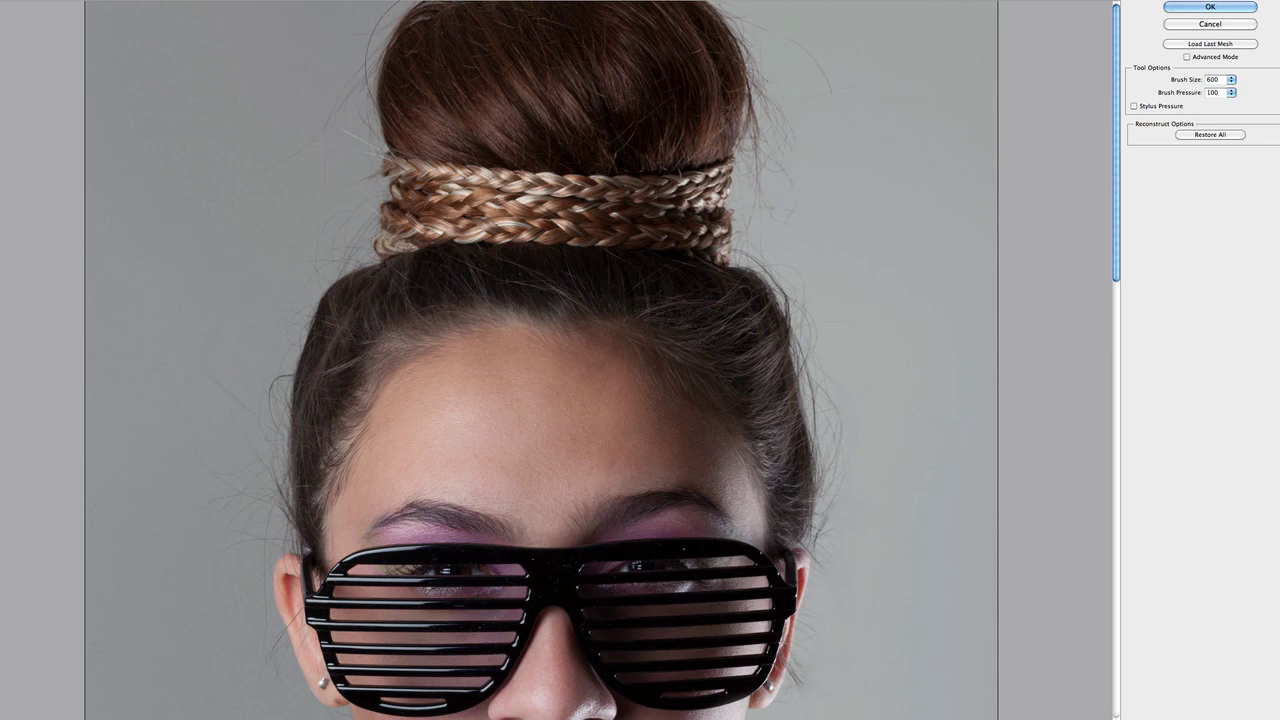
pyautogui.moveTo(417, 64); pyautogui.dragTo(402, 28)
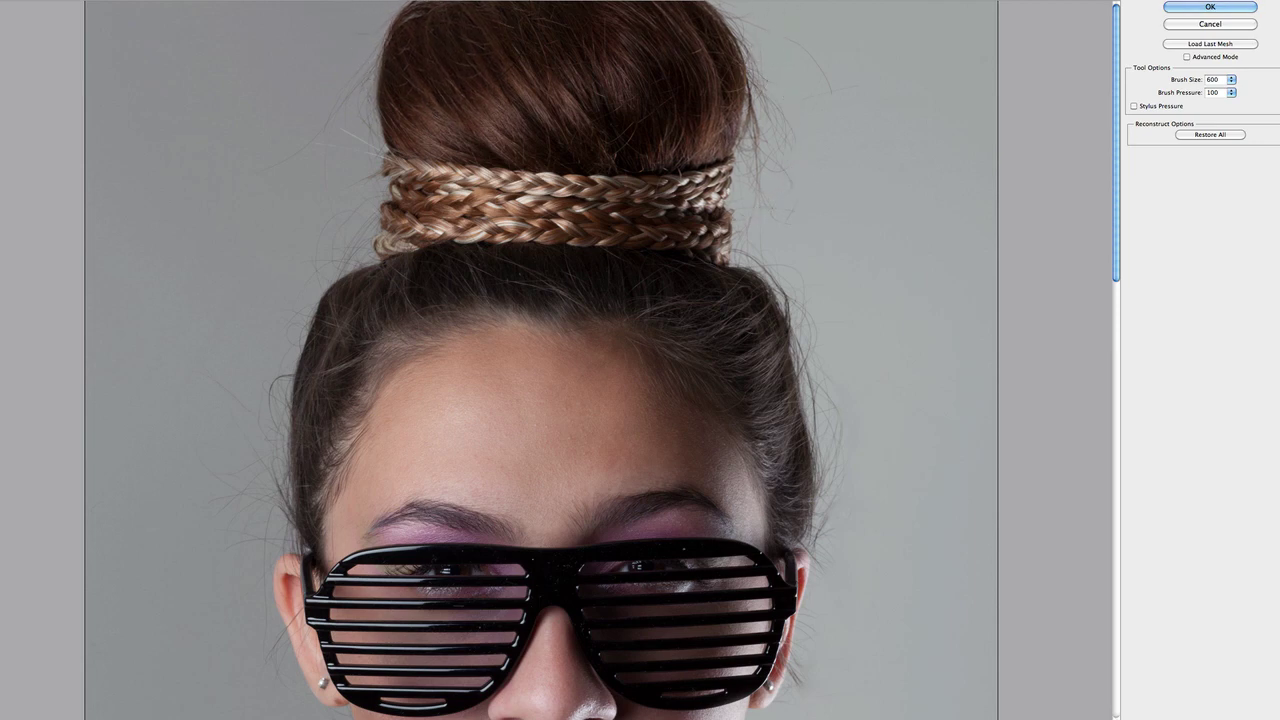
pyautogui.press('super+z')
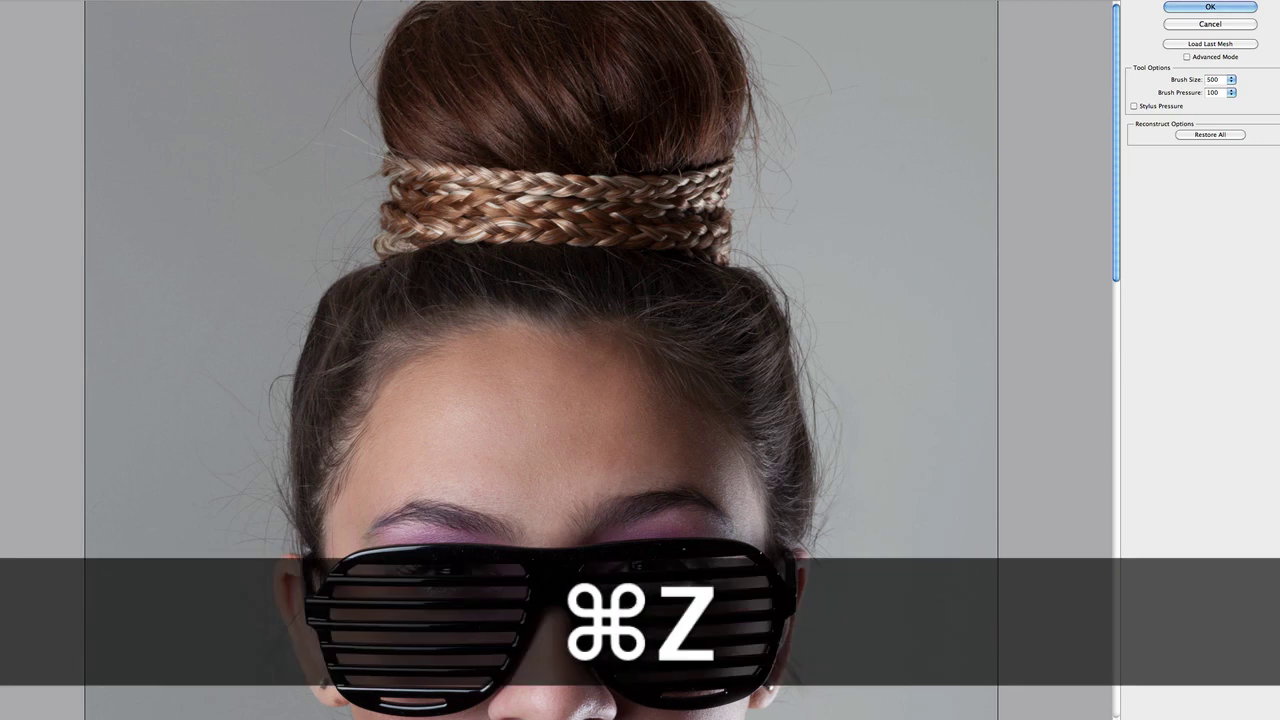
# - Push the uneven side edges of the braided band into a smoother outline with a Liquify brush size of 90
pyautogui.press('[')
pyautogui.press('[')
pyautogui.press('[')
pyautogui.press('[')
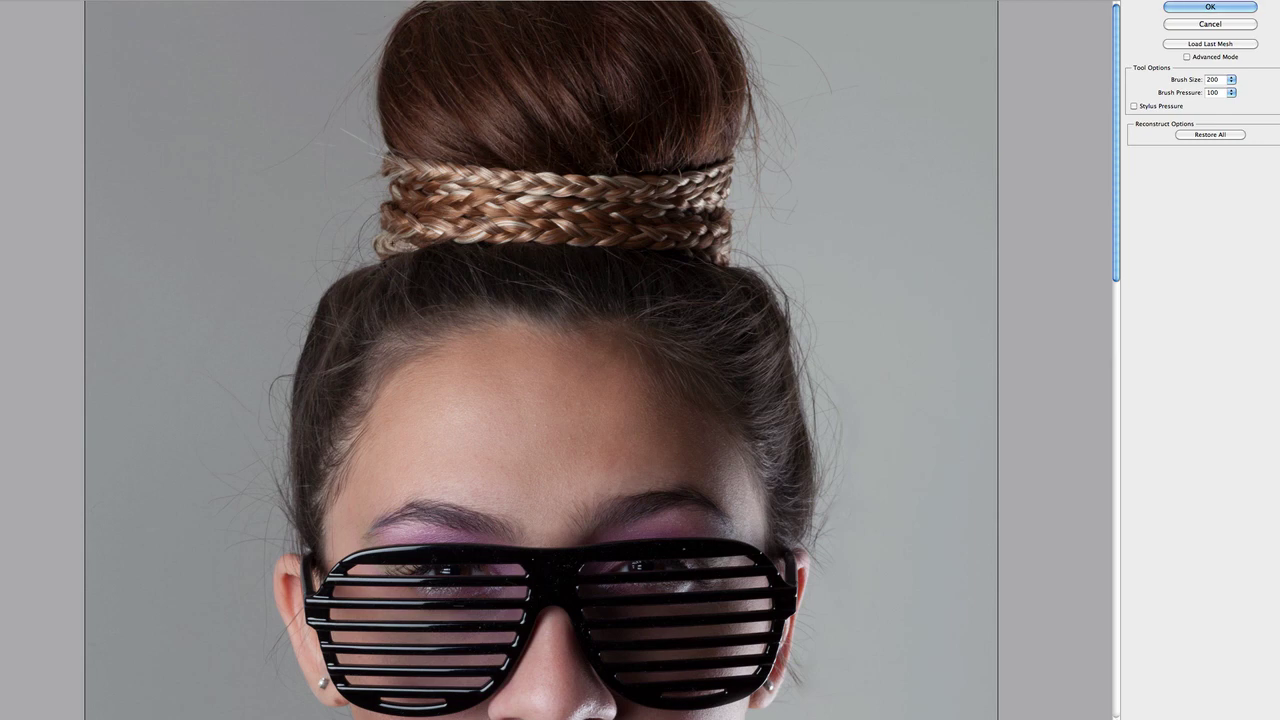
pyautogui.press('[')
pyautogui.press('[')
pyautogui.press('super+equal')
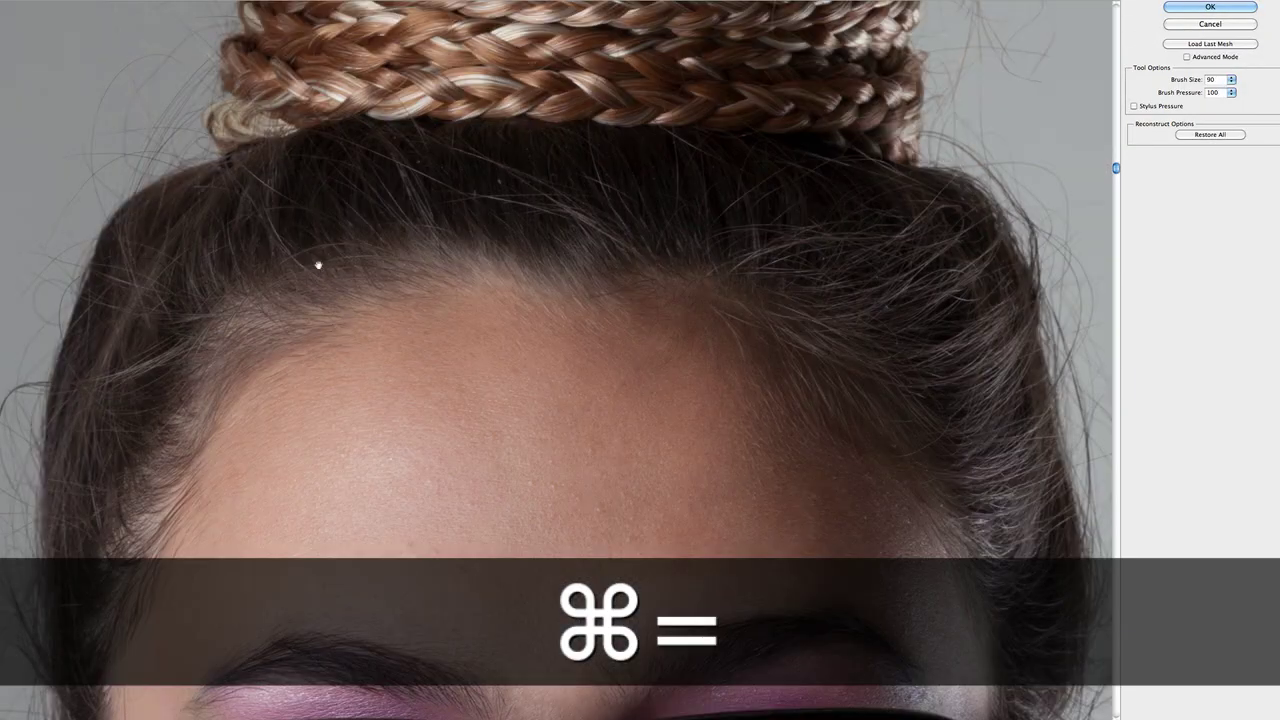
pyautogui.moveTo(318, 265); pyautogui.dragTo(524, 527)
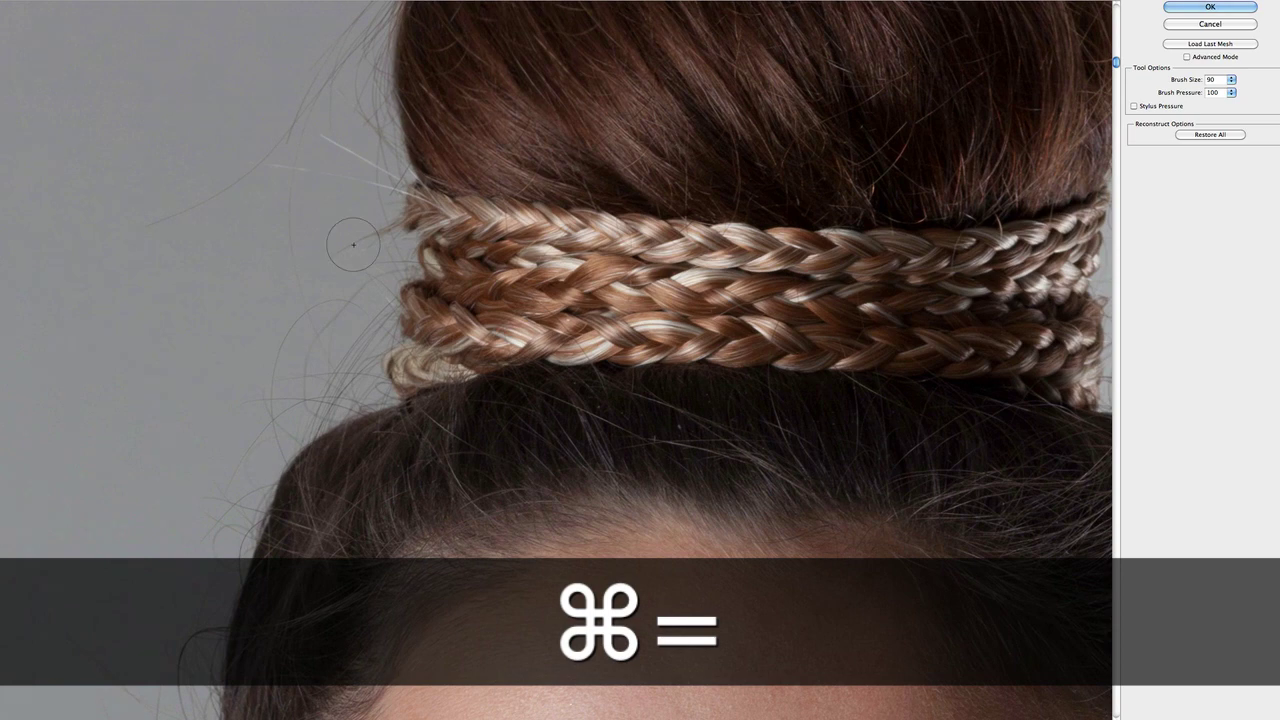
pyautogui.press('[')
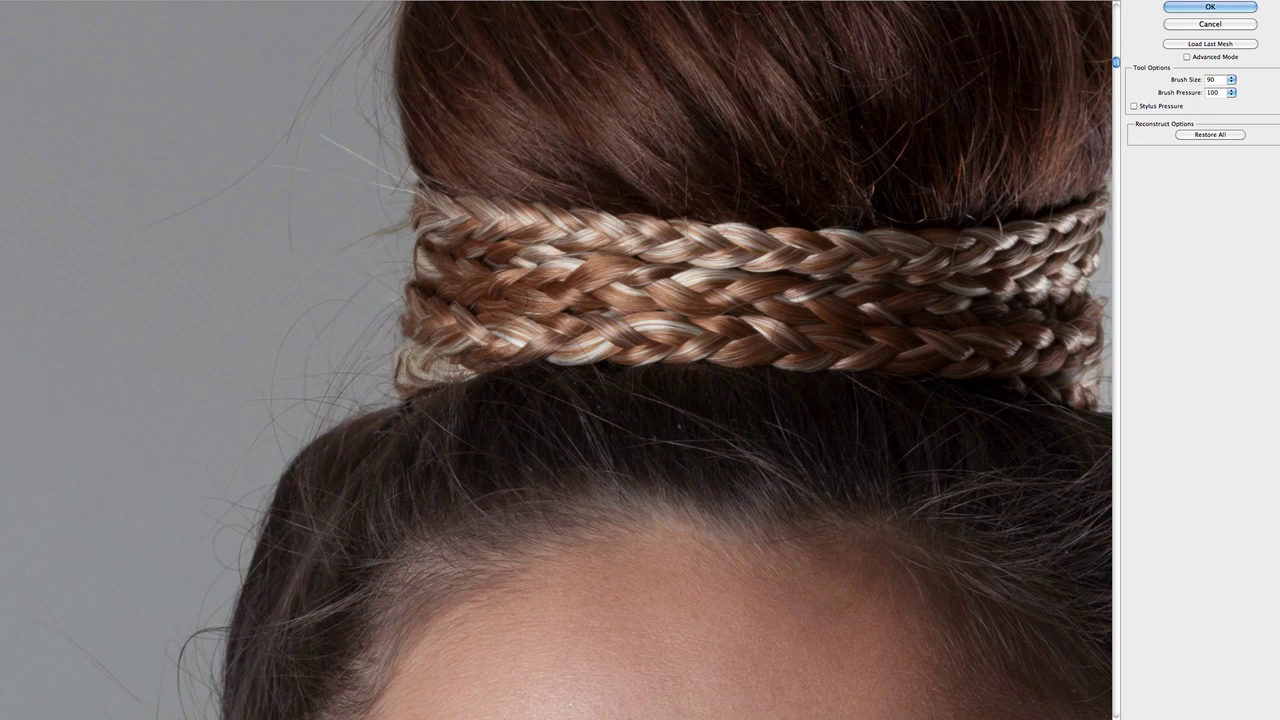
pyautogui.hscroll(10, 700, 275)
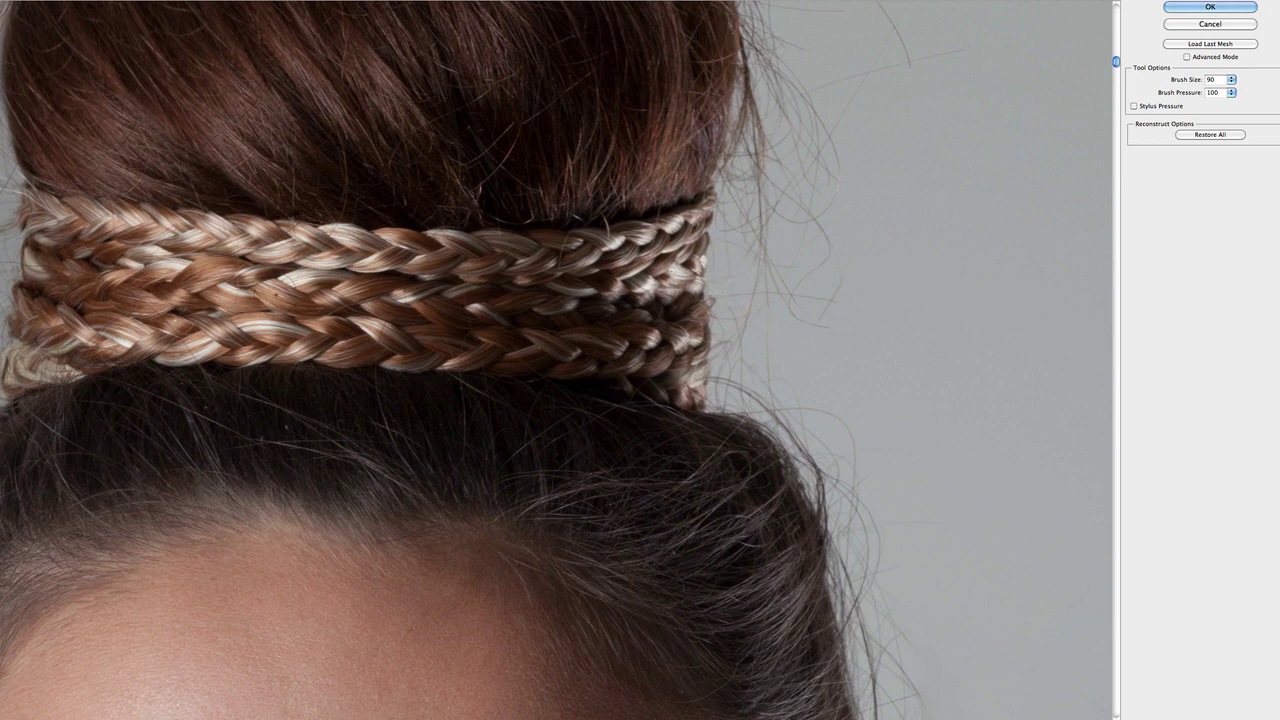
pyautogui.hscroll(-5, 700, 280)
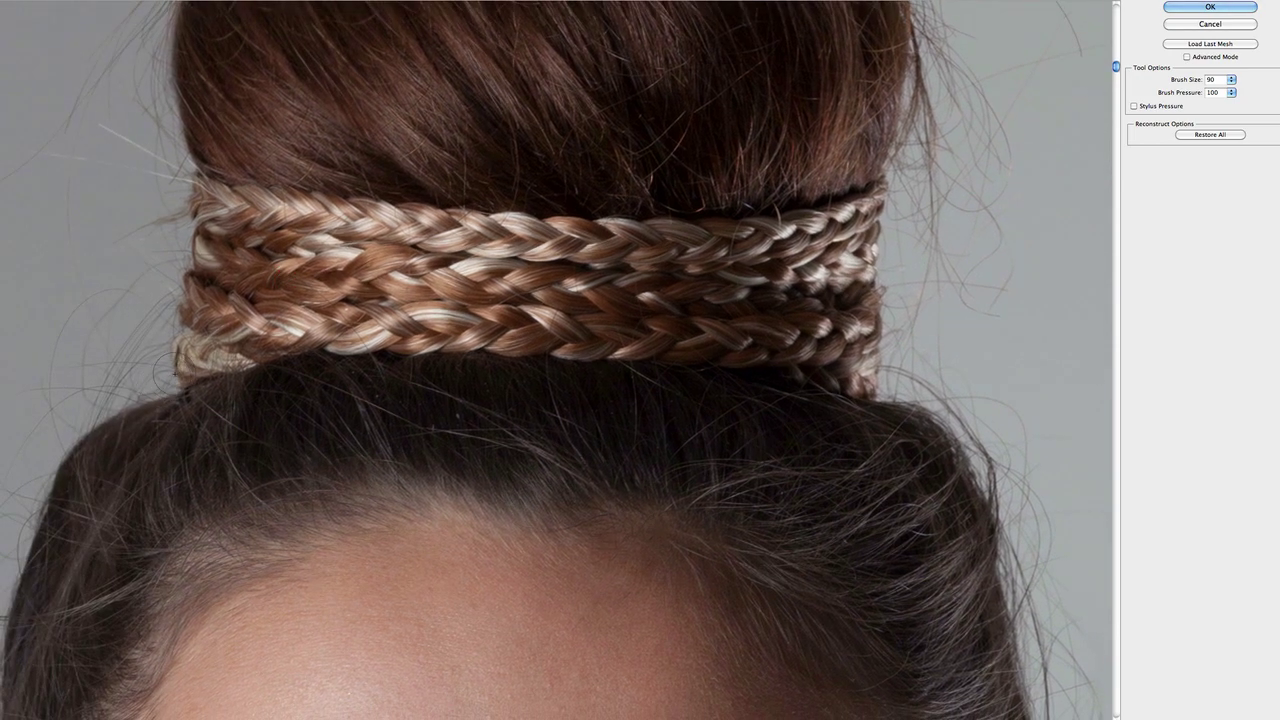
# - Round out the hair outline below the braid with a Liquify brush size of 300, and apply the filter
pyautogui.press('super+minus')
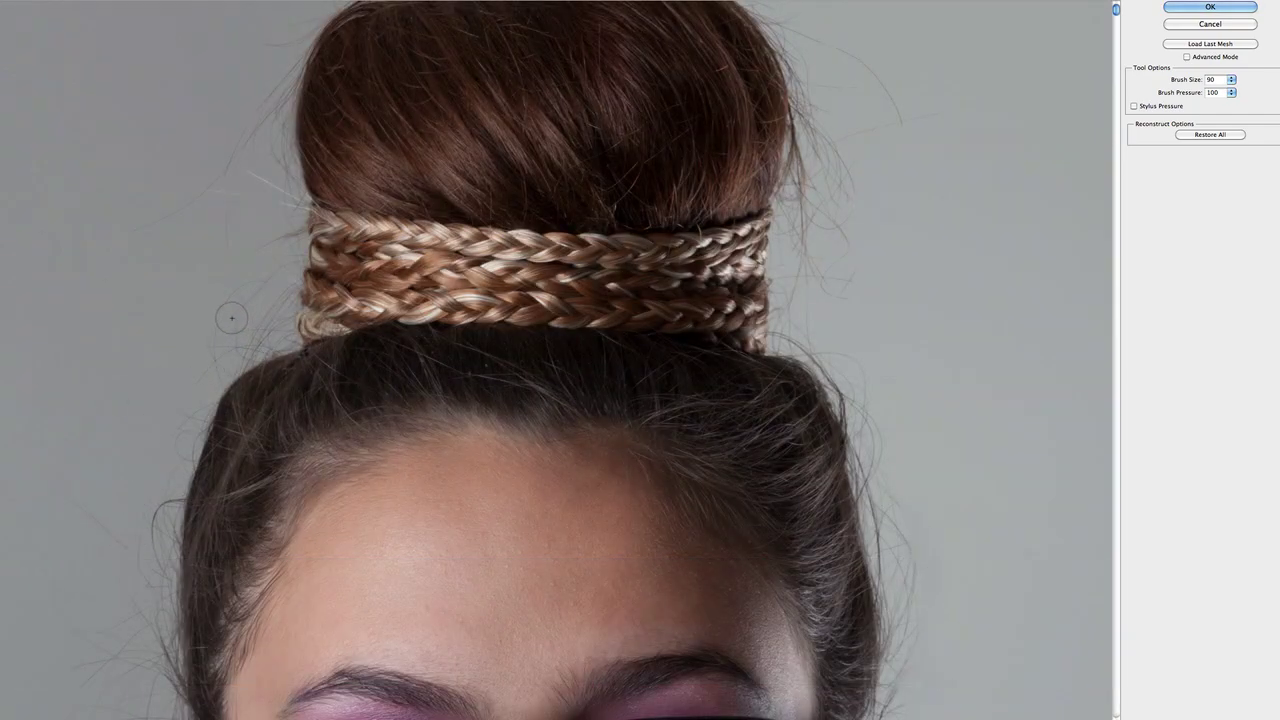
pyautogui.press(']')
pyautogui.press(']')
pyautogui.press(']')
pyautogui.press(']')
pyautogui.press(']')
pyautogui.press(']')
pyautogui.press(']')
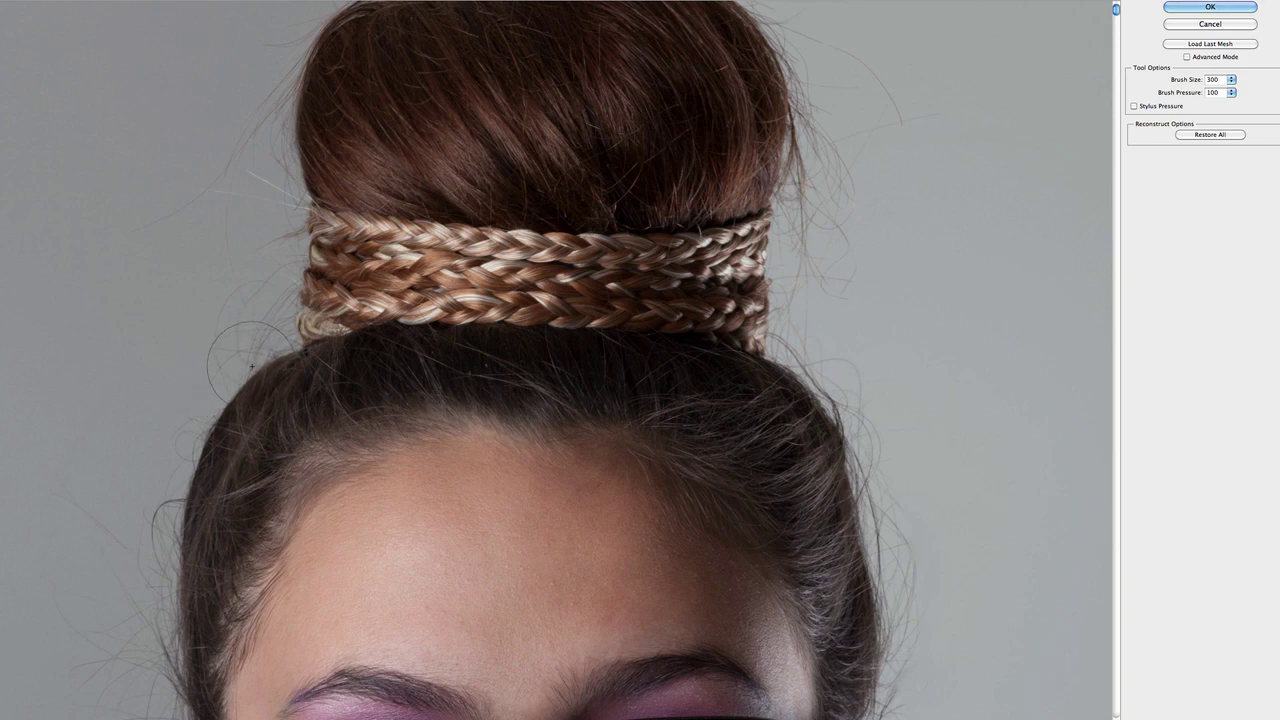
pyautogui.click(1189, 7)
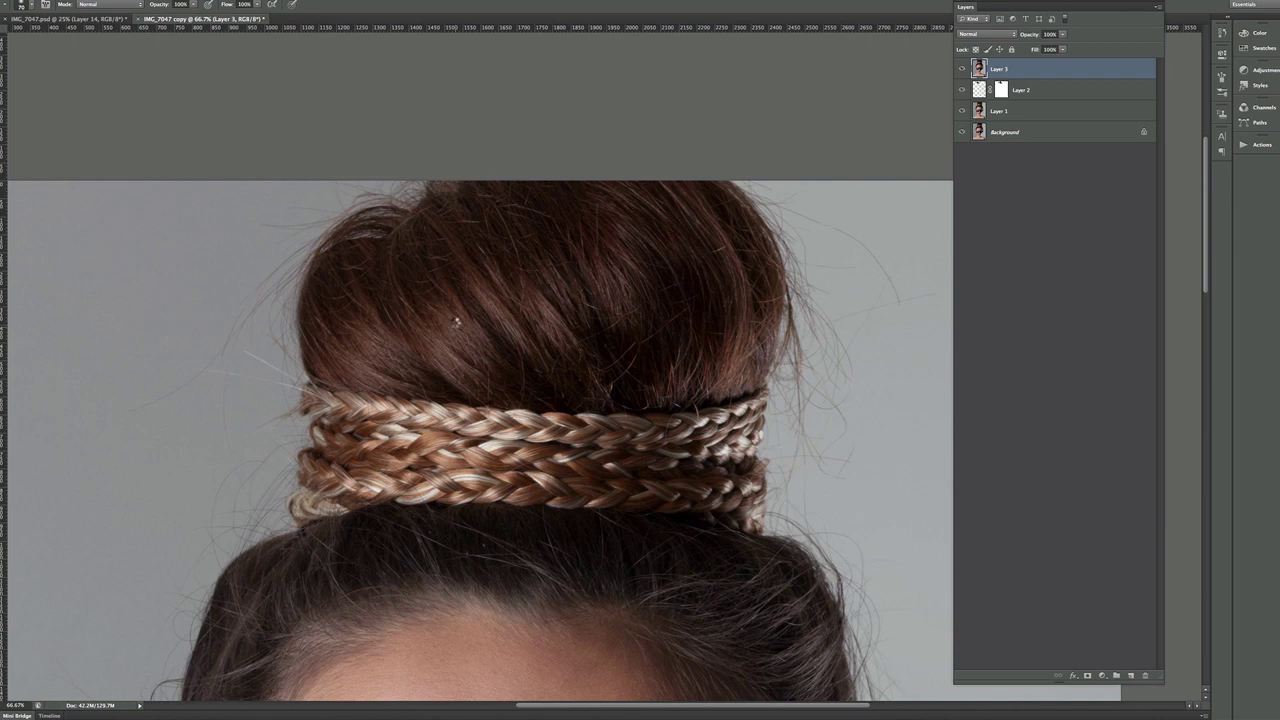
# - Compare the whole portrait before and after the Liquify changes by undoing and redoing the filter
pyautogui.press('super+0')
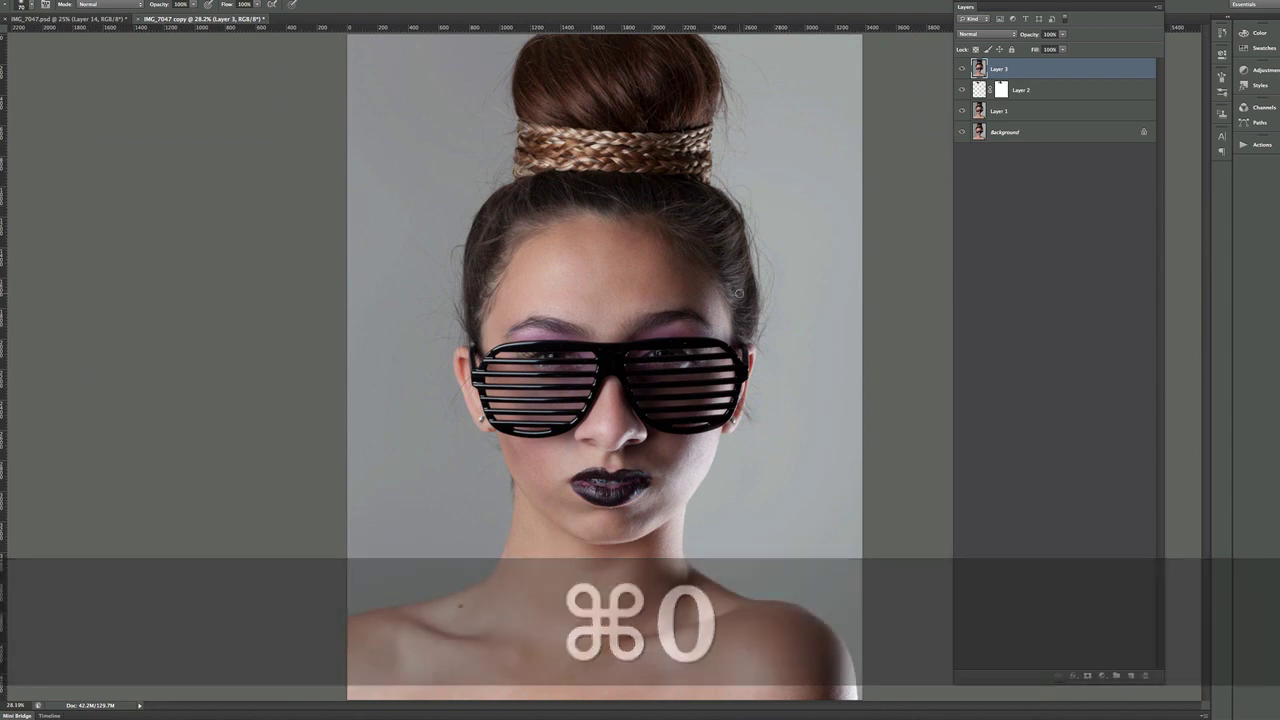
pyautogui.press('super+z')
pyautogui.press('super+z')
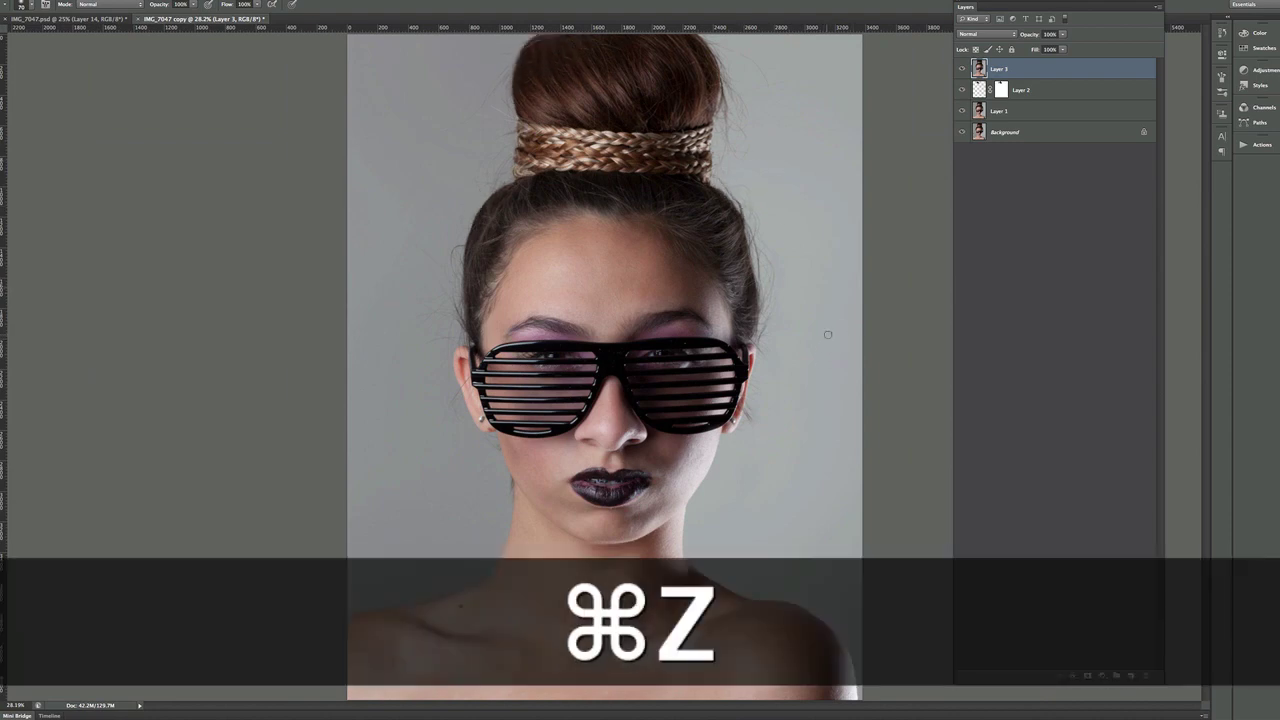
pyautogui.press('super+z')
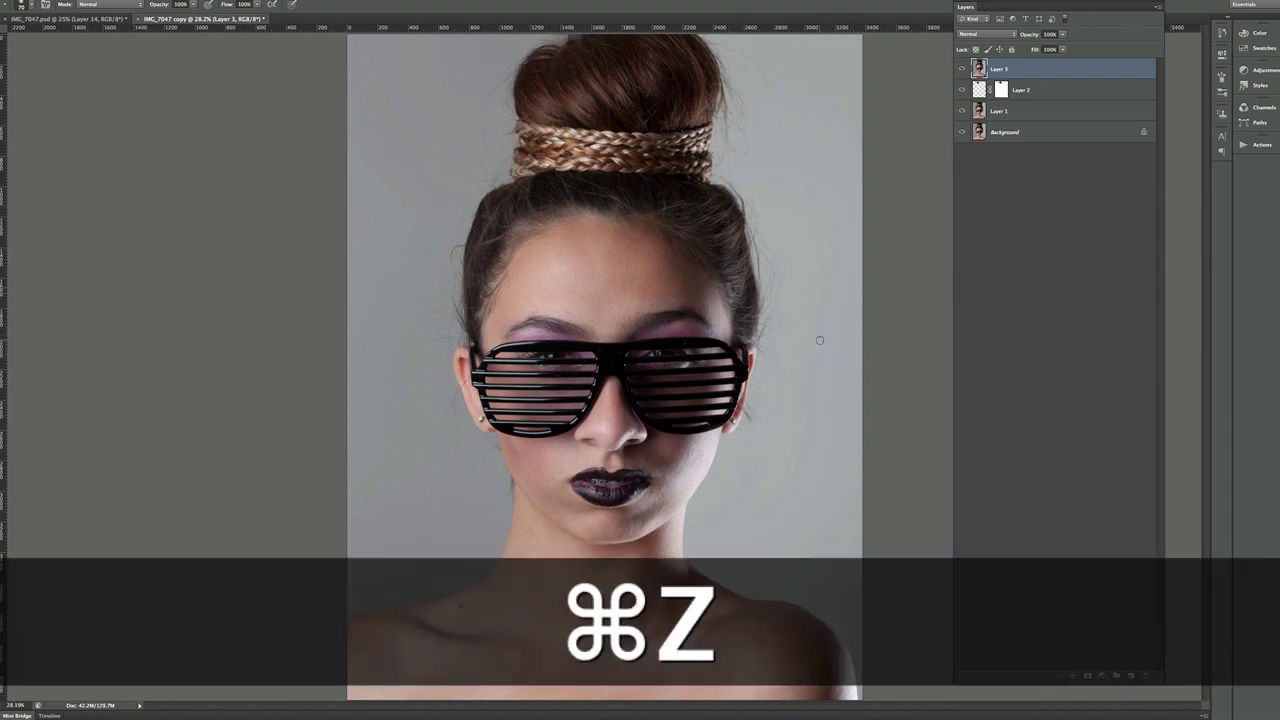
pyautogui.press('super+z')
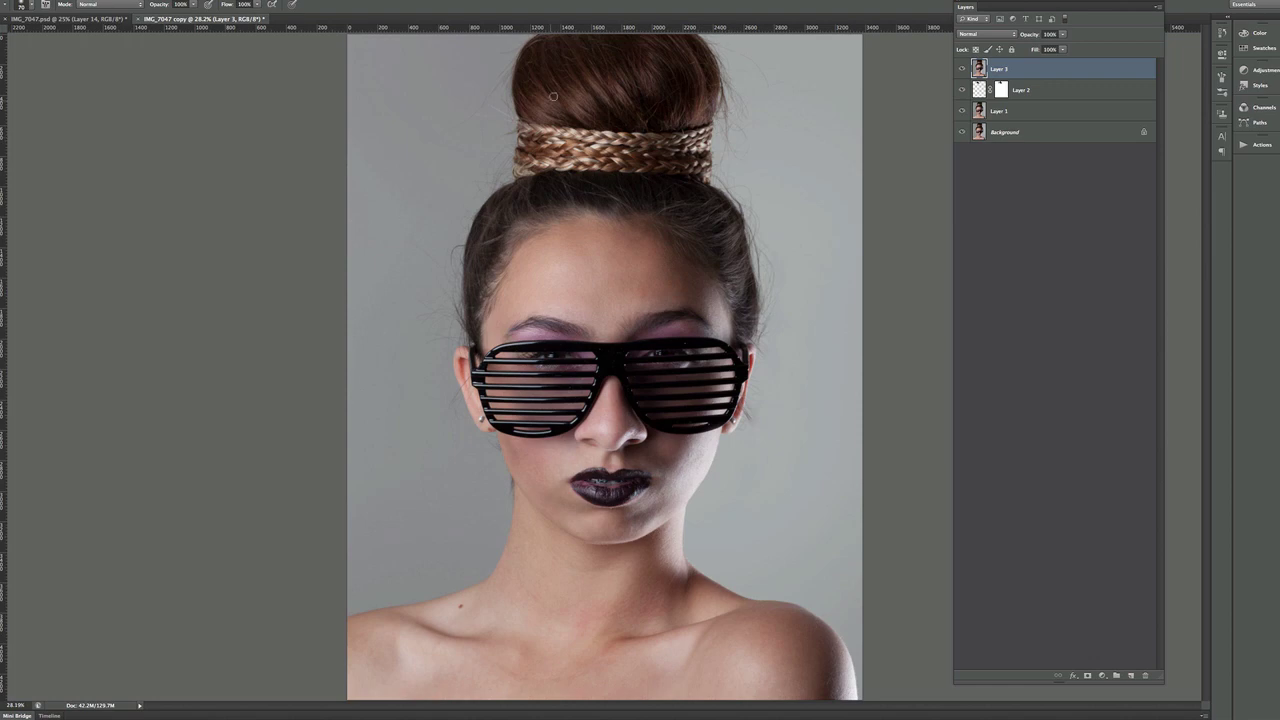
# - In IMG_7047.psd, compare the Background alone with the color retouch, and show the black-and-white layers from Layer 14 down to Silver Efex Pro 2
pyautogui.click(62, 19)
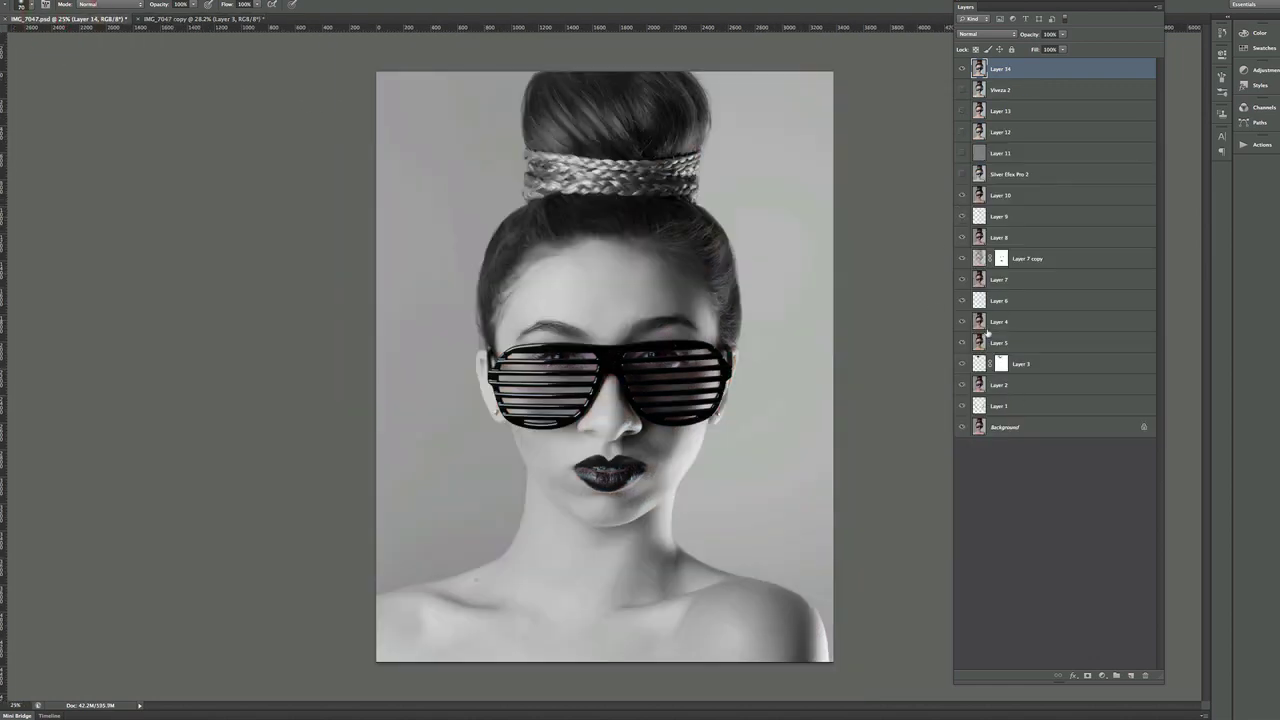
pyautogui.click(963, 69)
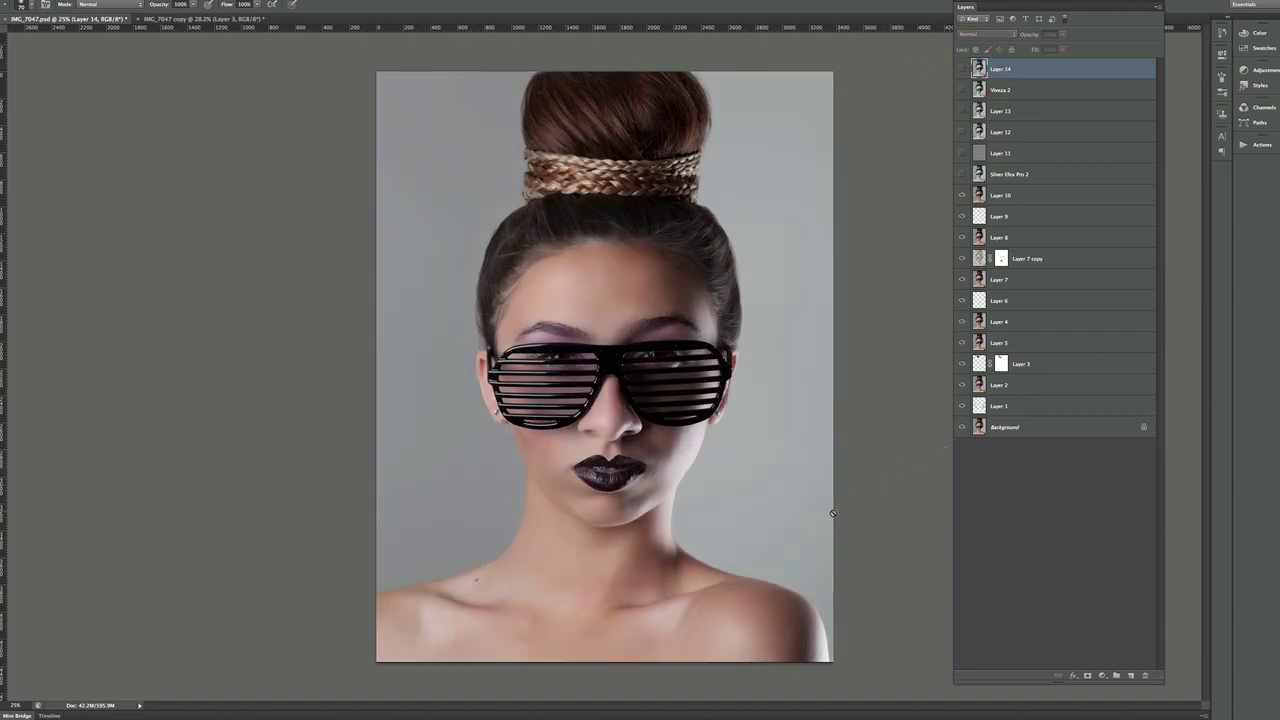
pyautogui.keyDown('alt'); pyautogui.click(962, 428); pyautogui.keyUp('alt')
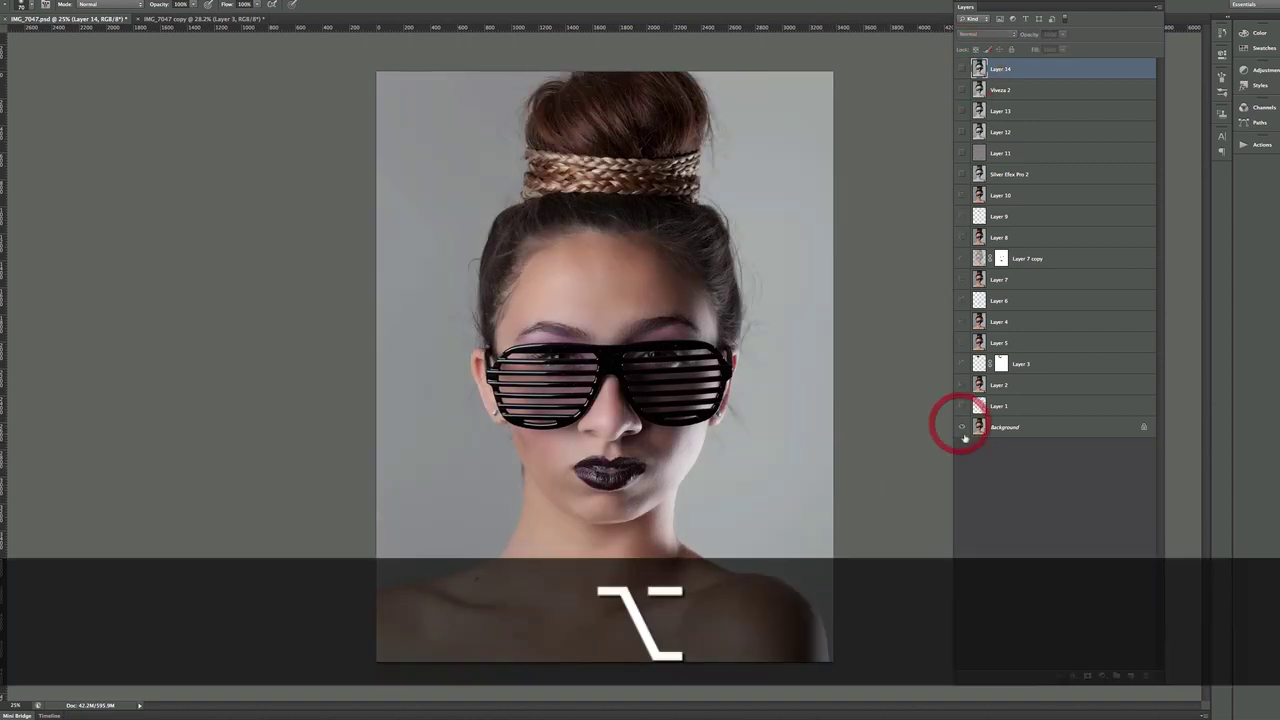
pyautogui.keyDown('alt'); pyautogui.click(963, 428); pyautogui.keyUp('alt')
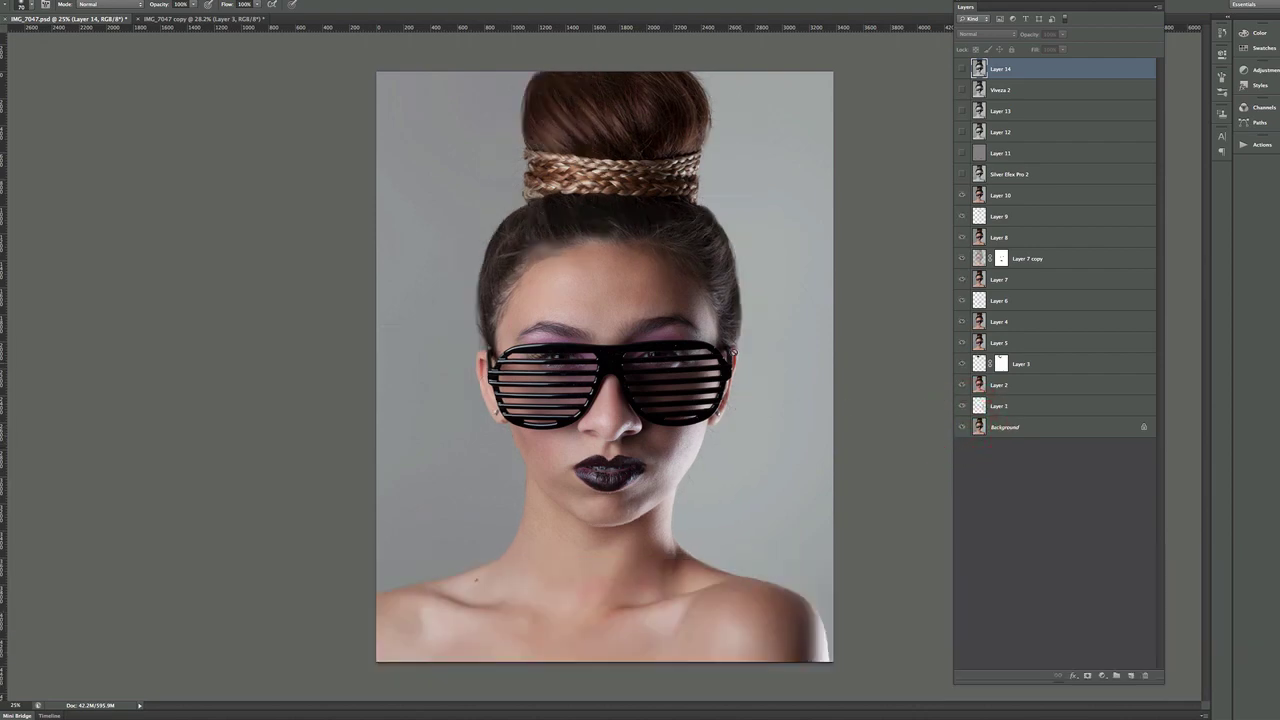
pyautogui.moveTo(961, 68); pyautogui.dragTo(963, 172)
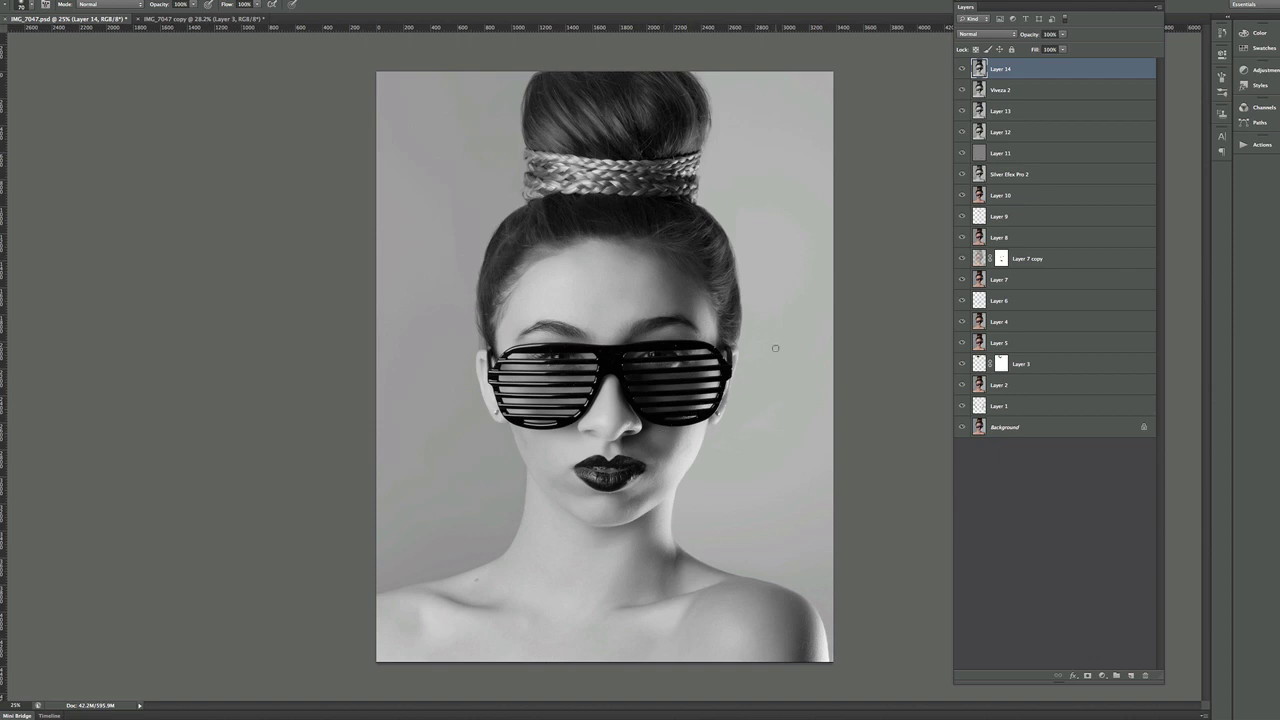
pyautogui.hotkey('shift', '2')
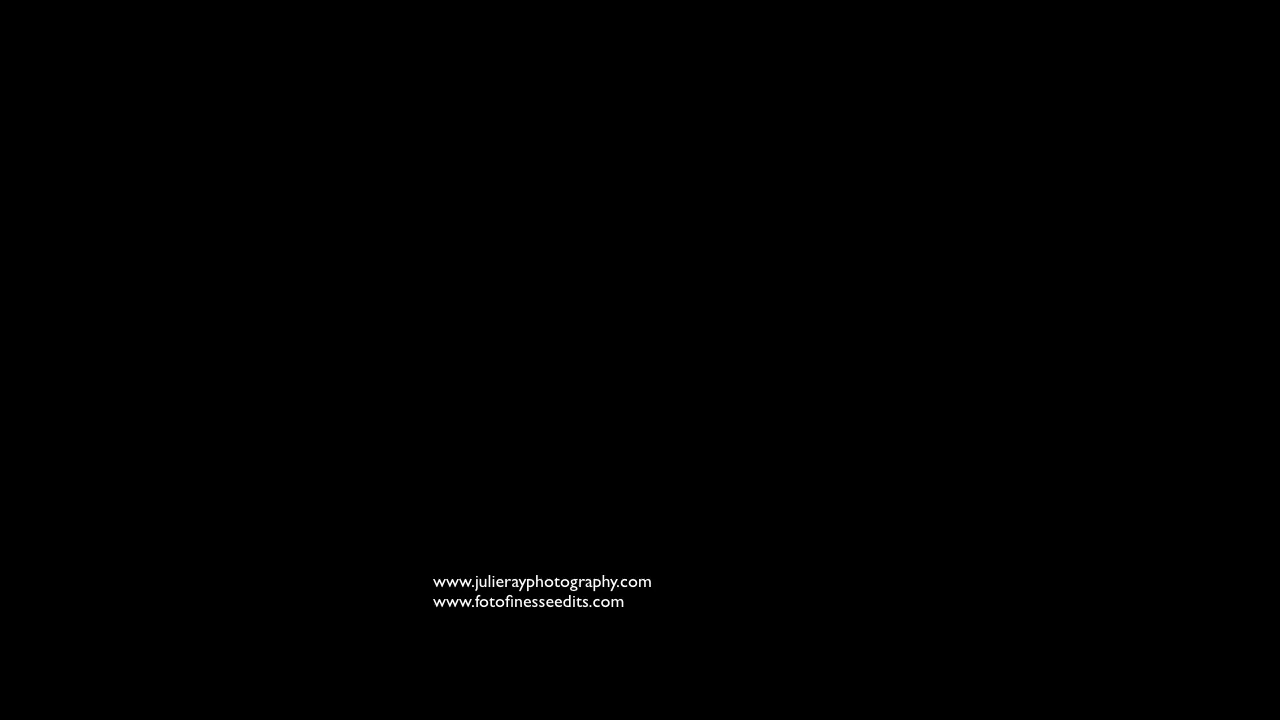